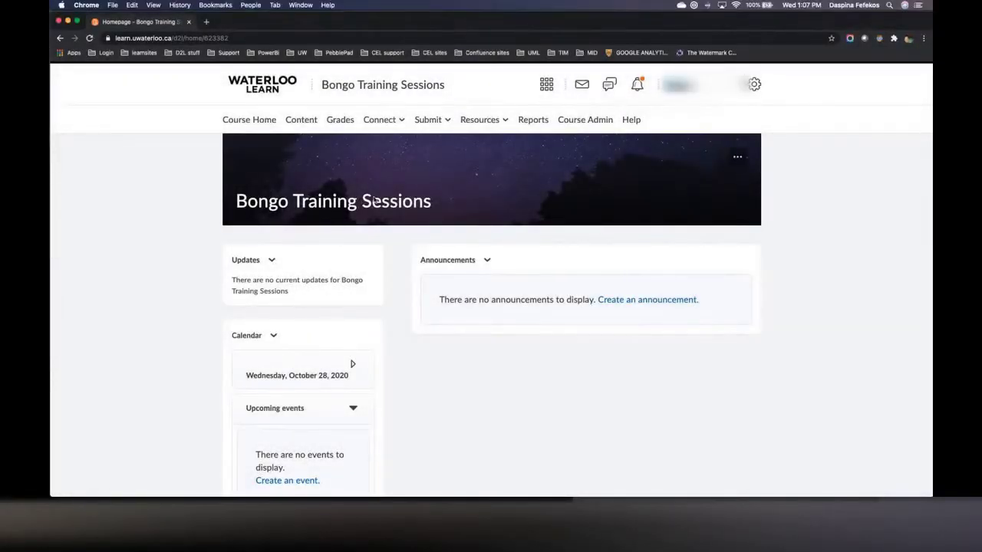
Step: Open the Virtual Classroom of the Bongo Training Sessions course
{"action": "left_click", "coordinate": [392, 125]}
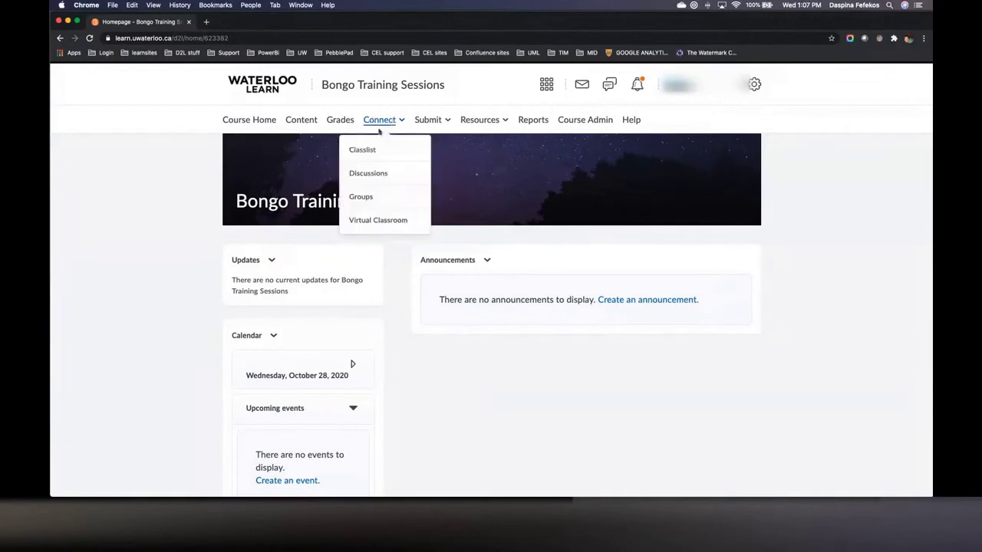
{"action": "left_click", "coordinate": [392, 221]}
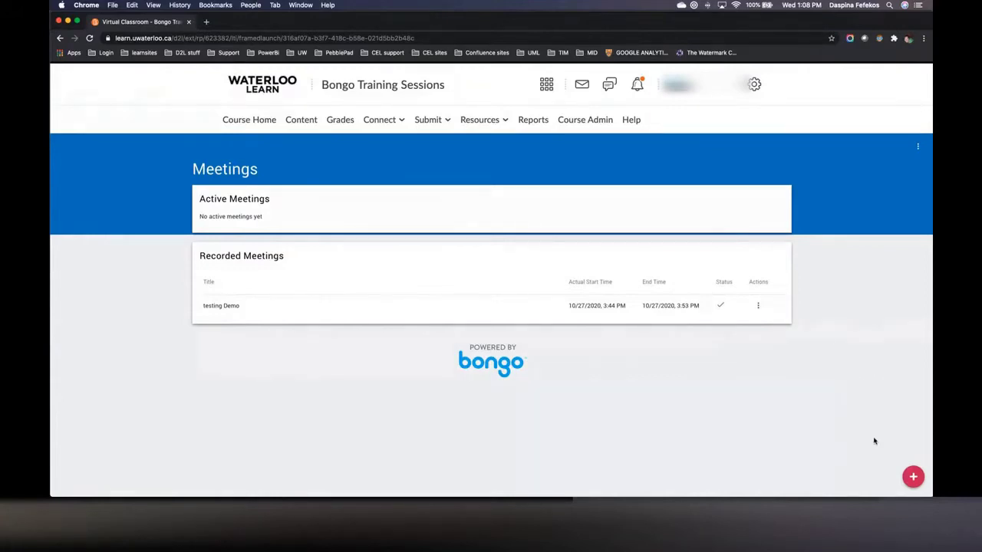
Step: Open the help resource for the virtual classroom meetings and return to the Meetings page
{"action": "left_click", "coordinate": [918, 148]}
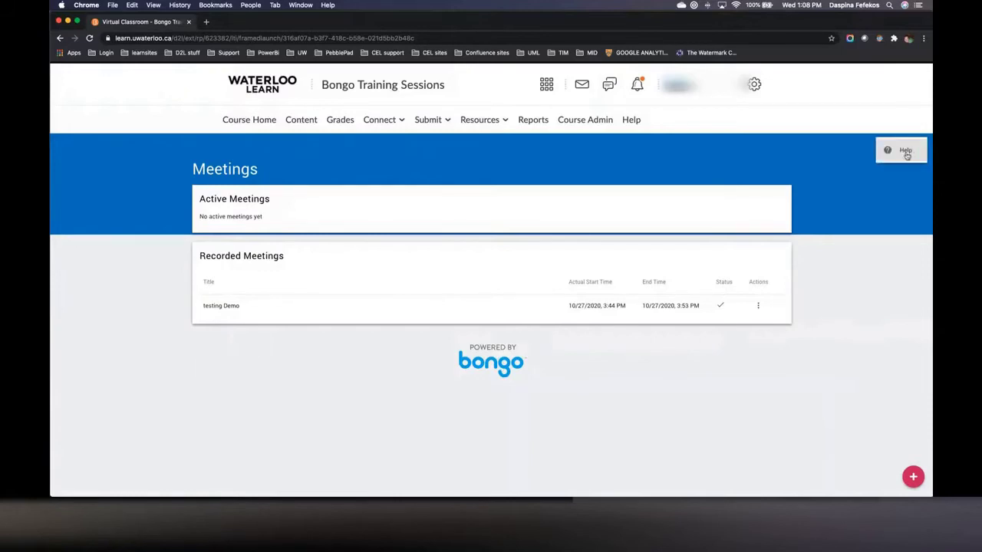
{"action": "left_click", "coordinate": [905, 155]}
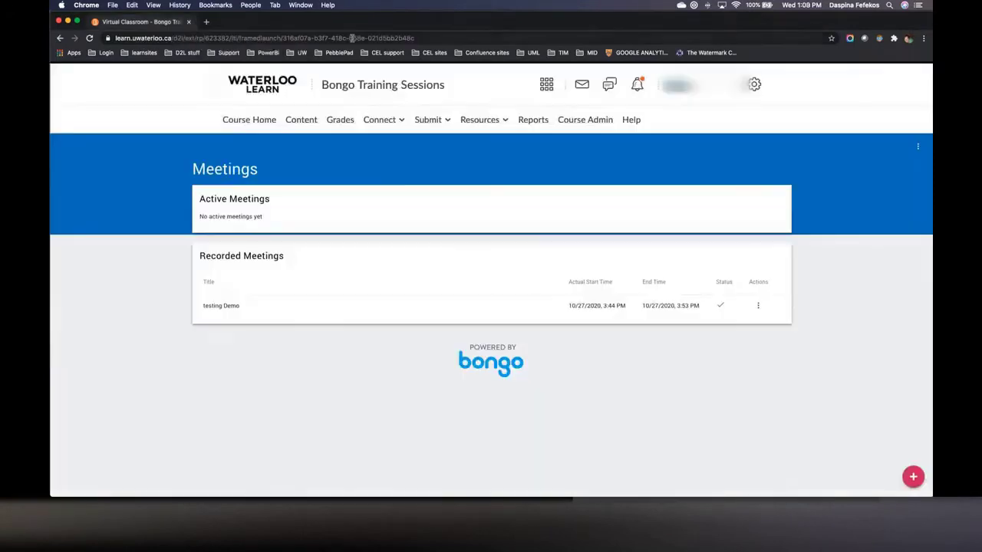
{"action": "left_click", "coordinate": [300, 22]}
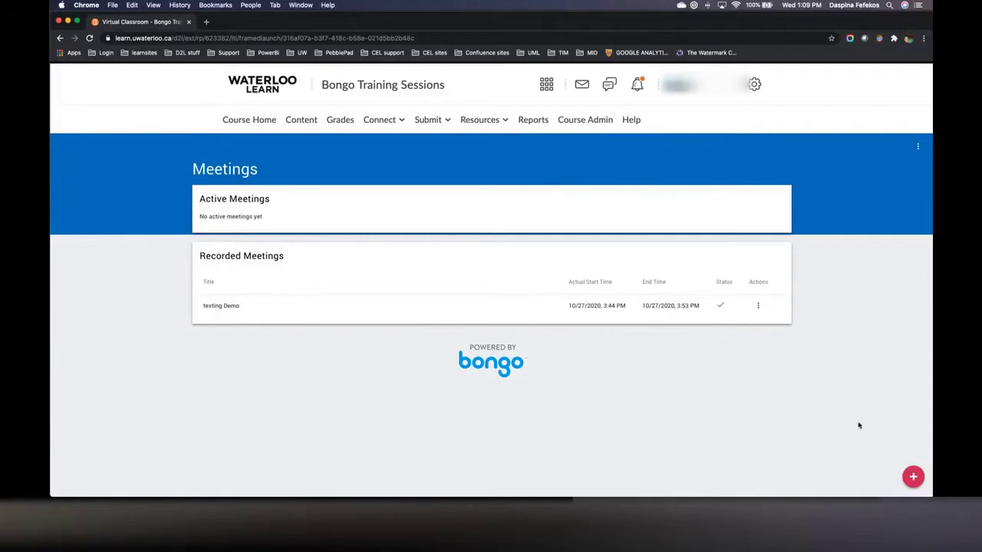
Step: Start scheduling a new virtual classroom meeting and title it "testing demo 1"
{"action": "left_click", "coordinate": [913, 478]}
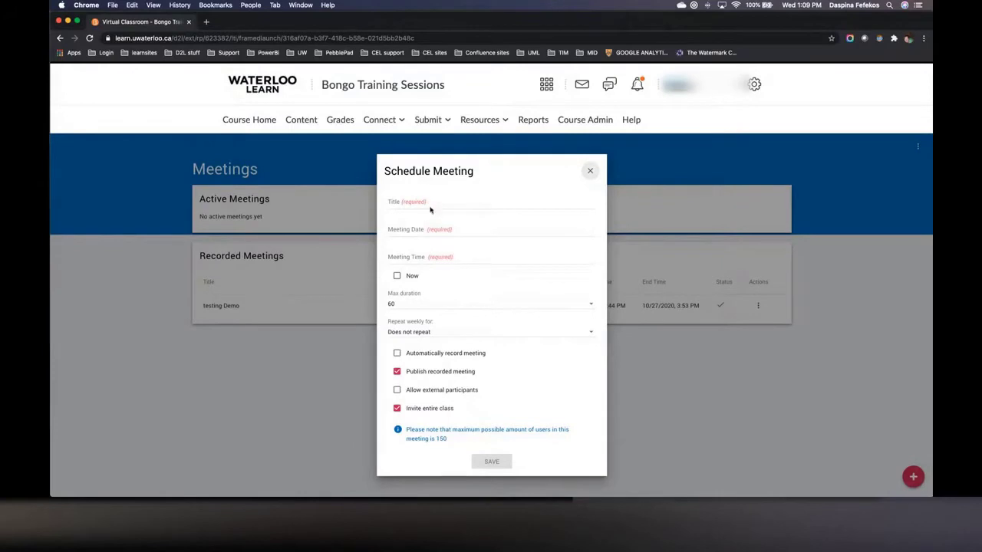
{"action": "left_click", "coordinate": [531, 208]}
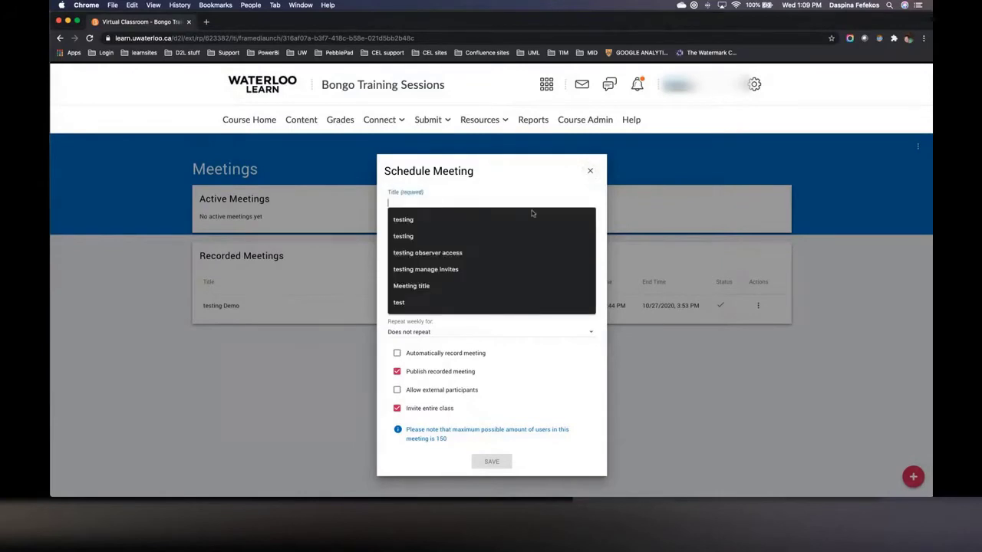
{"action": "key", "text": "Escape"}
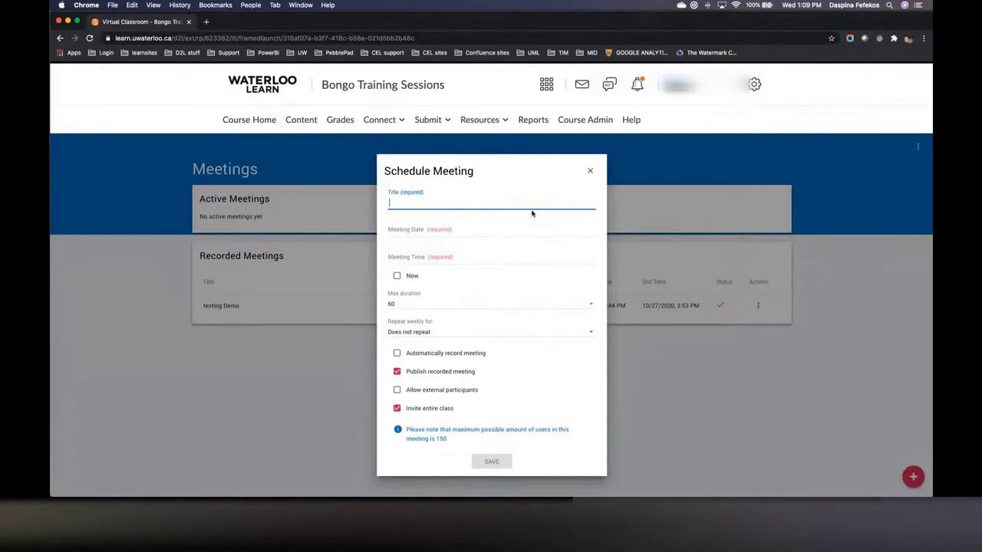
{"action": "type", "text": "testing "}
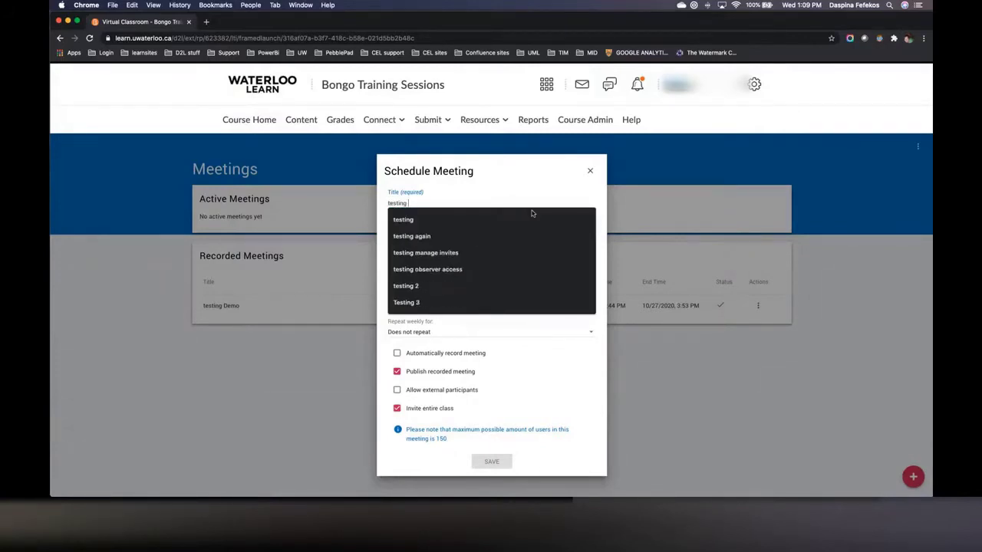
{"action": "type", "text": "demo 1"}
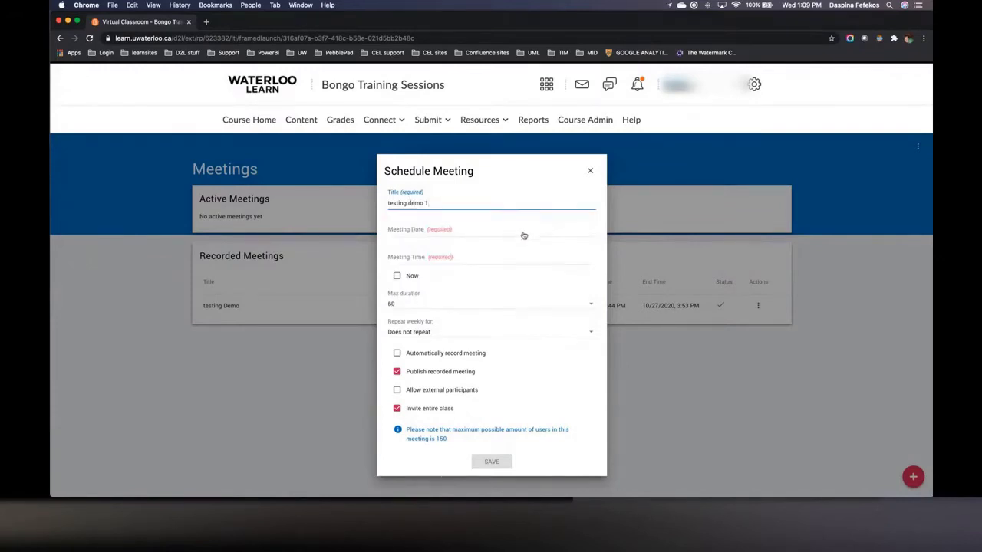
Step: Set the meeting date to November 11, 2020
{"action": "left_click", "coordinate": [506, 233]}
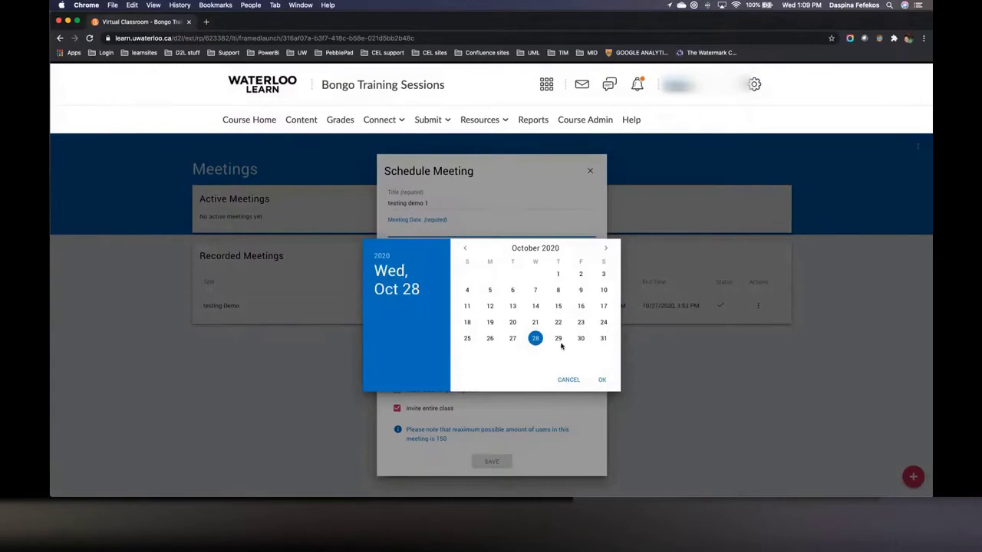
{"action": "left_click", "coordinate": [568, 380]}
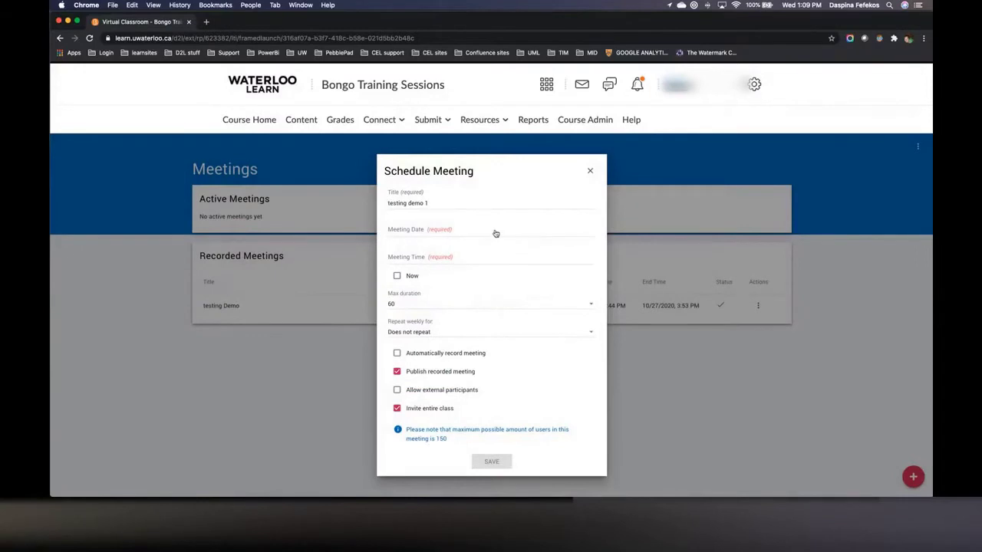
{"action": "left_click", "coordinate": [487, 234]}
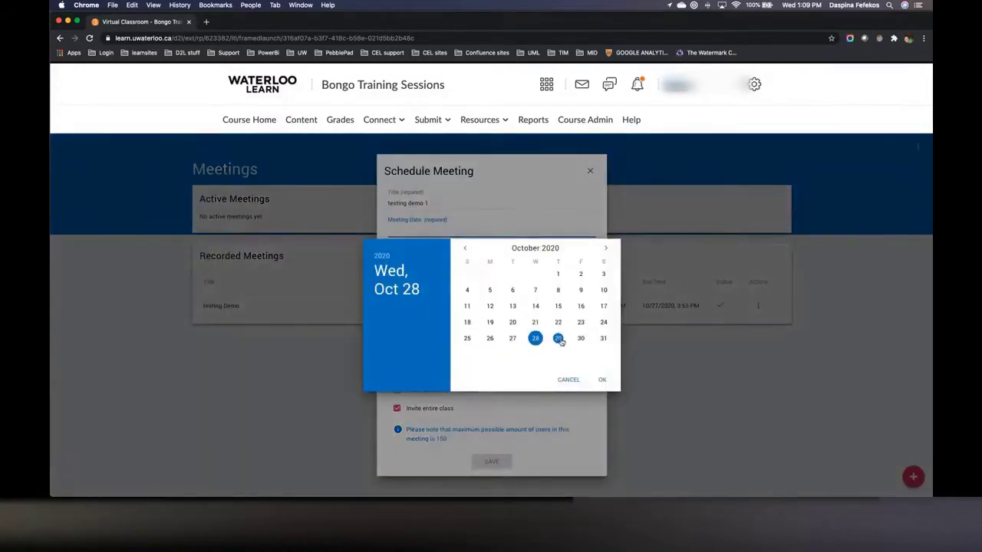
{"action": "left_click", "coordinate": [605, 248]}
{"action": "left_click", "coordinate": [465, 248]}
{"action": "left_click", "coordinate": [605, 247]}
{"action": "left_click", "coordinate": [539, 290]}
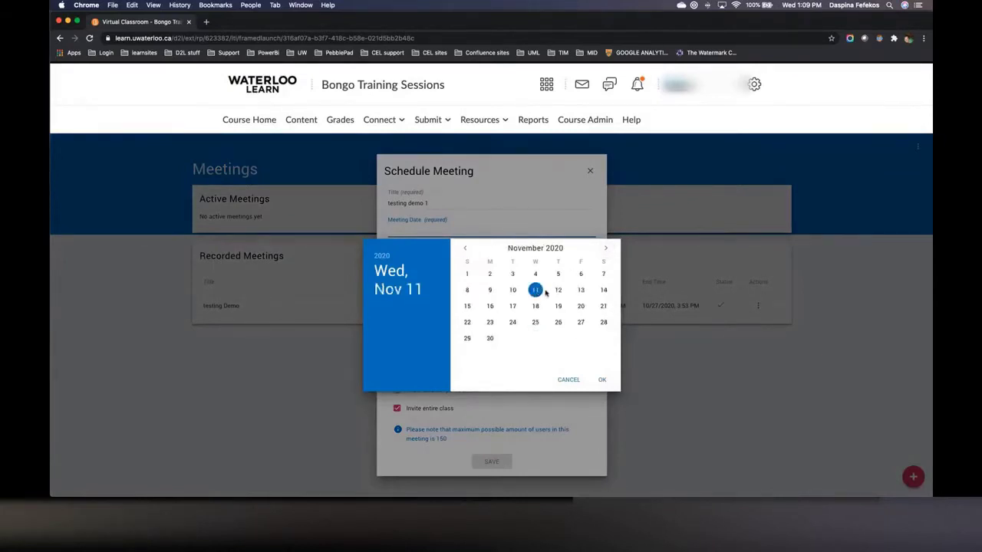
{"action": "left_click", "coordinate": [602, 380]}
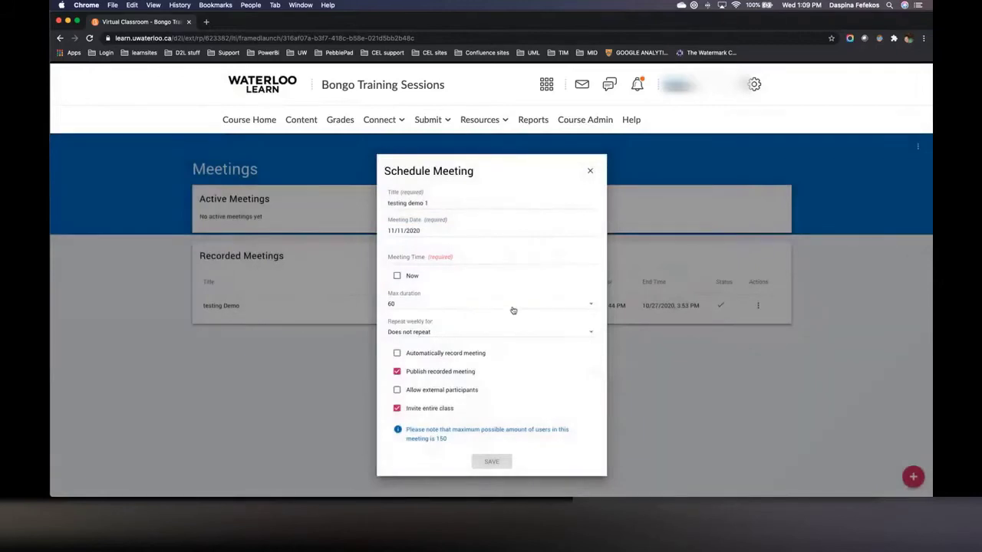
Step: Set the meeting time to 12:20 PM
{"action": "left_click", "coordinate": [462, 257]}
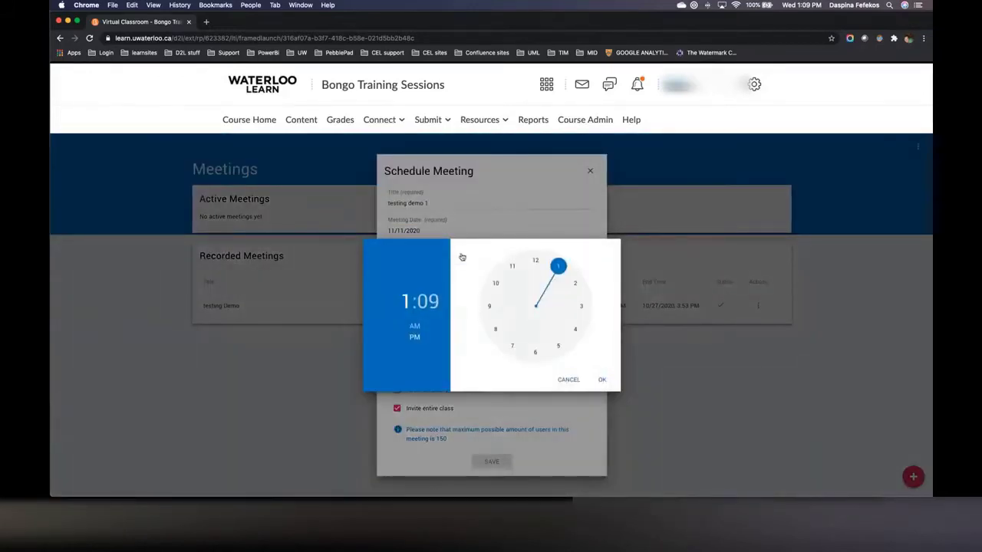
{"action": "left_click", "coordinate": [535, 261]}
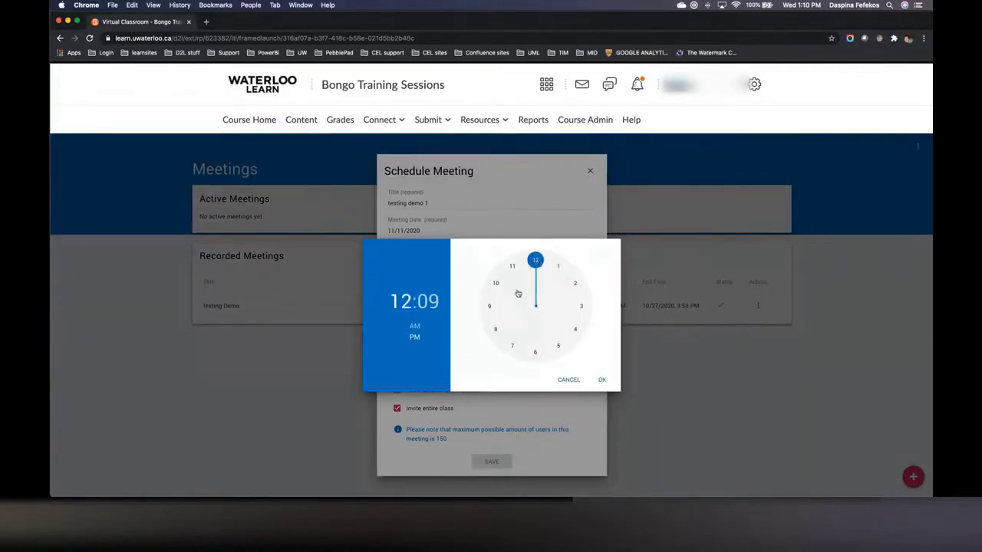
{"action": "left_click", "coordinate": [557, 266]}
{"action": "left_click", "coordinate": [574, 284]}
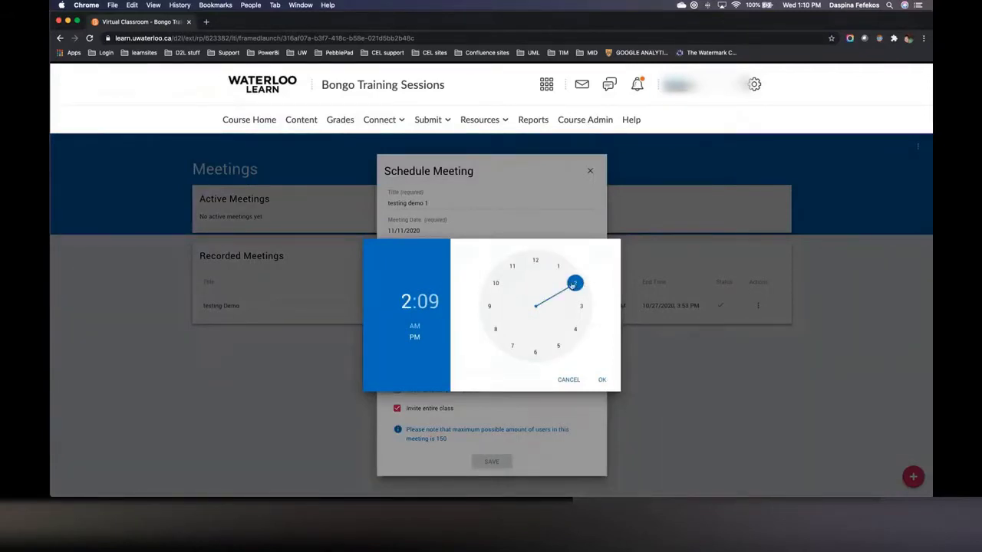
{"action": "left_click", "coordinate": [558, 266]}
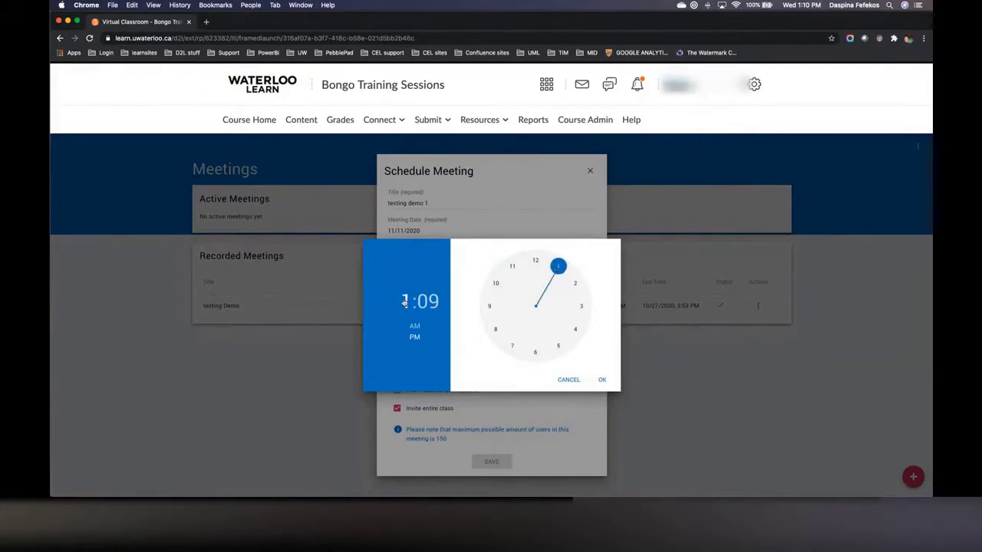
{"action": "left_click", "coordinate": [536, 262]}
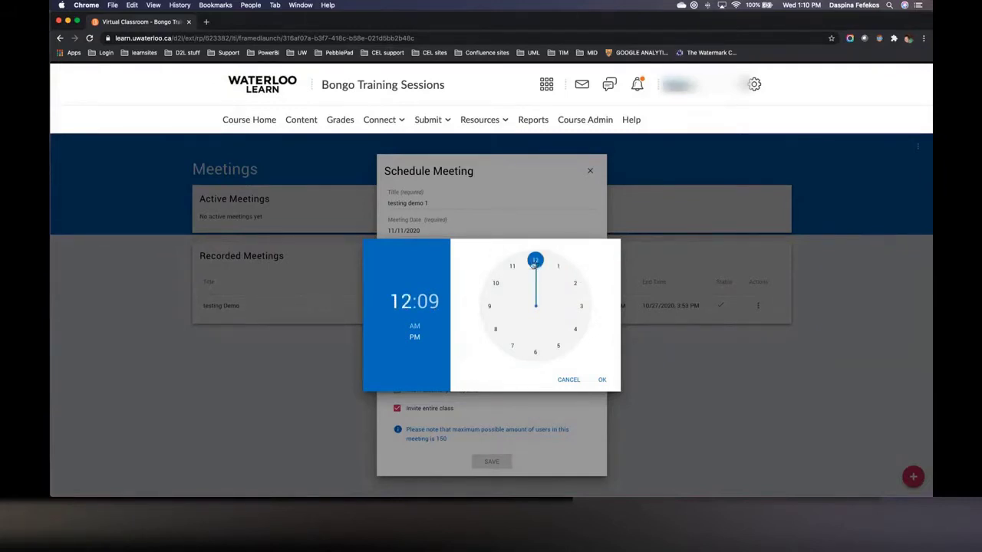
{"action": "left_click", "coordinate": [502, 284]}
{"action": "left_click", "coordinate": [536, 262]}
{"action": "left_click", "coordinate": [428, 304]}
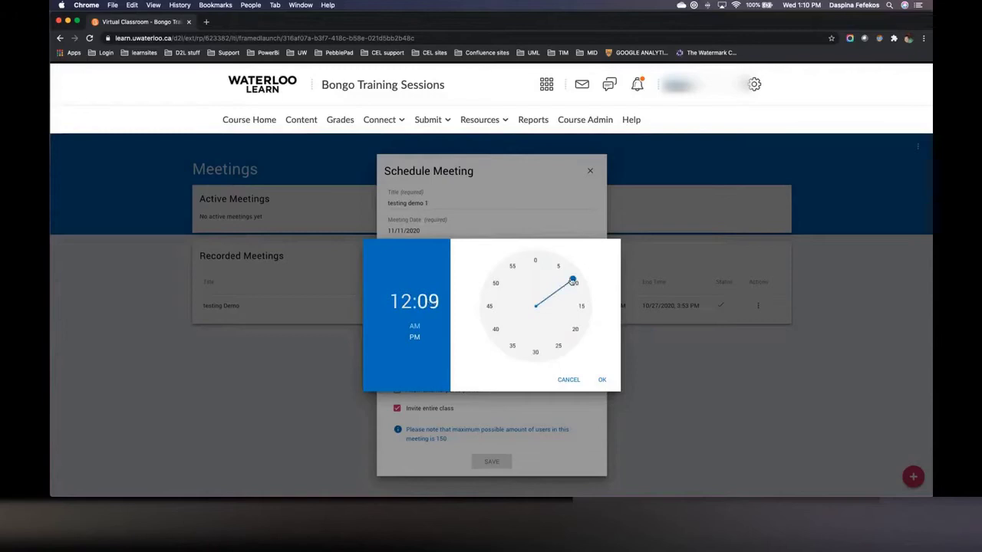
{"action": "left_click_drag", "start_coordinate": [573, 281], "coordinate": [582, 306]}
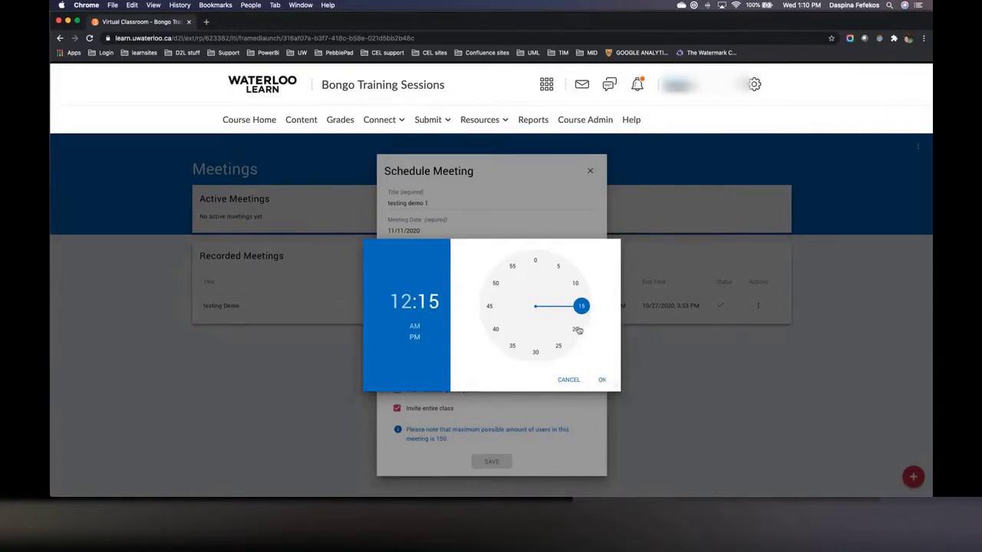
{"action": "mouse_move", "coordinate": [581, 331]}
{"action": "left_mouse_down"}
{"action": "mouse_move", "coordinate": [566, 343]}
{"action": "mouse_move", "coordinate": [576, 329]}
{"action": "left_mouse_up"}
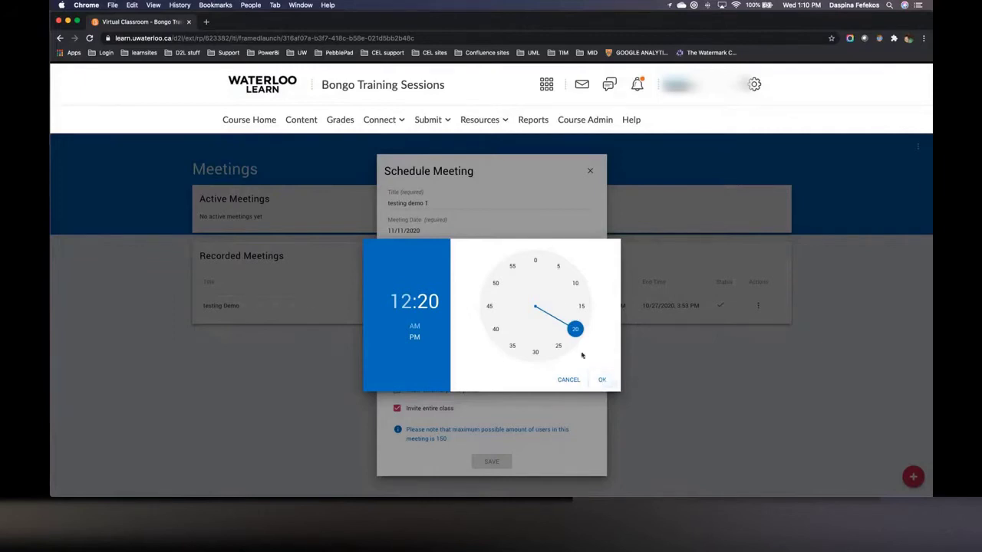
{"action": "left_click", "coordinate": [602, 381]}
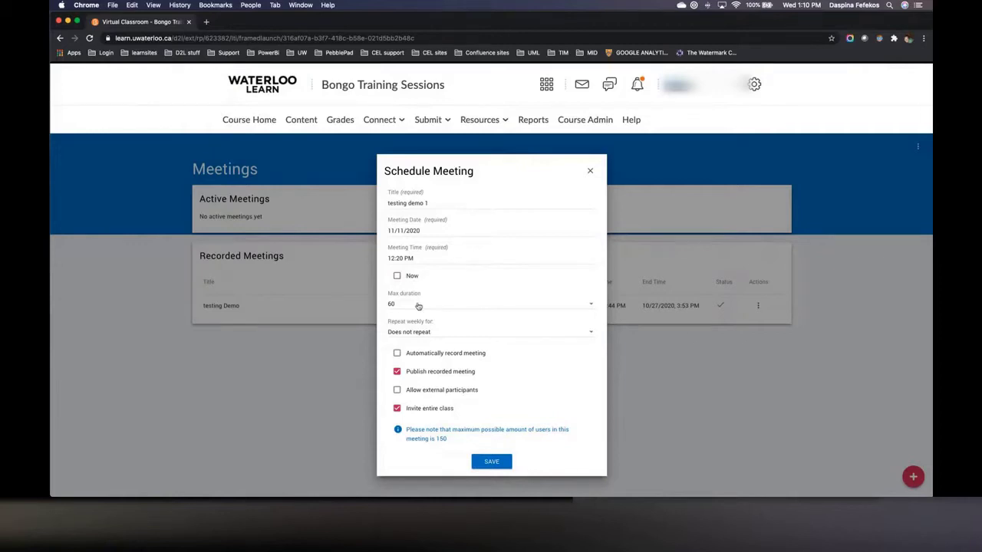
Step: Set the meeting's max duration to 240, trying 15 as an alternative before settling on 240
{"action": "left_click", "coordinate": [483, 308]}
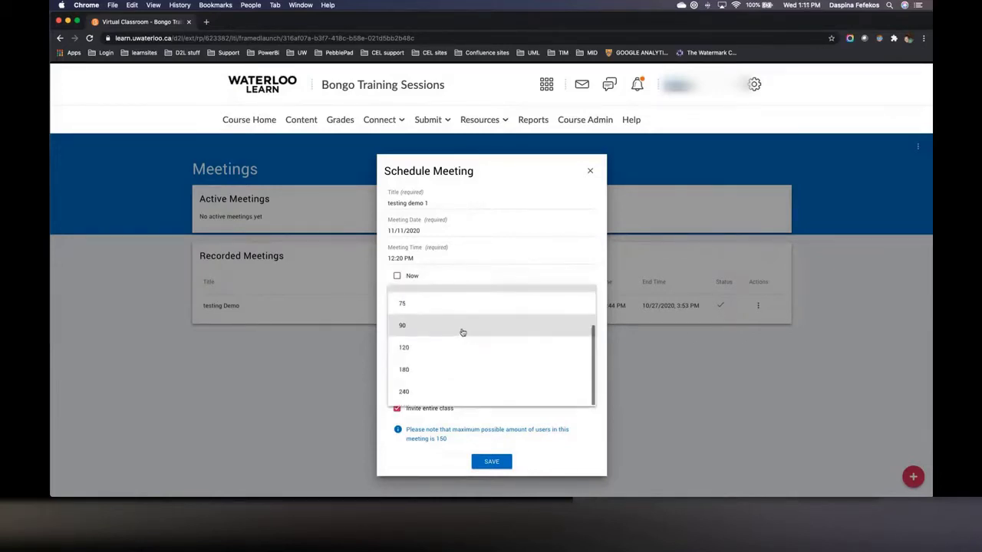
{"action": "left_click", "coordinate": [416, 392]}
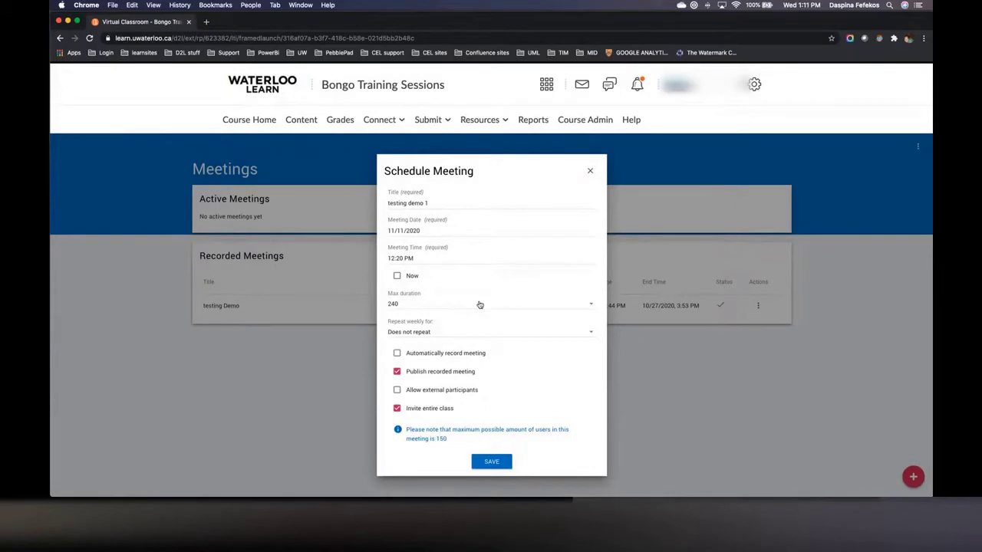
{"action": "left_click", "coordinate": [479, 305]}
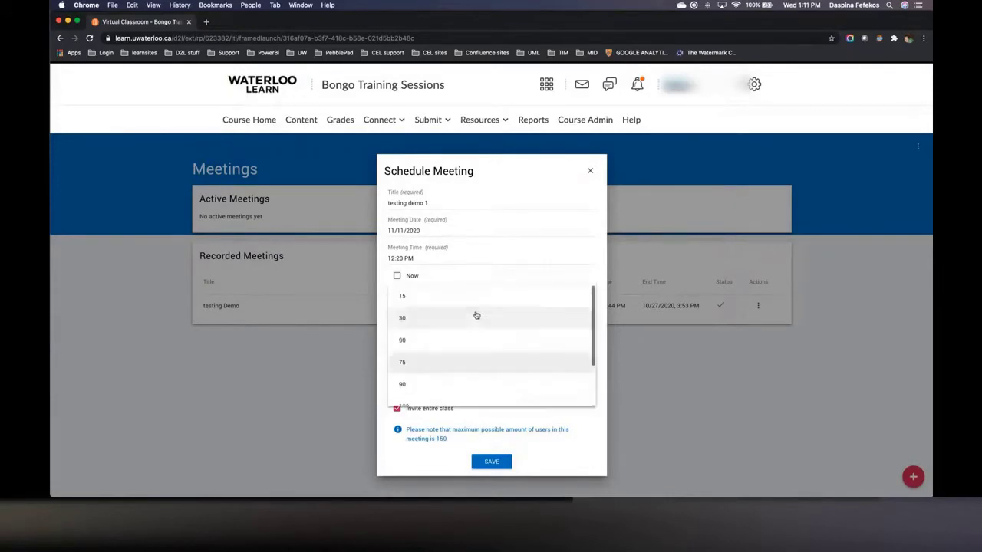
{"action": "left_click", "coordinate": [477, 296]}
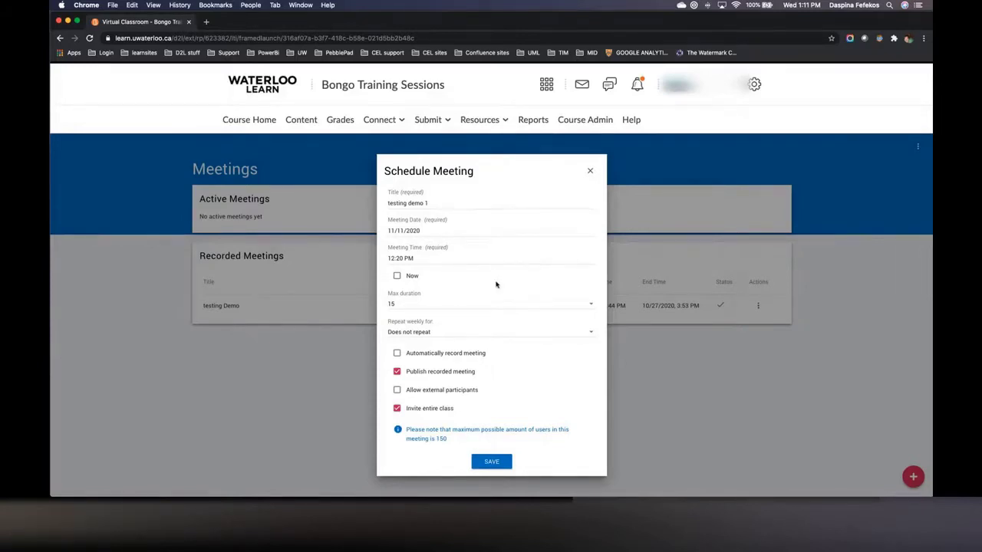
{"action": "left_click", "coordinate": [410, 305]}
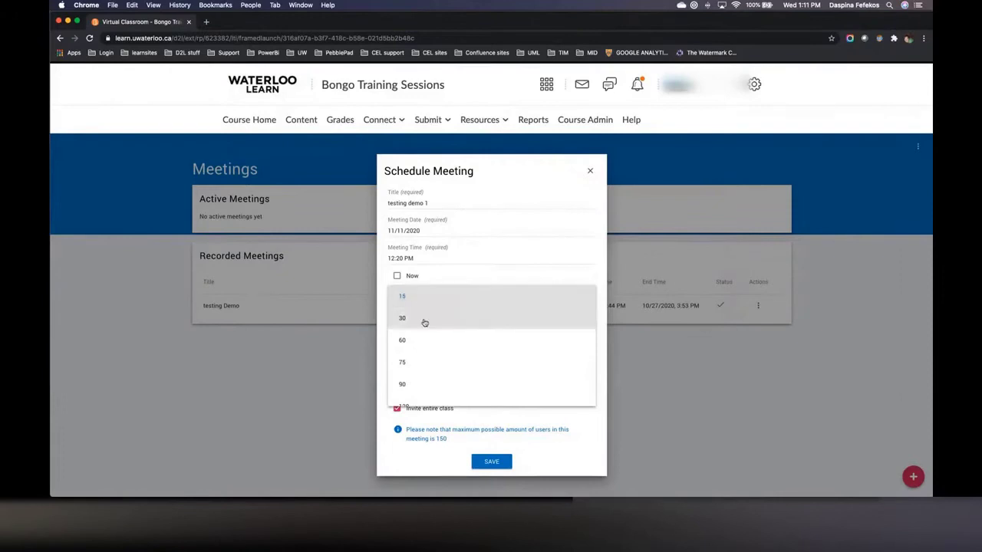
{"action": "scroll", "coordinate": [421, 325], "scroll_direction": "down", "scroll_amount": 2}
{"action": "left_click", "coordinate": [406, 392]}
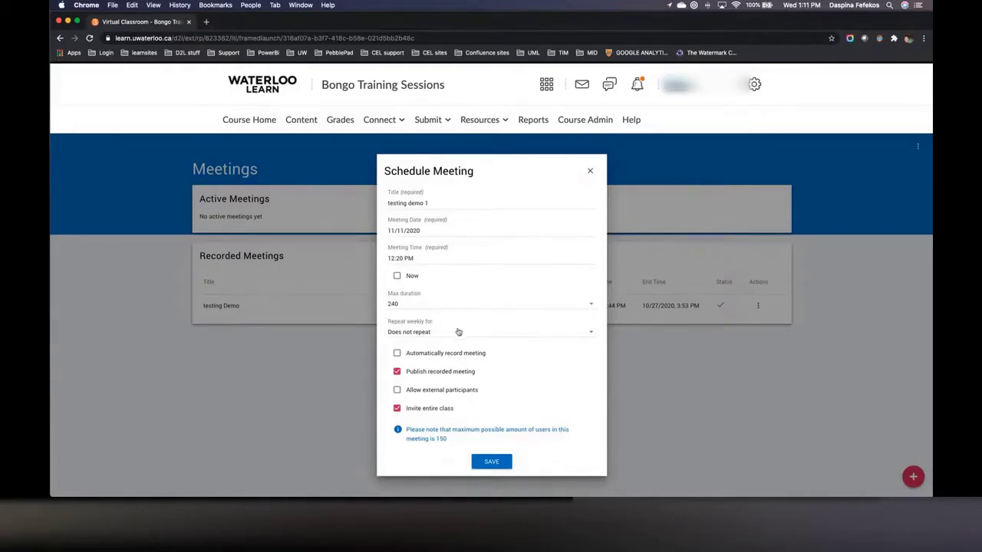
Step: Set the meeting to repeat weekly for 5 weeks
{"action": "left_click", "coordinate": [494, 333]}
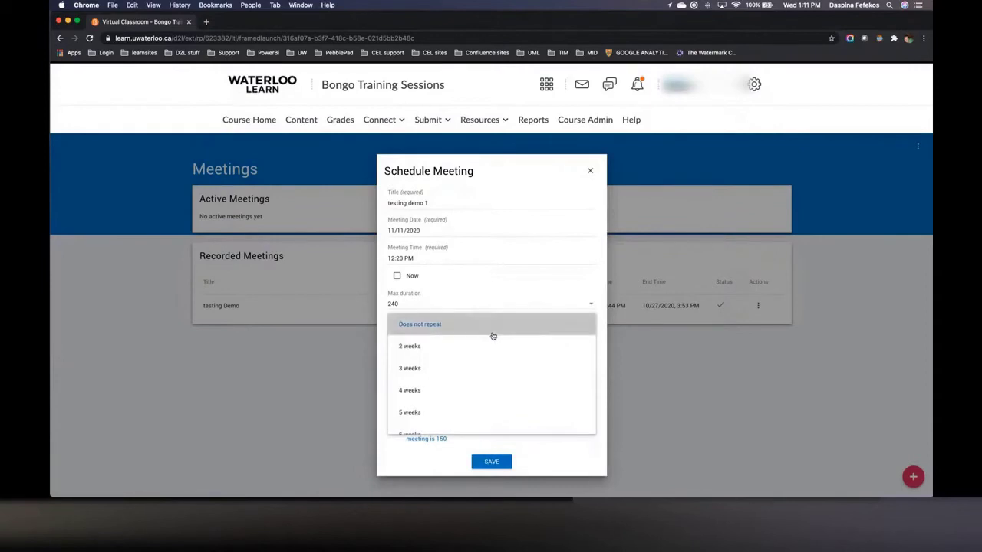
{"action": "scroll", "coordinate": [494, 335], "scroll_direction": "down", "scroll_amount": 5}
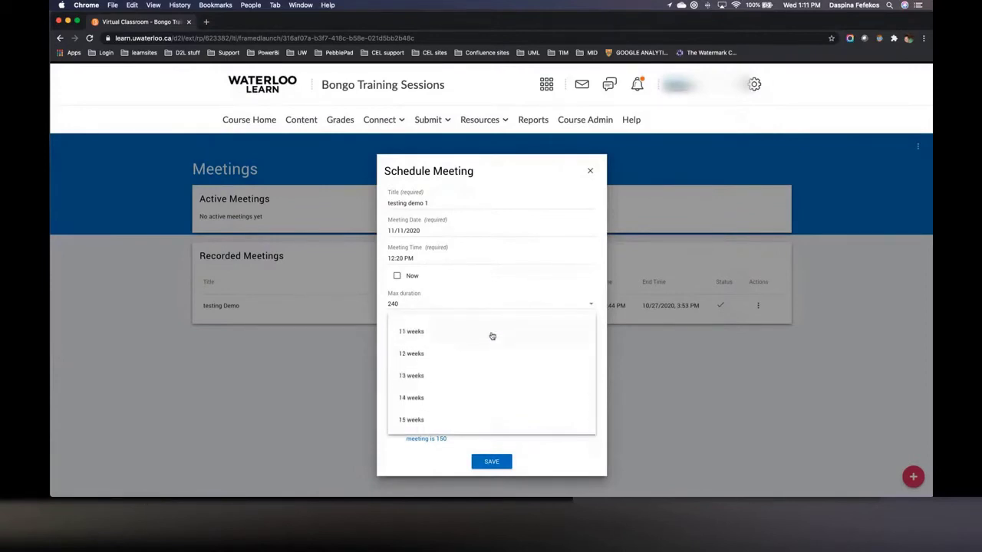
{"action": "scroll", "coordinate": [466, 397], "scroll_direction": "up", "scroll_amount": 2}
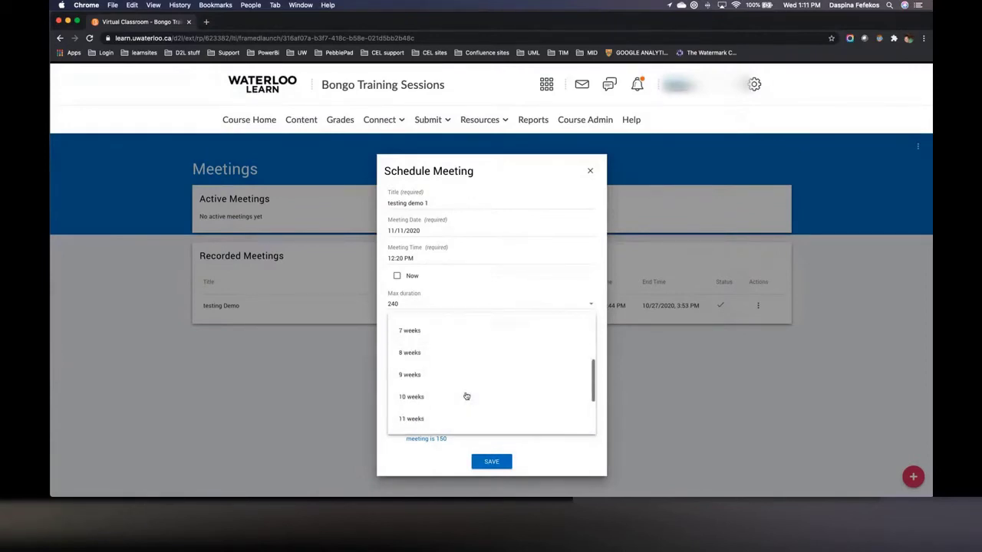
{"action": "scroll", "coordinate": [465, 395], "scroll_direction": "up", "scroll_amount": 2}
{"action": "left_click", "coordinate": [463, 366]}
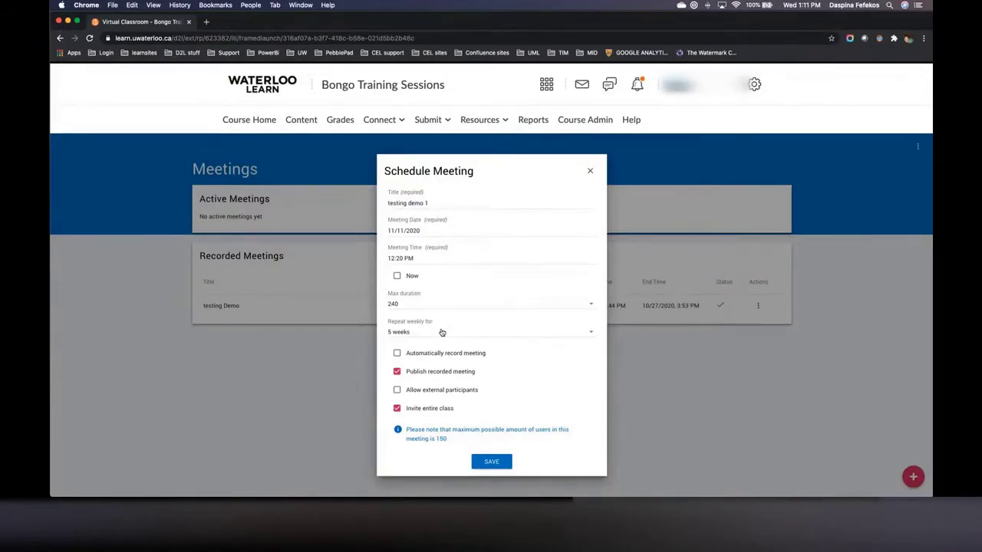
Step: Set the meeting to repeat weekly for 12 weeks
{"action": "left_click", "coordinate": [442, 332]}
{"action": "scroll", "coordinate": [439, 408], "scroll_direction": "down", "scroll_amount": 3}
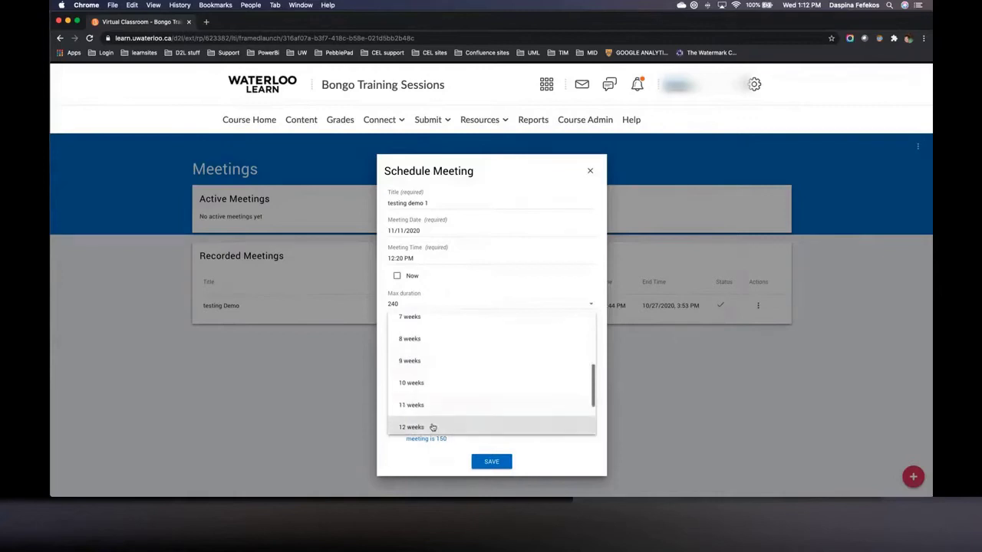
{"action": "left_click", "coordinate": [432, 427]}
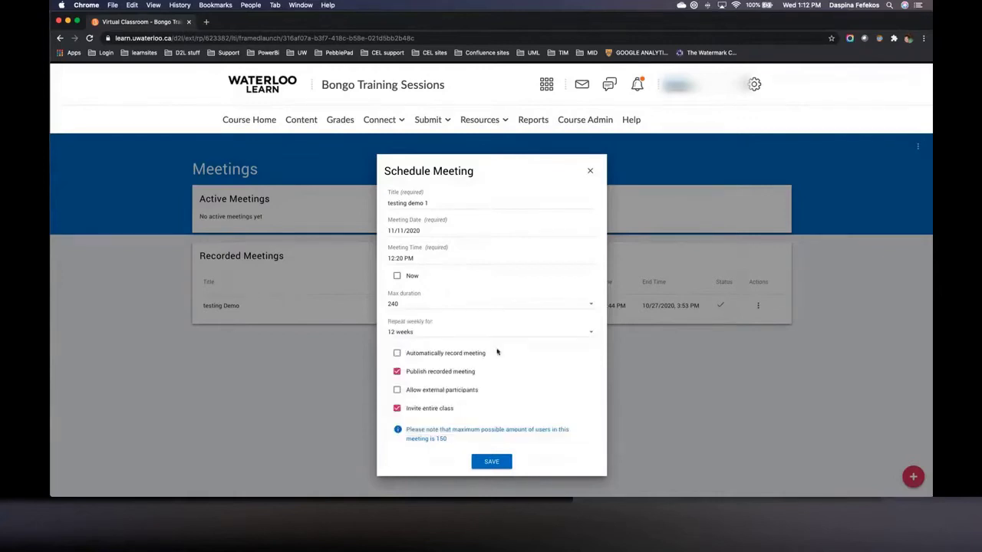
Step: Set the meeting's weekly repeat option to "Does not repeat"
{"action": "left_click", "coordinate": [460, 330]}
{"action": "scroll", "coordinate": [489, 346], "scroll_direction": "up", "scroll_amount": 5}
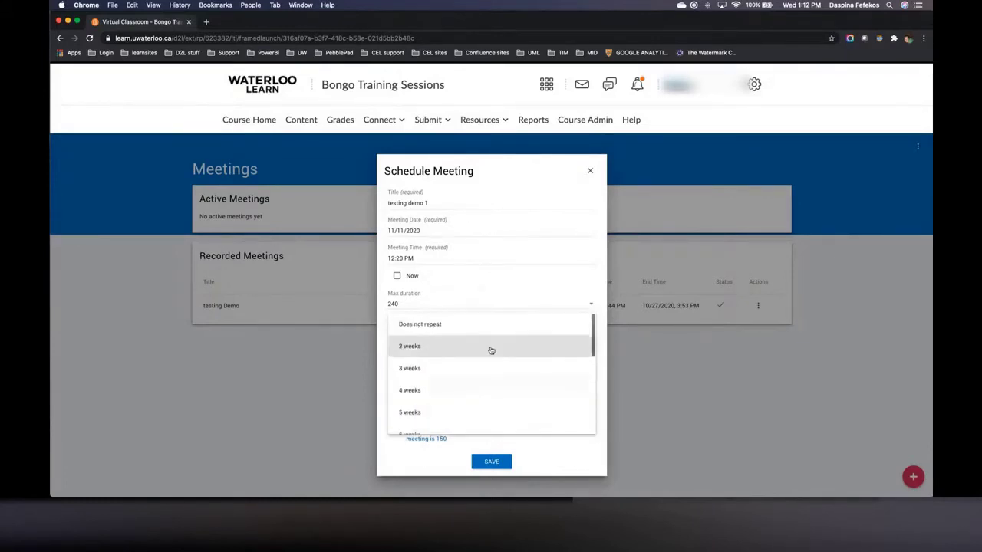
{"action": "left_click", "coordinate": [506, 322]}
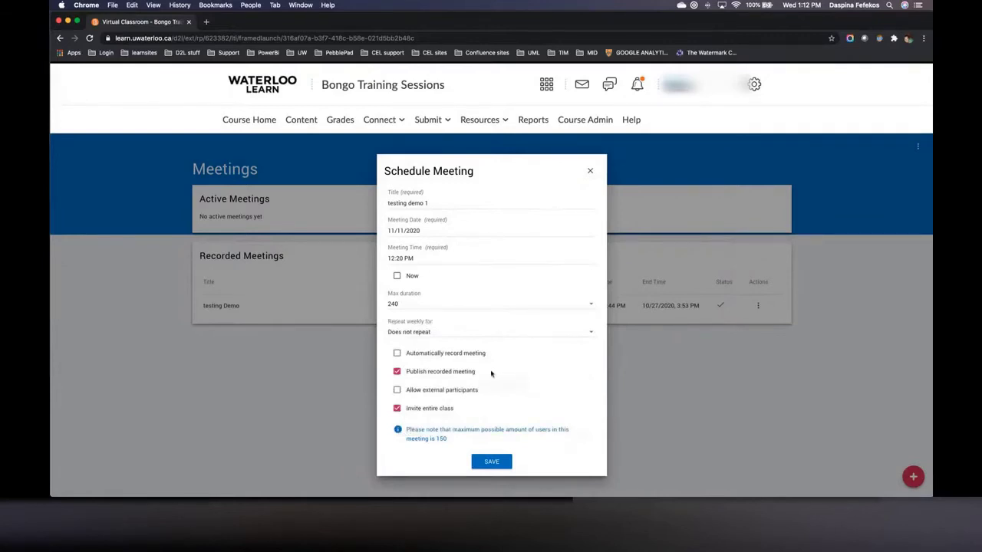
Step: Turn automatic recording of the meeting on and back off
{"action": "mouse_move", "coordinate": [405, 353]}
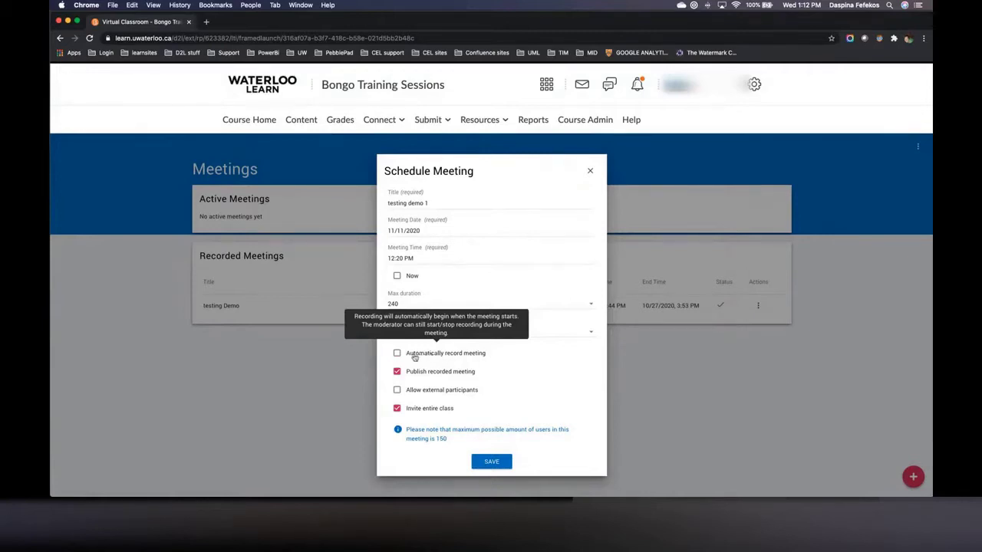
{"action": "left_click", "coordinate": [398, 355]}
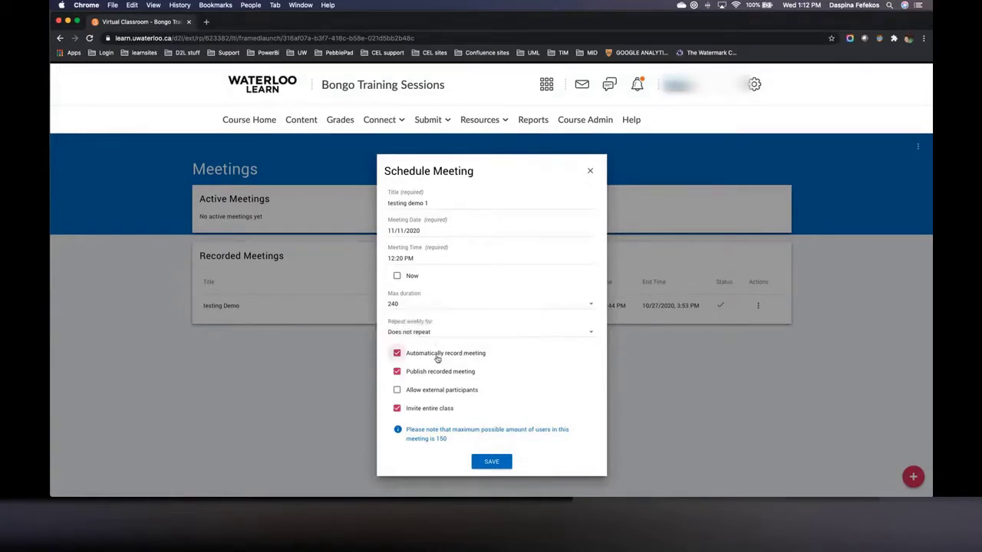
{"action": "left_click", "coordinate": [397, 358]}
Step: Allow external participants in the meeting, and turn publishing of the recorded meeting off and back on
{"action": "mouse_move", "coordinate": [427, 381]}
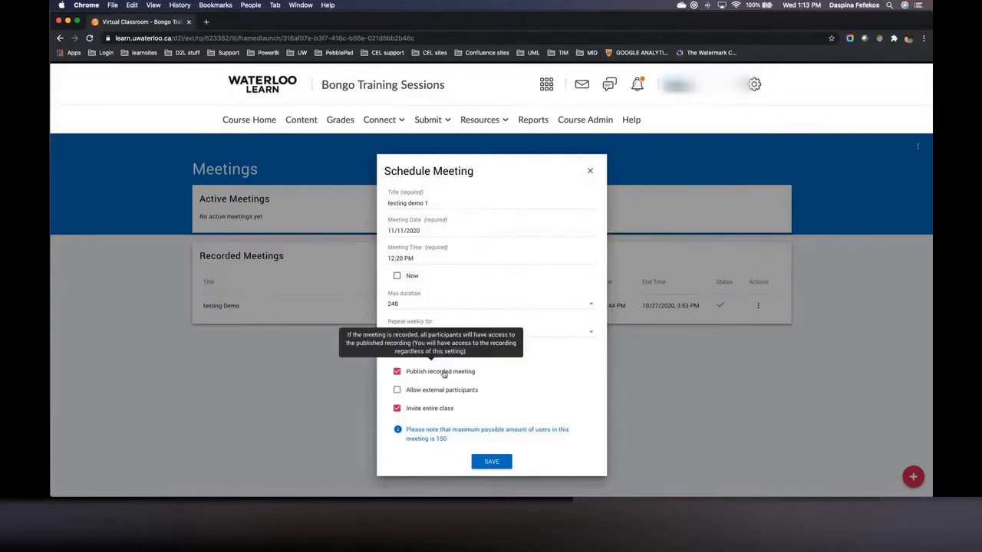
{"action": "left_click", "coordinate": [397, 373]}
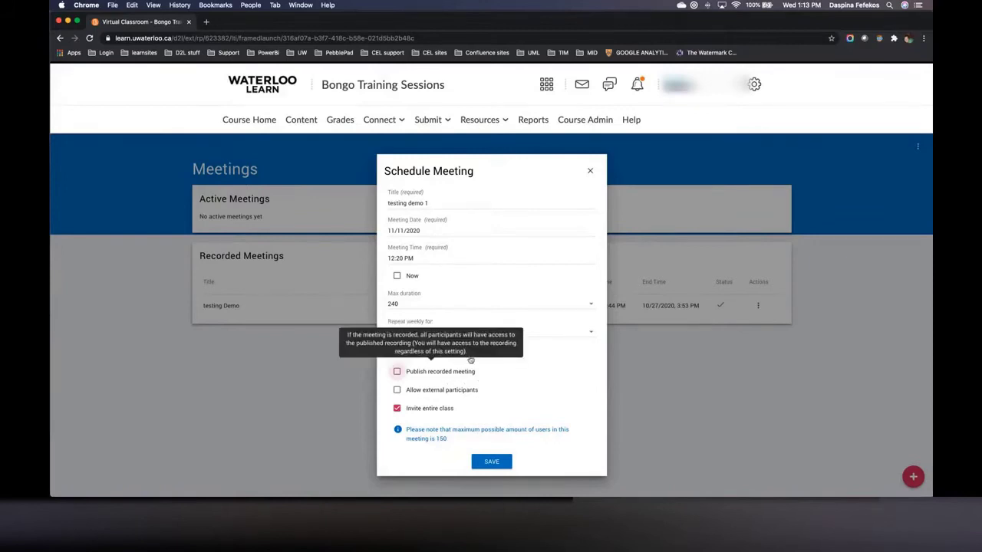
{"action": "mouse_move", "coordinate": [438, 354]}
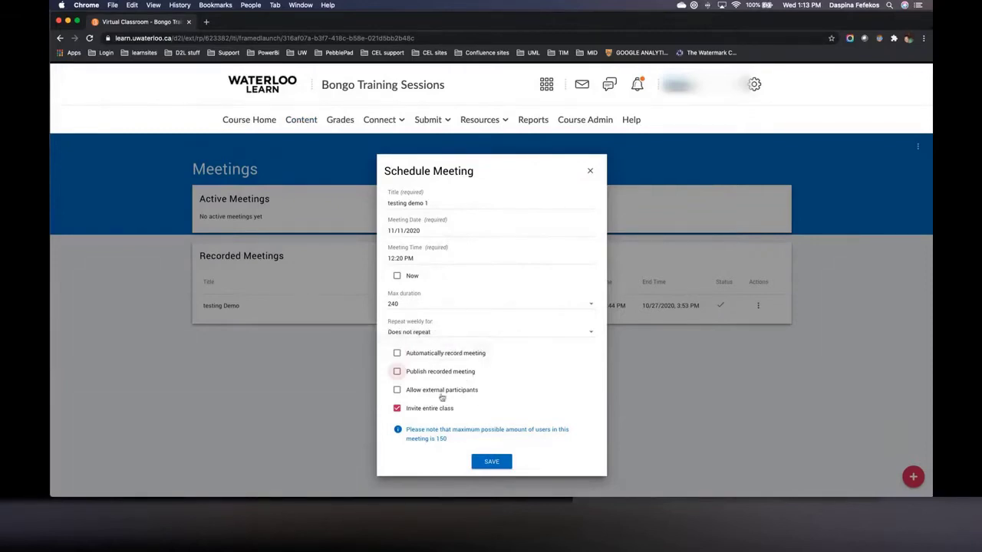
{"action": "mouse_move", "coordinate": [397, 390]}
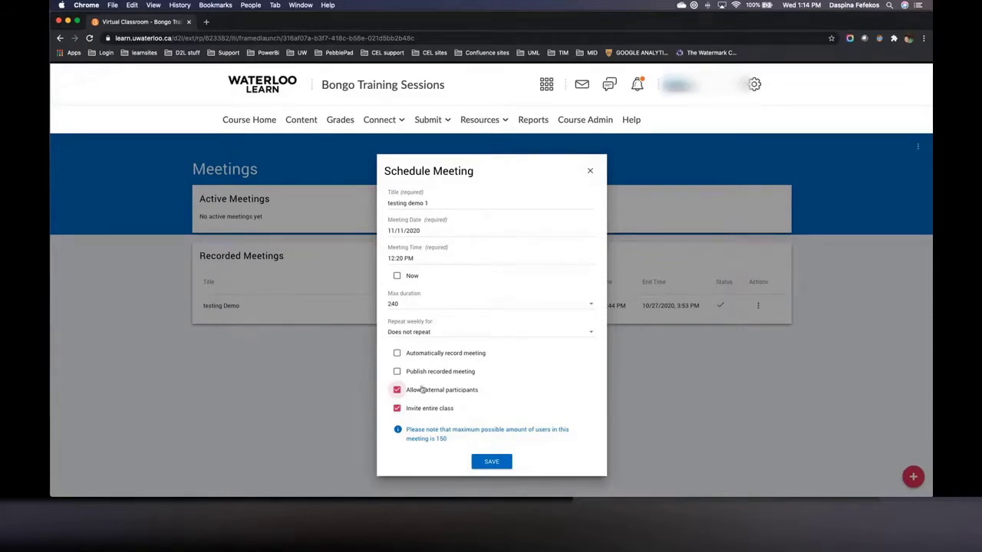
{"action": "mouse_move", "coordinate": [415, 394]}
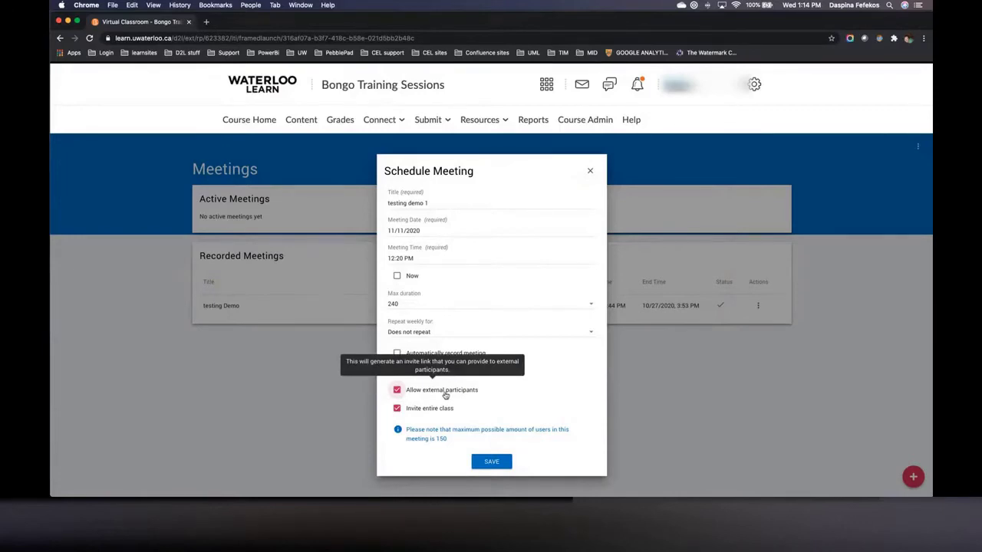
{"action": "left_click", "coordinate": [395, 370]}
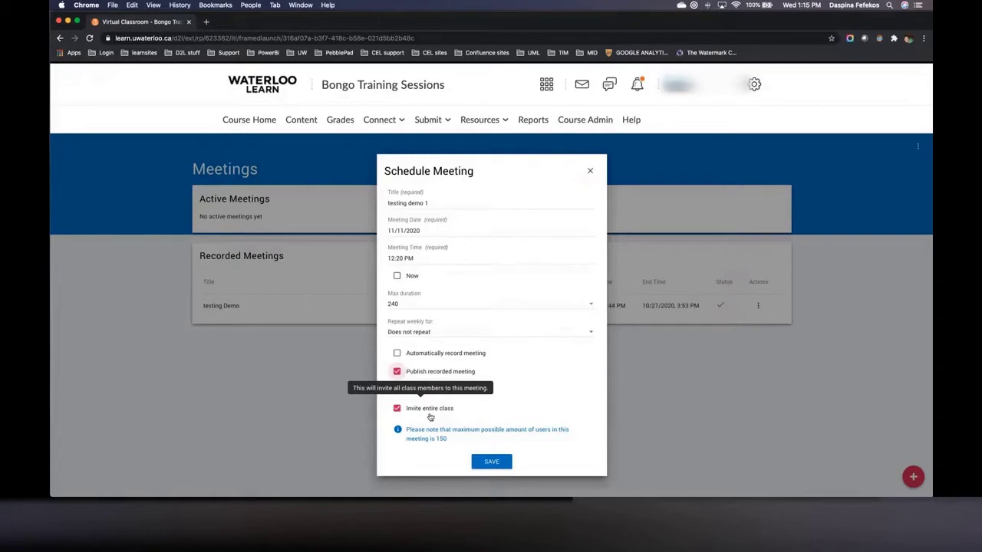
Step: Turn off inviting the entire class, set the meeting to start now, and save it
{"action": "left_click", "coordinate": [397, 410]}
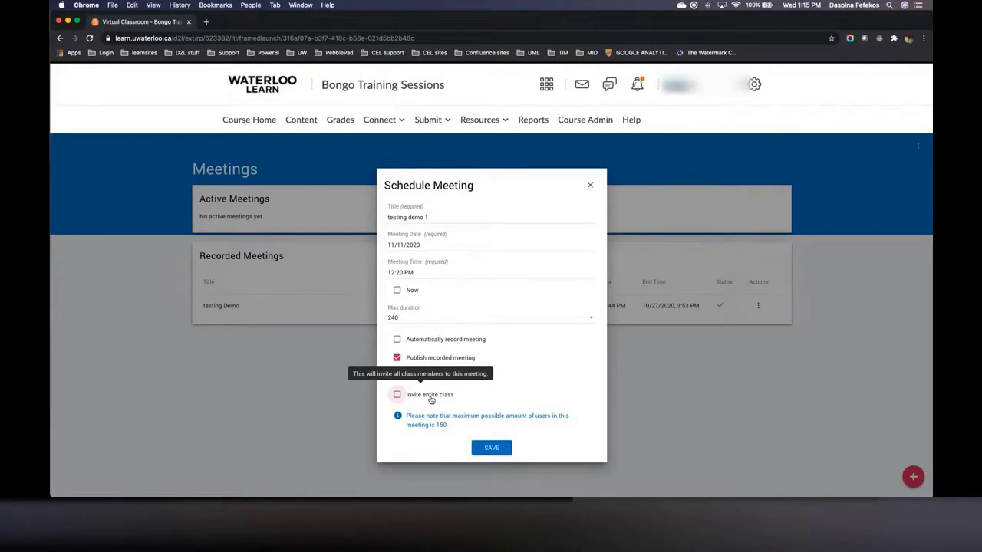
{"action": "left_click", "coordinate": [397, 290]}
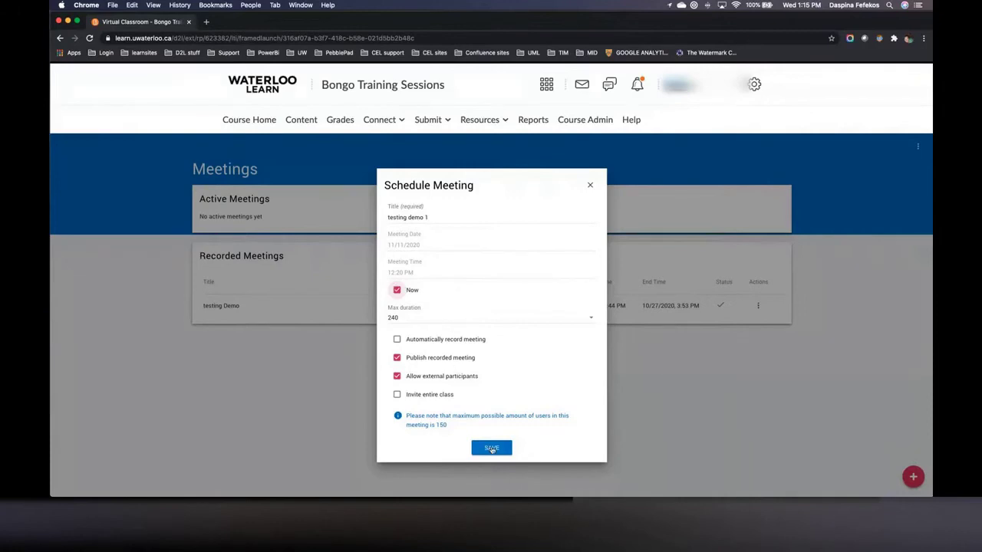
{"action": "left_click", "coordinate": [489, 451]}
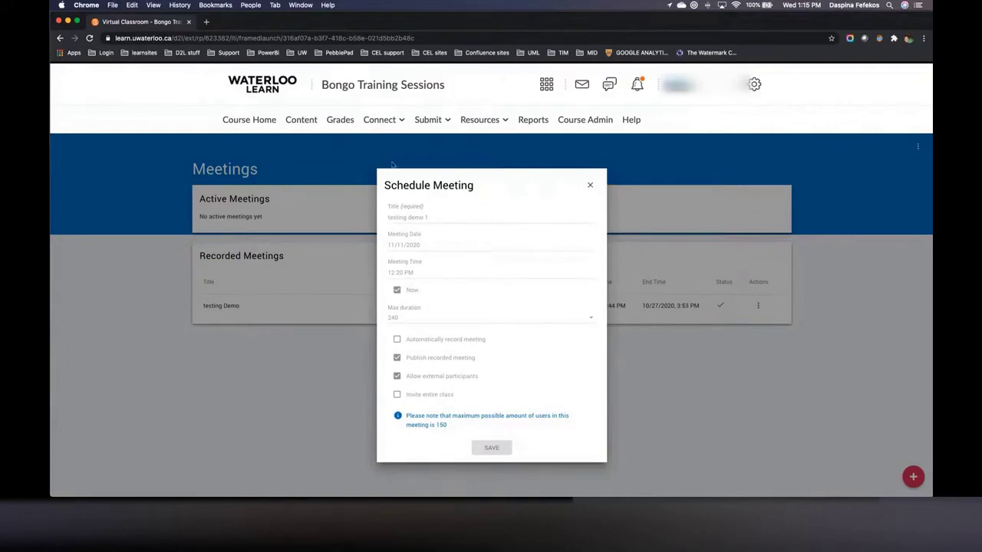
{"action": "mouse_move", "coordinate": [394, 374]}
{"action": "left_click", "coordinate": [590, 186]}
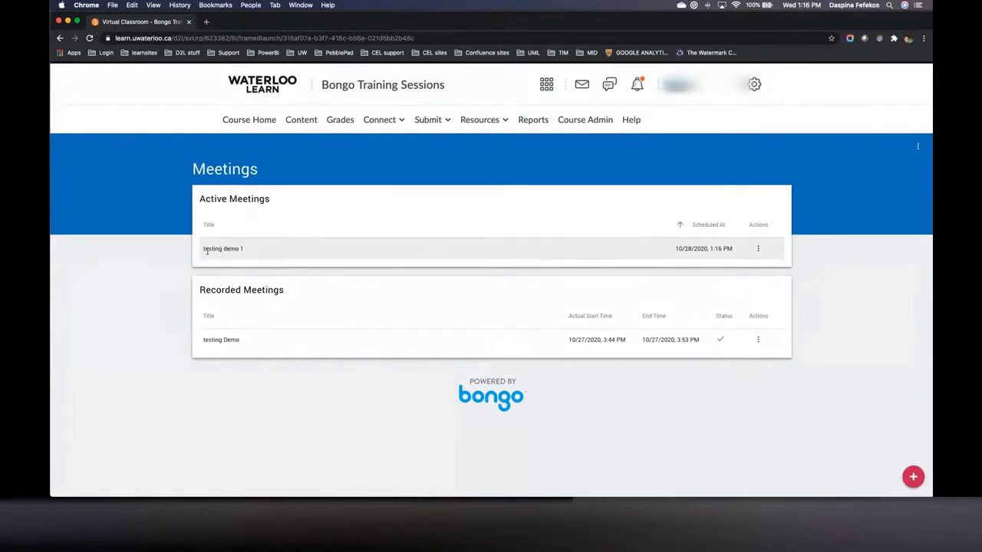
Step: Review the actions available for the active meeting "testing demo 1"
{"action": "left_click_drag", "start_coordinate": [248, 252], "coordinate": [201, 249]}
{"action": "left_click", "coordinate": [342, 257]}
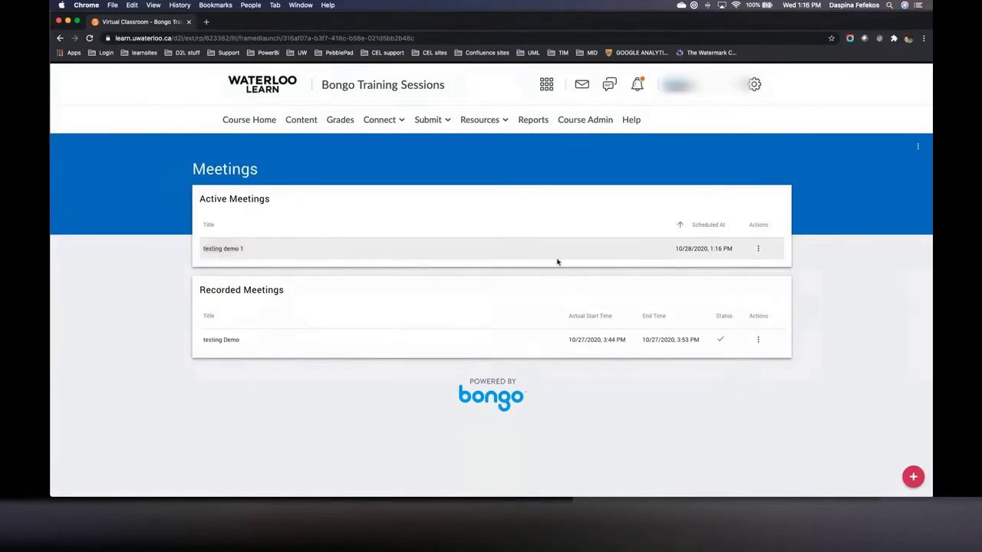
{"action": "left_click", "coordinate": [756, 251]}
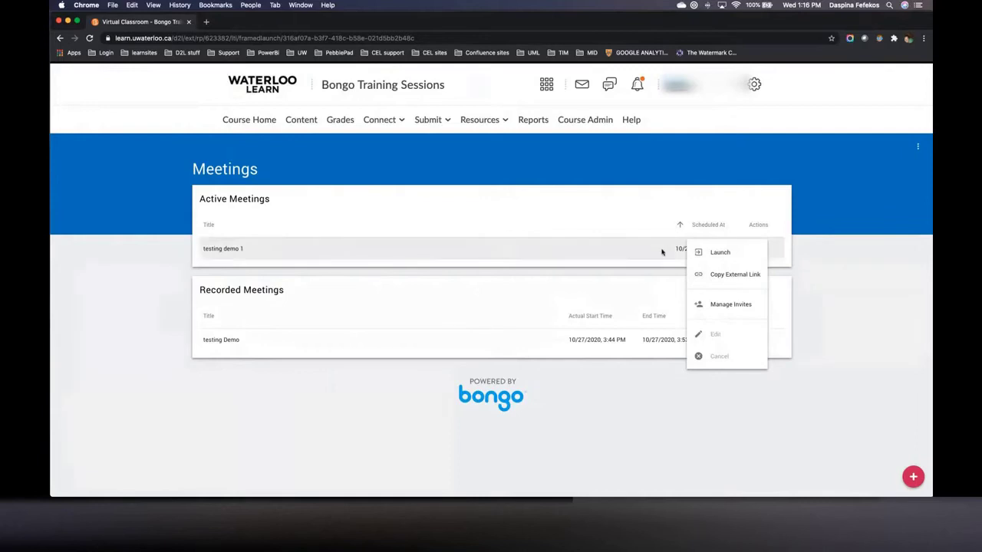
{"action": "left_click", "coordinate": [856, 245]}
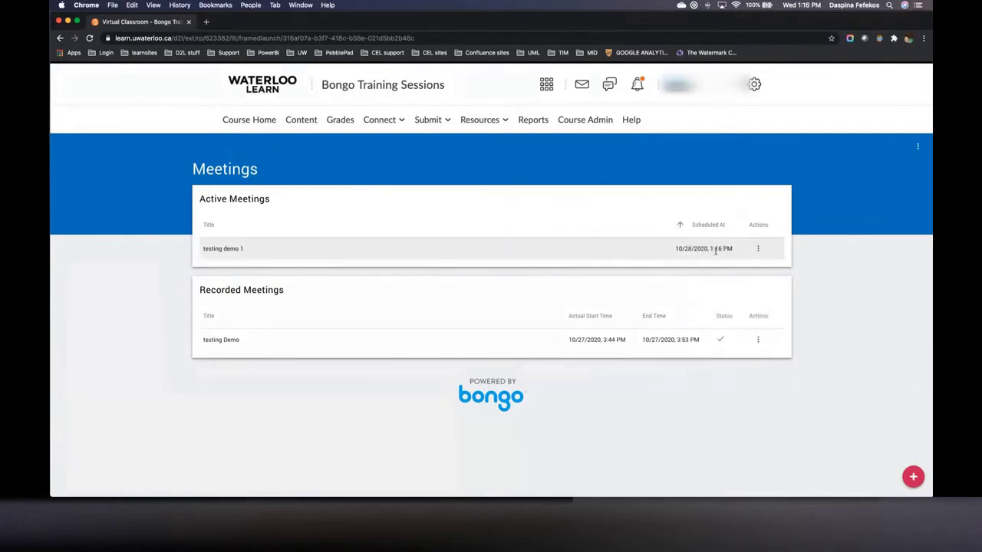
{"action": "left_click", "coordinate": [758, 250]}
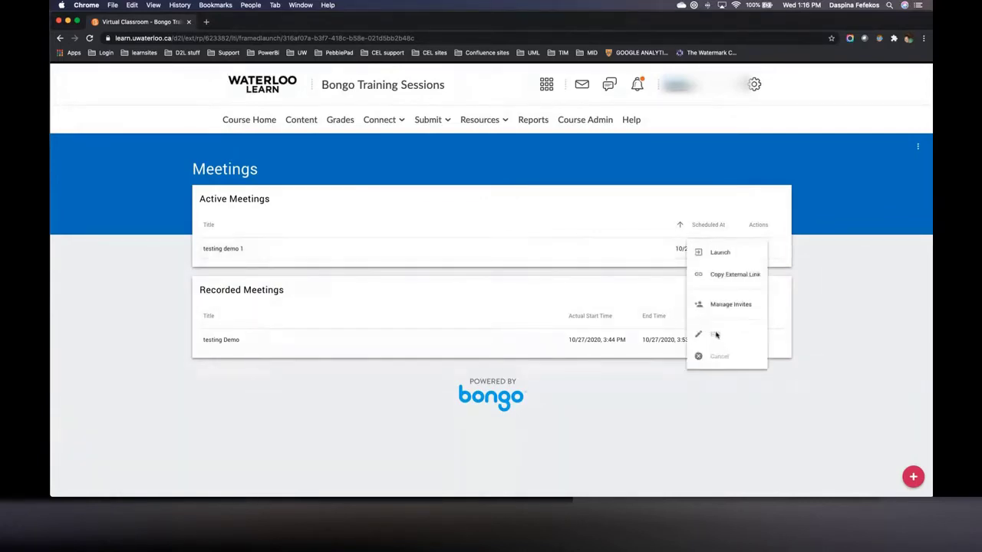
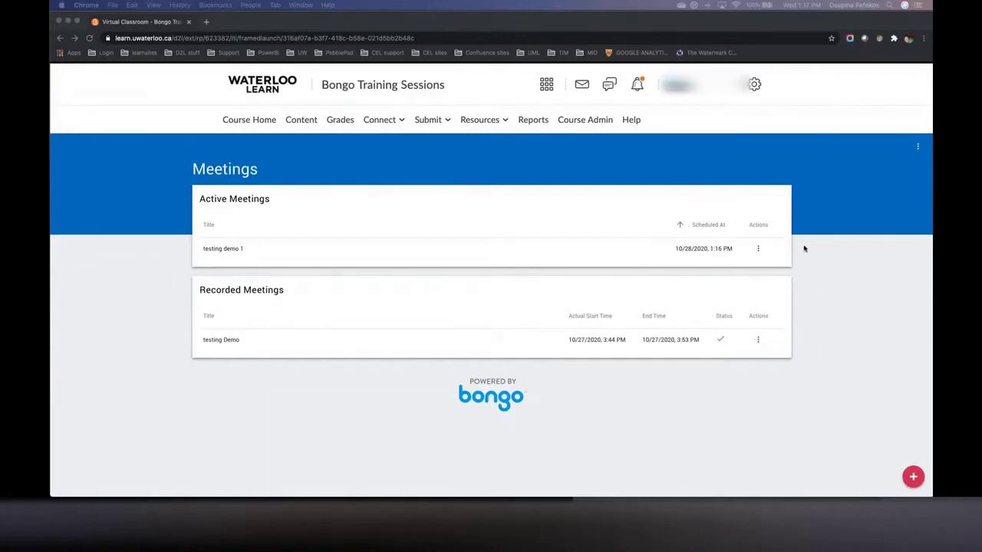
Step: Open the invite management for the active meeting "testing demo 1" and sync its roster
{"action": "left_click", "coordinate": [758, 249]}
{"action": "left_click", "coordinate": [760, 250]}
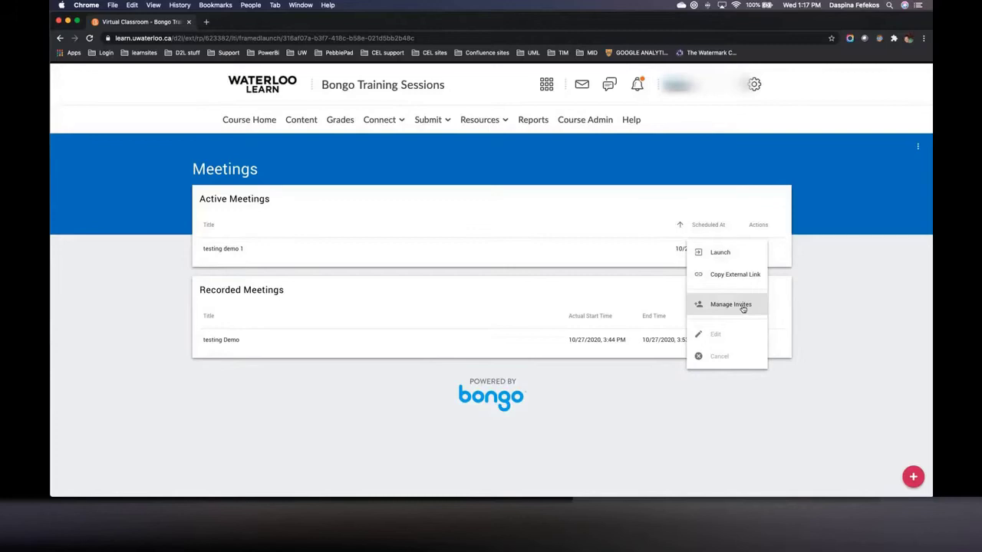
{"action": "left_click", "coordinate": [742, 308]}
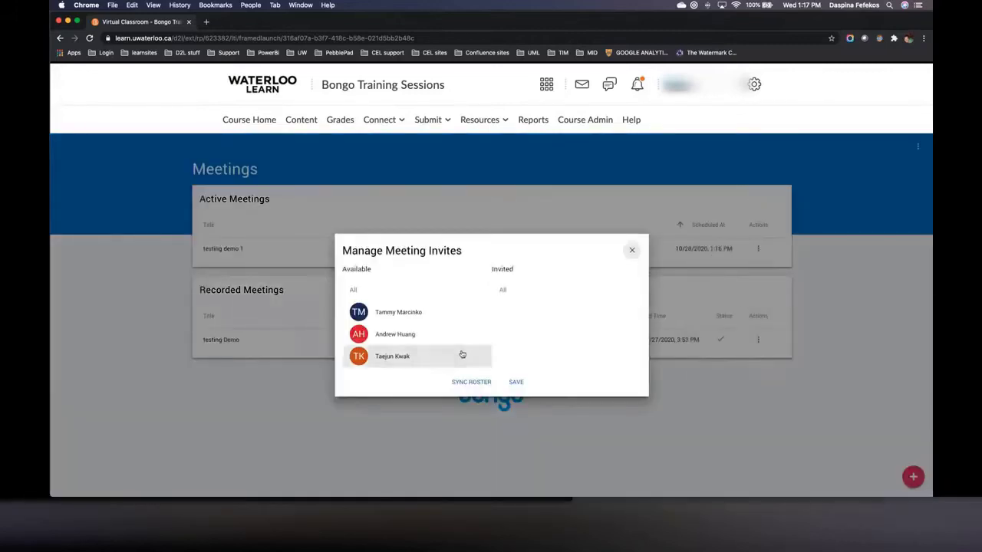
{"action": "triple_click", "coordinate": [491, 252]}
{"action": "left_click", "coordinate": [493, 248]}
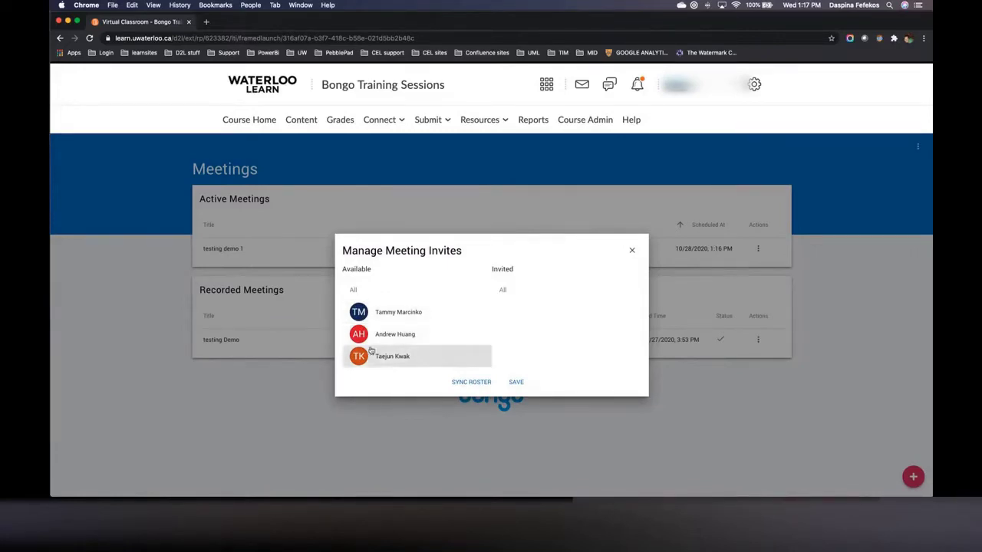
{"action": "left_click", "coordinate": [478, 385]}
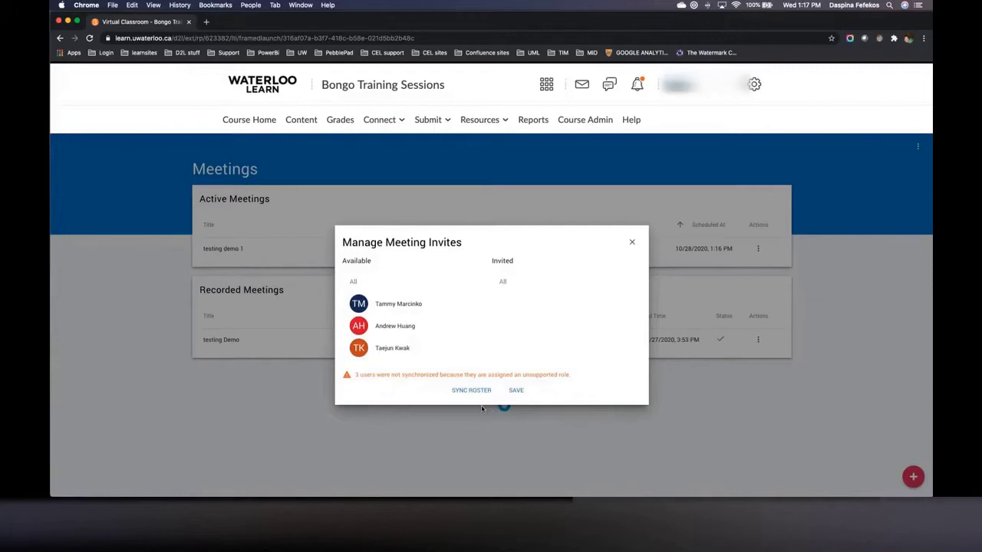
Step: Read the roster synchronization message in the meeting invites dialog
{"action": "left_click_drag", "start_coordinate": [355, 376], "coordinate": [476, 375]}
{"action": "left_click", "coordinate": [558, 373]}
{"action": "triple_click", "coordinate": [568, 373]}
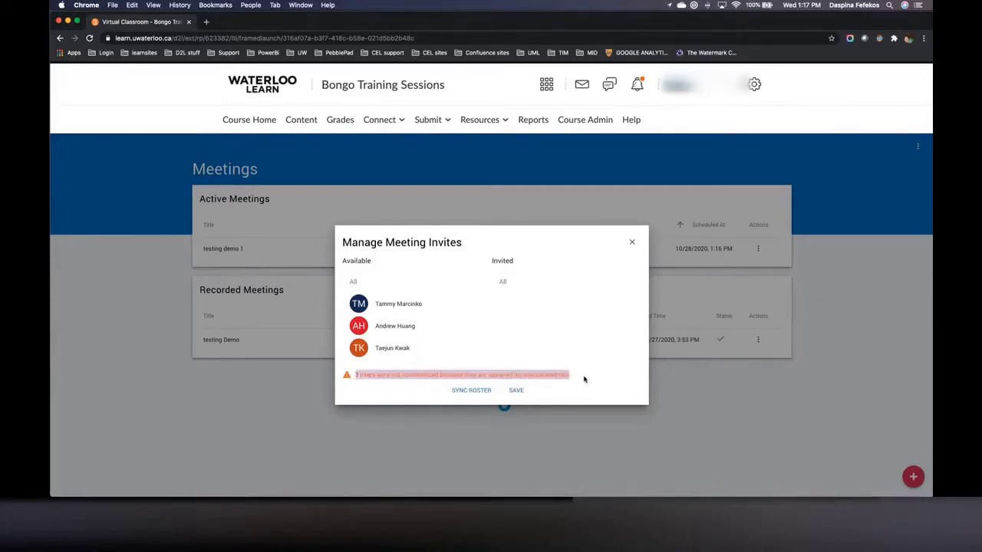
{"action": "left_click", "coordinate": [581, 378]}
{"action": "left_click_drag", "start_coordinate": [576, 375], "coordinate": [356, 372]}
{"action": "left_click", "coordinate": [371, 395]}
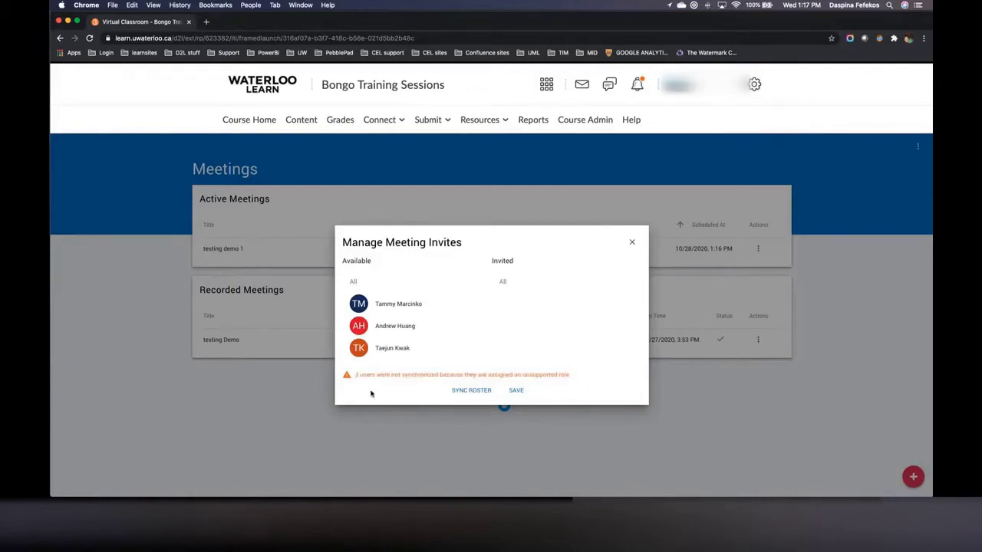
{"action": "left_click_drag", "start_coordinate": [355, 374], "coordinate": [438, 375]}
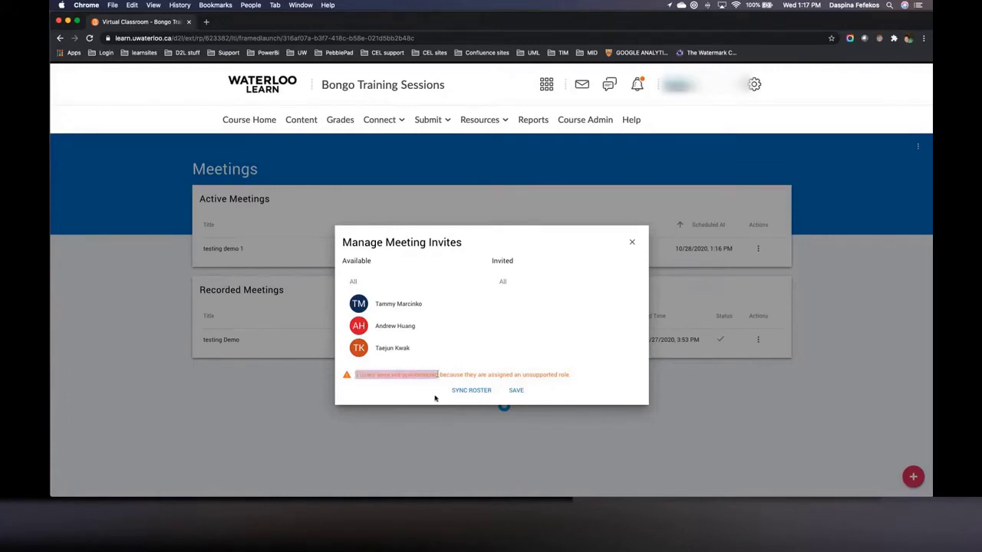
{"action": "left_click", "coordinate": [435, 398]}
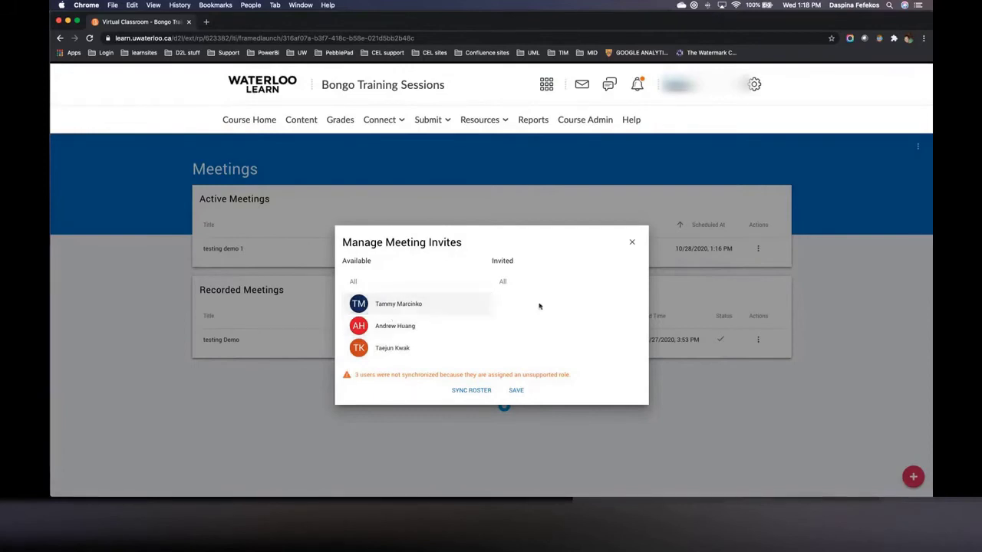
Step: Invite all three available class members to the meeting and save the invites
{"action": "left_click", "coordinate": [399, 304]}
{"action": "left_click", "coordinate": [404, 316]}
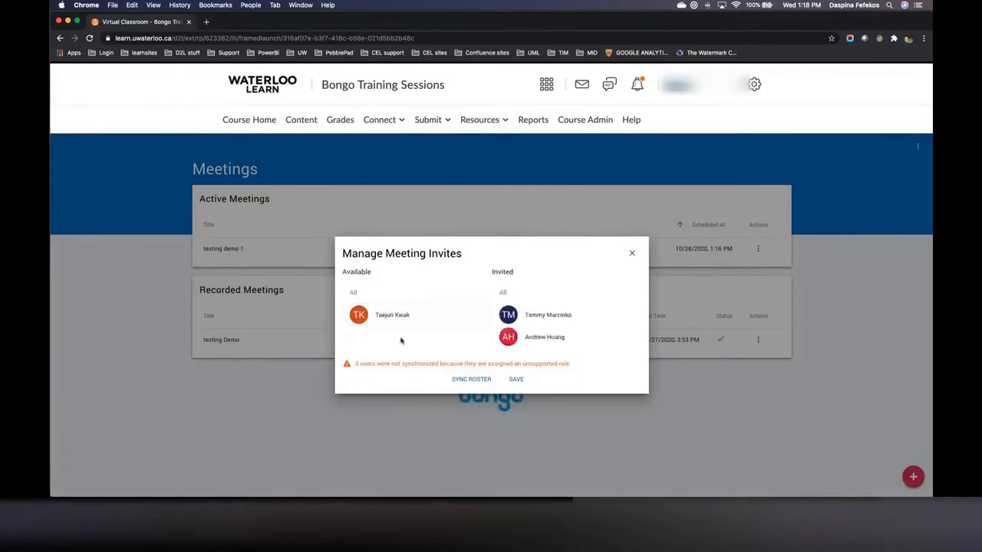
{"action": "left_click", "coordinate": [397, 316]}
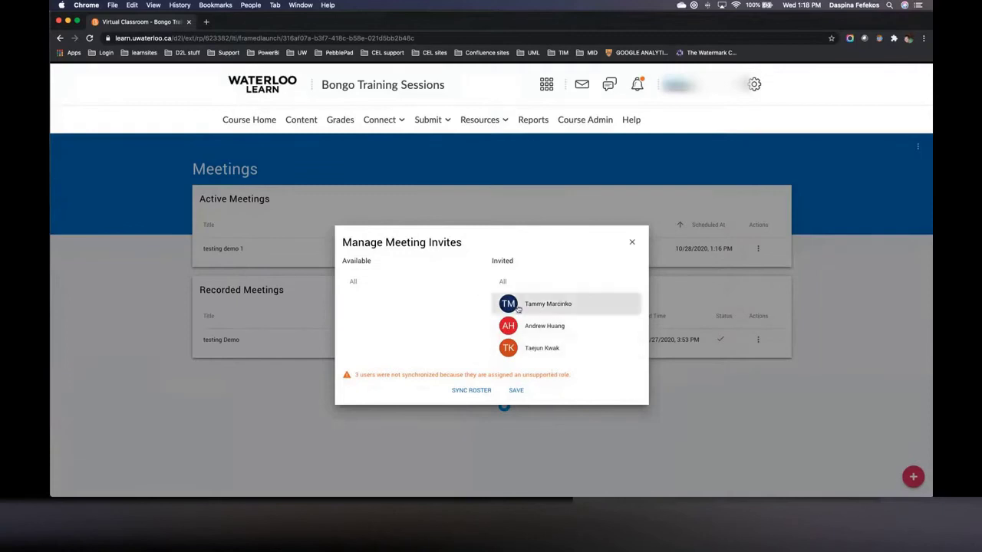
{"action": "left_click", "coordinate": [518, 392]}
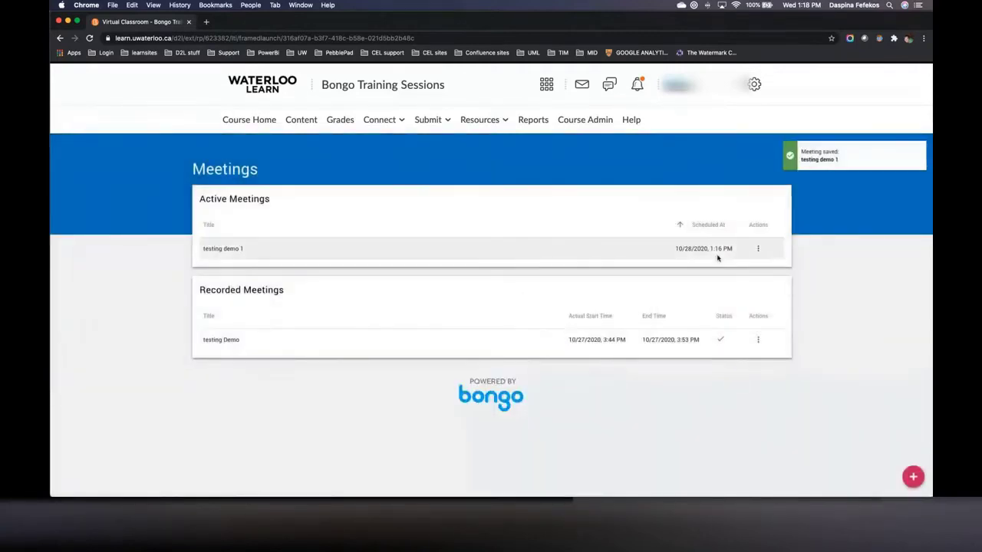
Step: Launch the active meeting "testing demo 1" to open its meeting lobby
{"action": "left_click", "coordinate": [758, 251]}
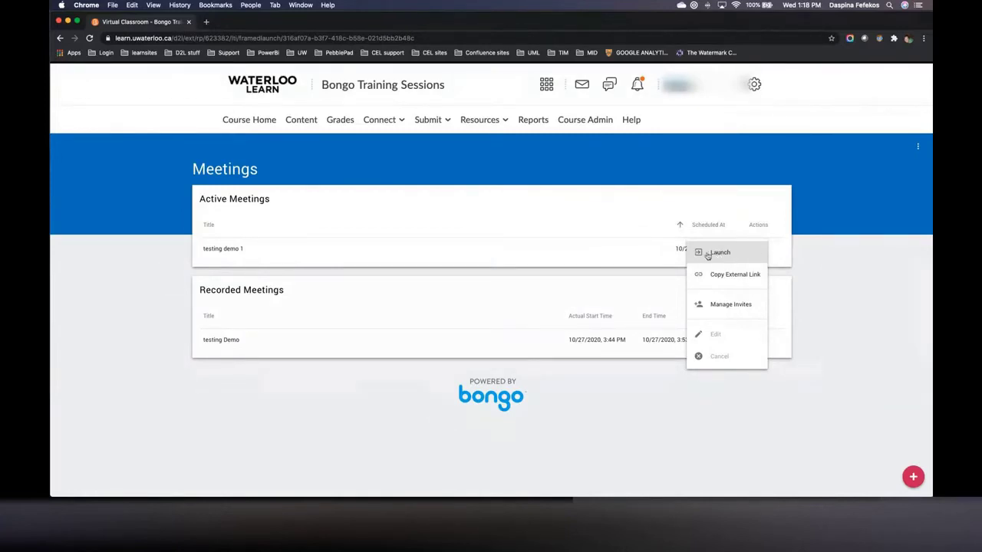
{"action": "left_click", "coordinate": [537, 205]}
{"action": "left_click", "coordinate": [755, 250]}
{"action": "left_click", "coordinate": [866, 258]}
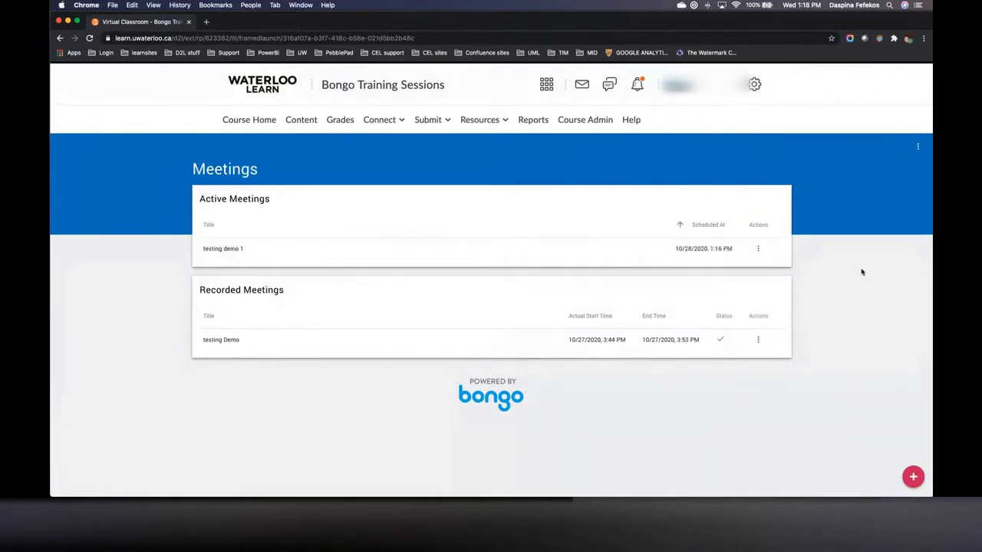
{"action": "left_click", "coordinate": [758, 249]}
{"action": "left_click", "coordinate": [745, 255]}
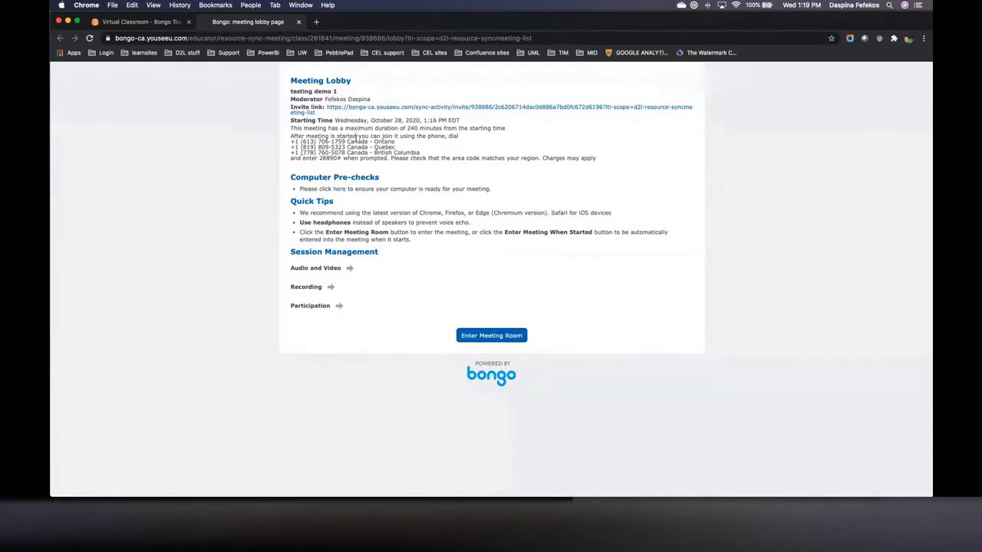
Step: Examine the phone dial-in instructions, access code and regional numbers in the meeting lobby
{"action": "left_click_drag", "start_coordinate": [292, 137], "coordinate": [598, 160]}
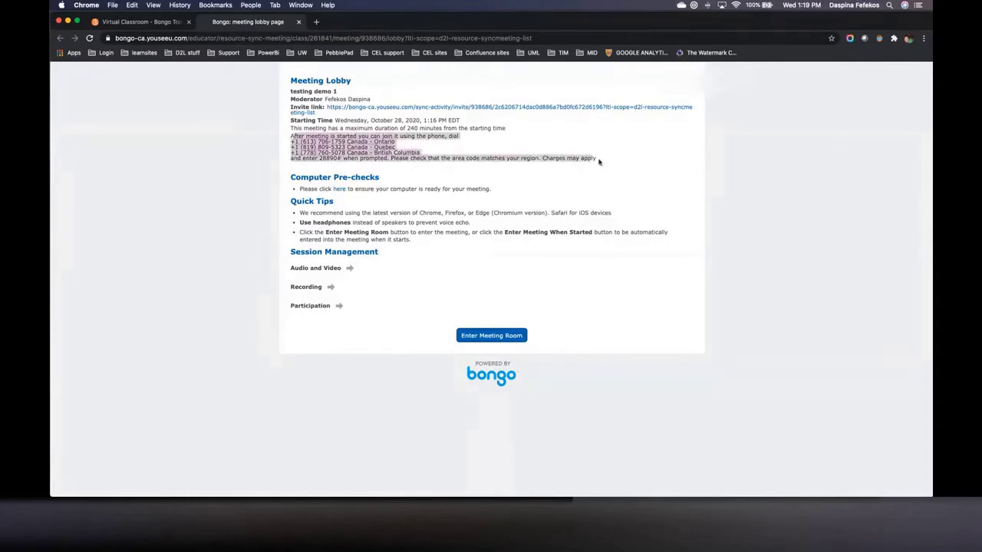
{"action": "left_click", "coordinate": [320, 136]}
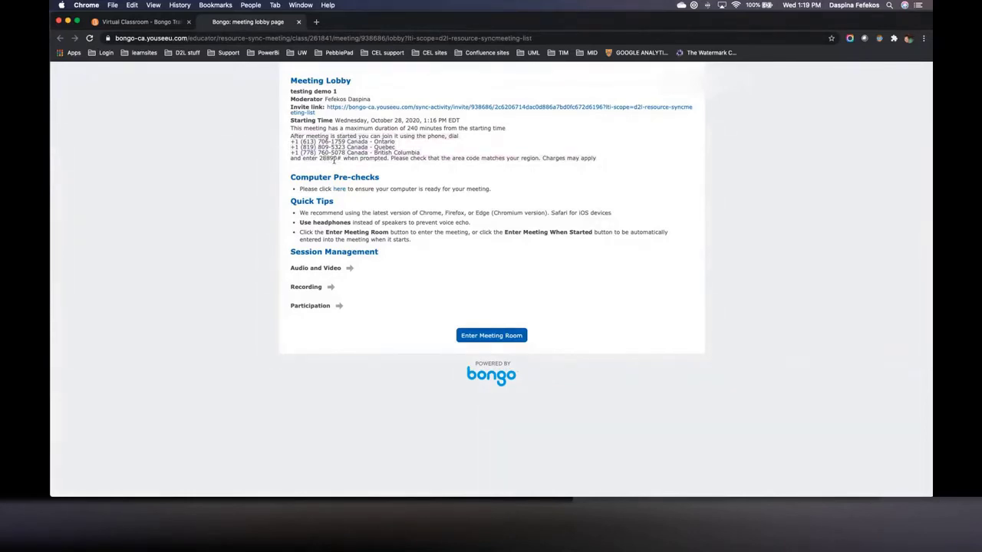
{"action": "left_click_drag", "start_coordinate": [318, 158], "coordinate": [343, 158]}
{"action": "left_click_drag", "start_coordinate": [299, 146], "coordinate": [405, 149]}
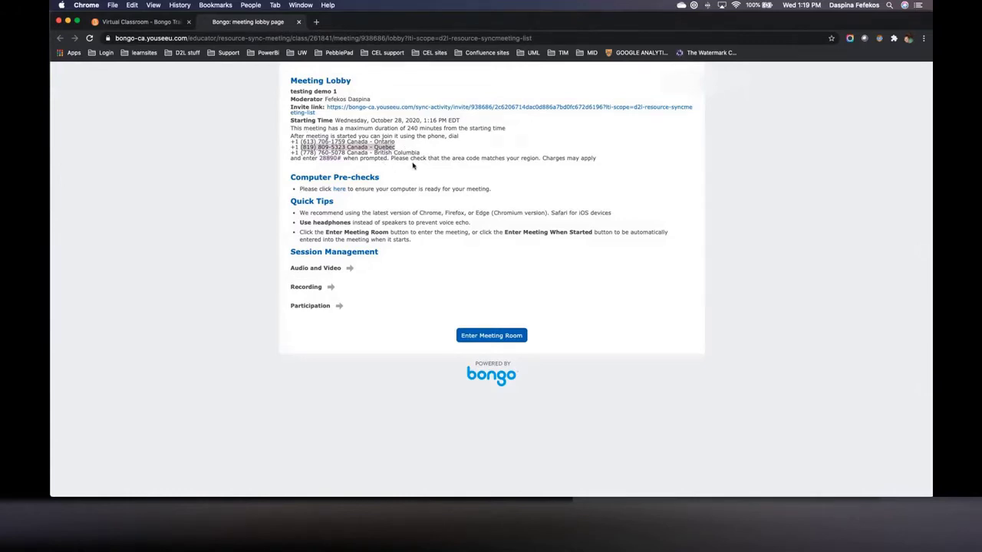
Step: Expand the Audio and Video, Recording and Participation guidance under Session Management to read it
{"action": "left_click", "coordinate": [325, 269]}
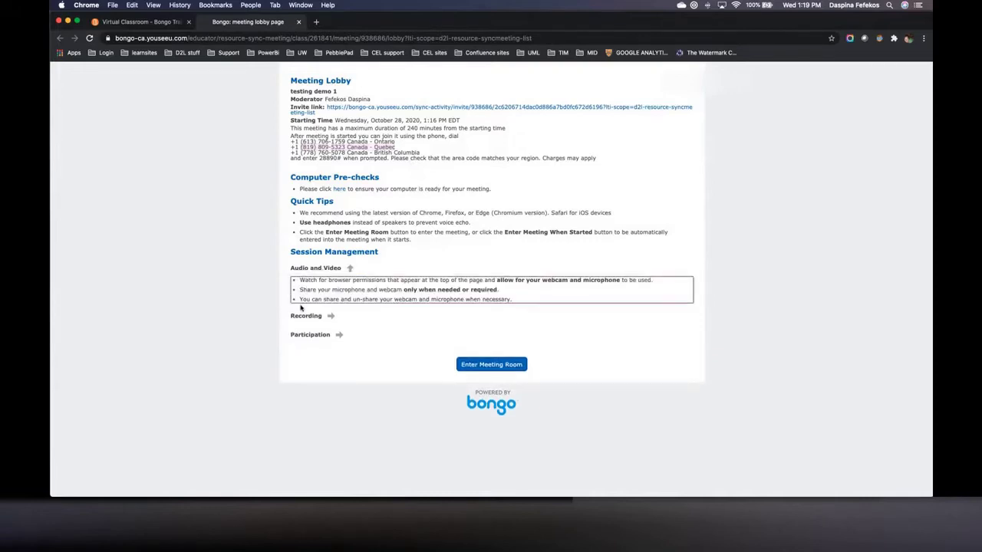
{"action": "left_click", "coordinate": [303, 317]}
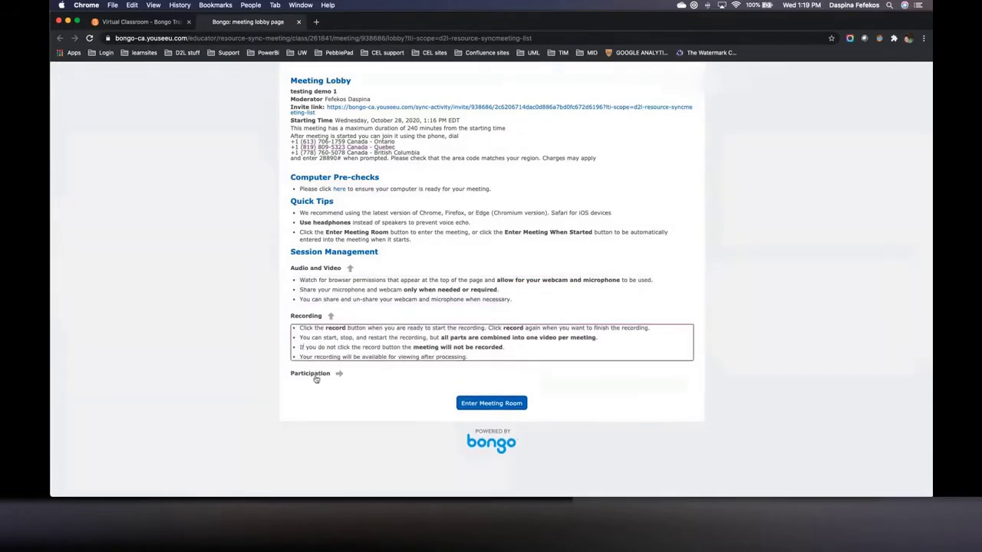
{"action": "left_click", "coordinate": [319, 374]}
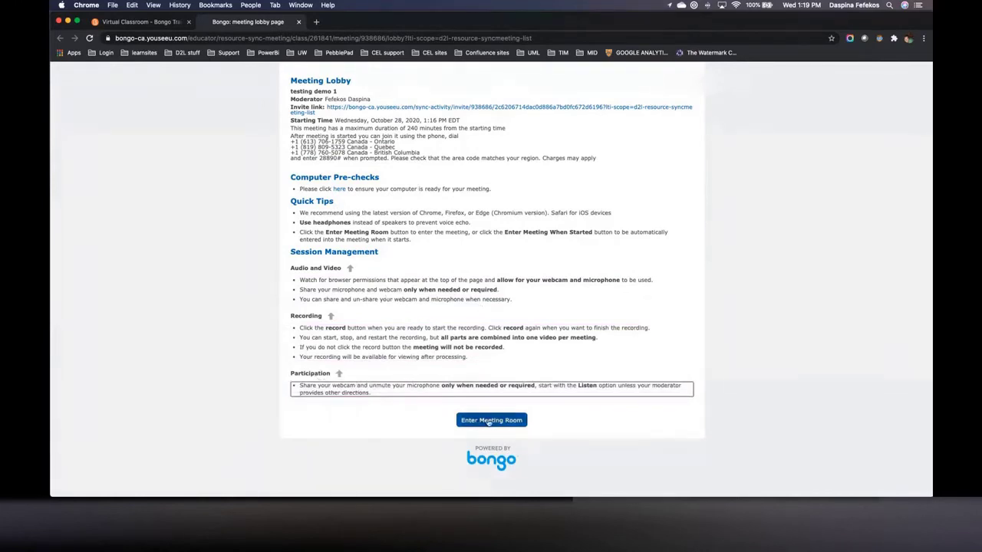
Step: Enter the meeting room with microphone audio, allowing microphone access and confirming the echo test, and mute the microphone
{"action": "left_click", "coordinate": [507, 424]}
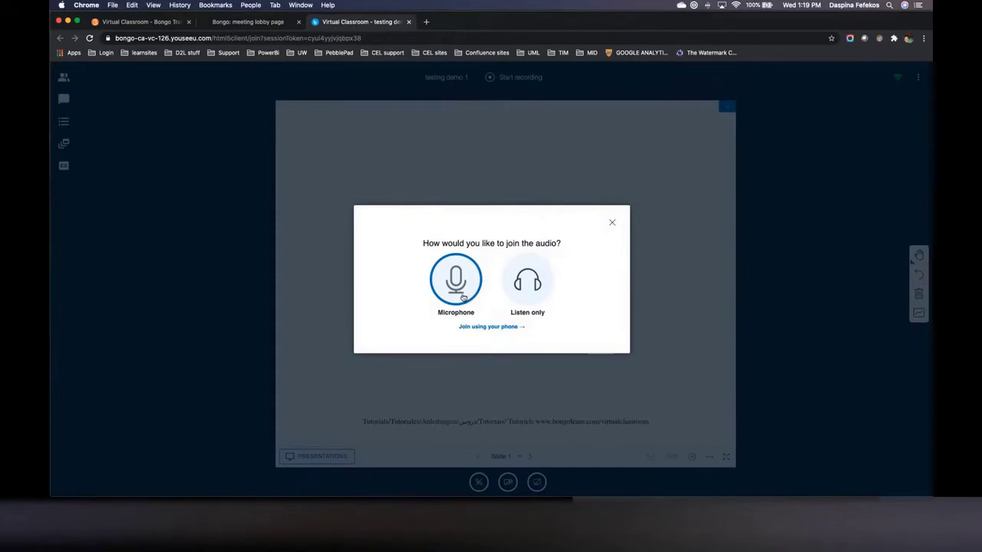
{"action": "left_click", "coordinate": [460, 295]}
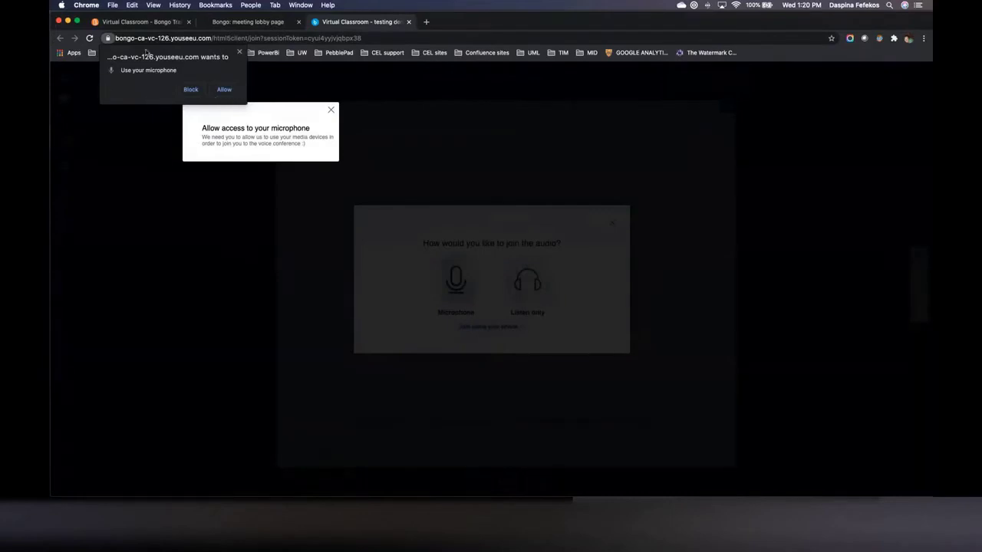
{"action": "left_click", "coordinate": [224, 91]}
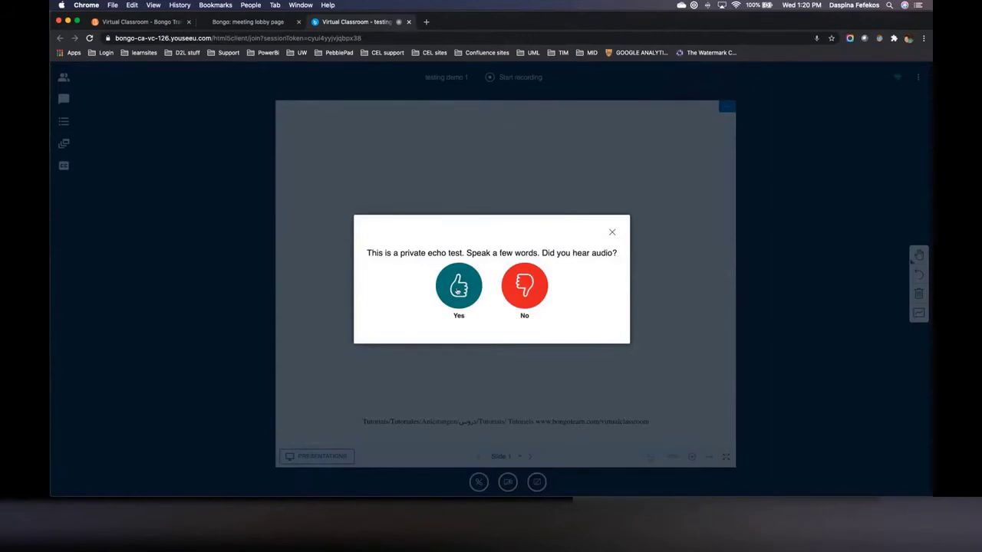
{"action": "left_click", "coordinate": [460, 291]}
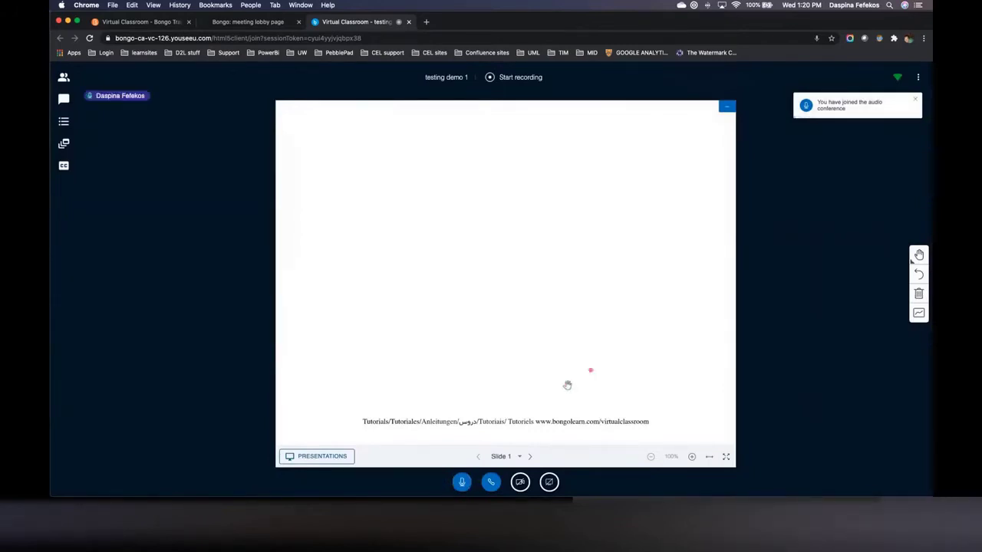
{"action": "left_click", "coordinate": [455, 484]}
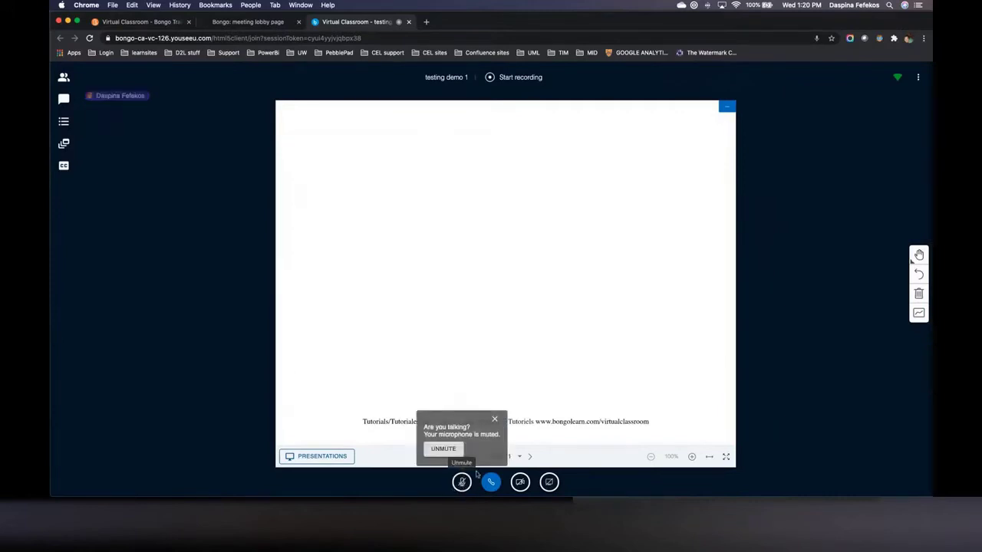
{"action": "left_click", "coordinate": [495, 420]}
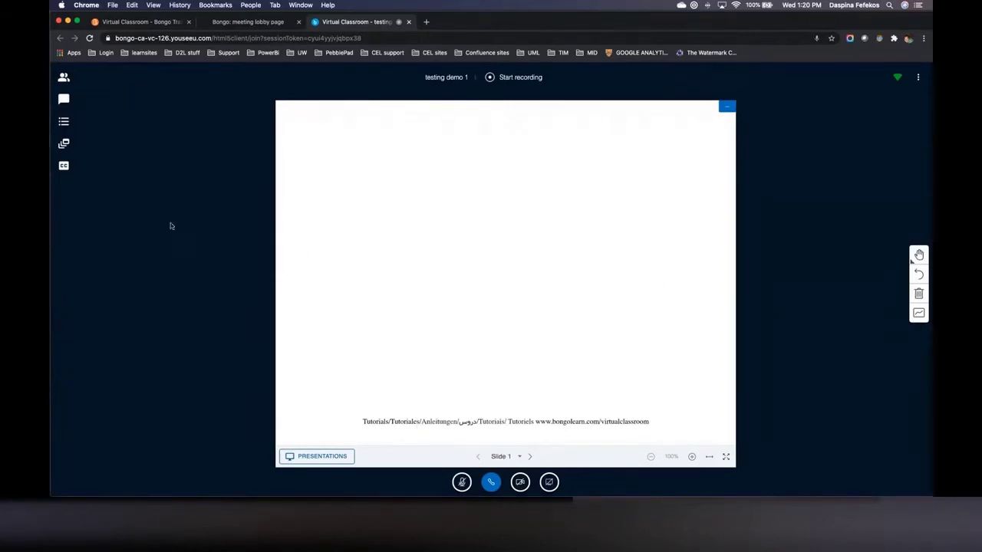
Step: Review the meeting's participants list and the Lock viewers options without changing any feature
{"action": "left_click", "coordinate": [65, 77]}
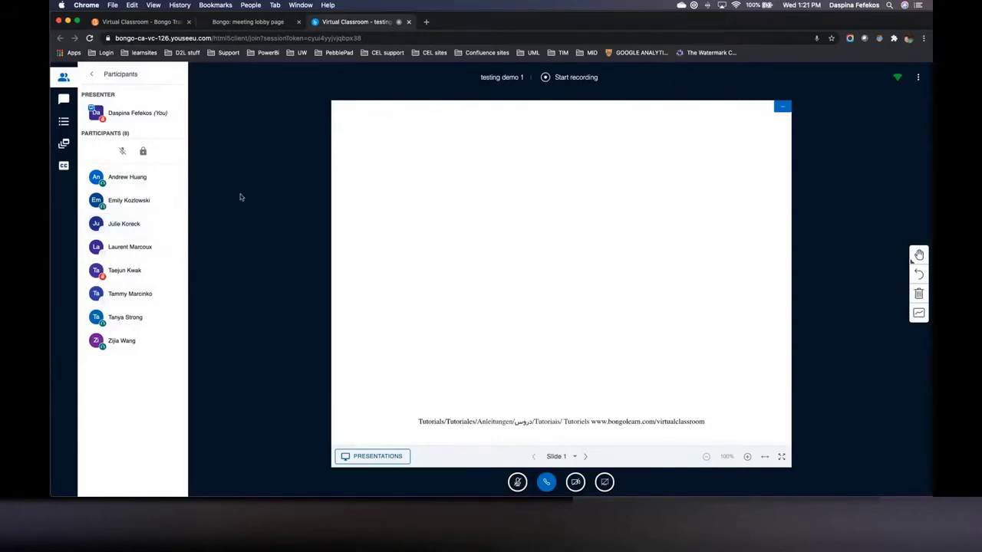
{"action": "left_click", "coordinate": [65, 78]}
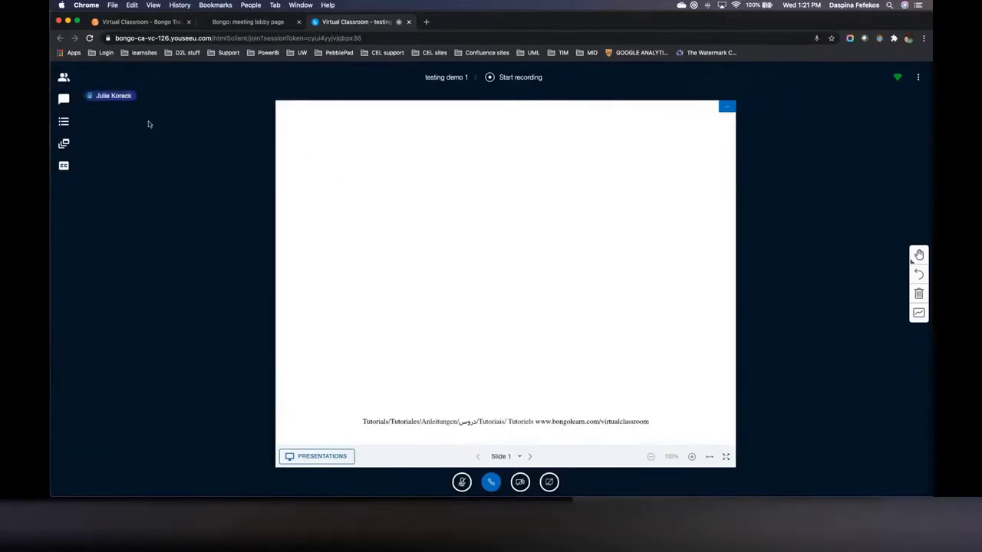
{"action": "left_click", "coordinate": [65, 100]}
{"action": "left_click", "coordinate": [66, 79]}
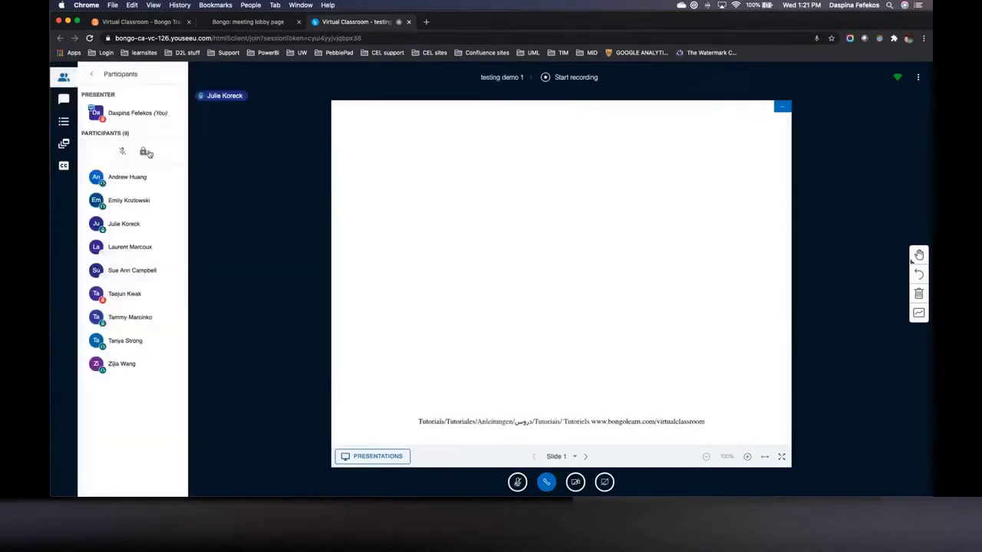
{"action": "left_click", "coordinate": [143, 151]}
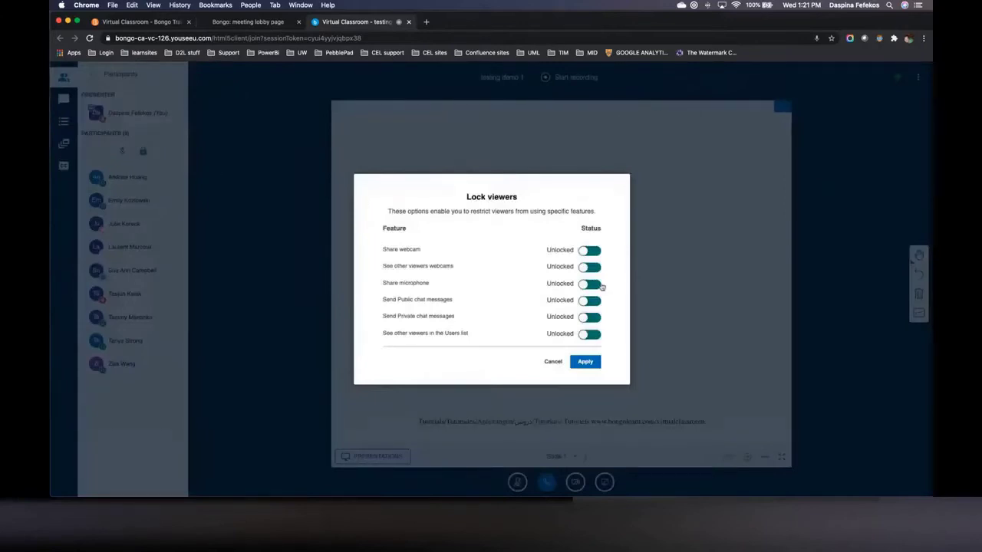
{"action": "left_click", "coordinate": [575, 362]}
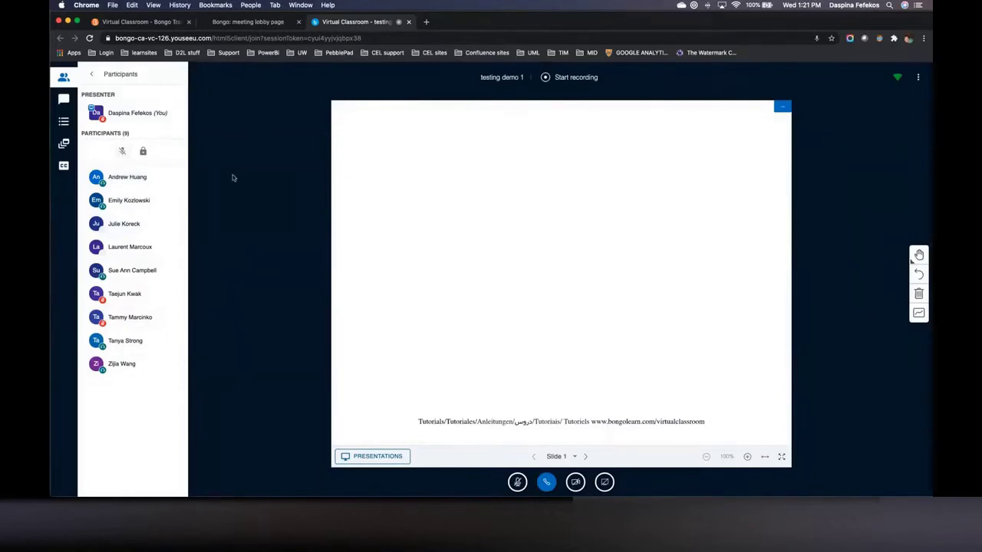
{"action": "left_click", "coordinate": [90, 78]}
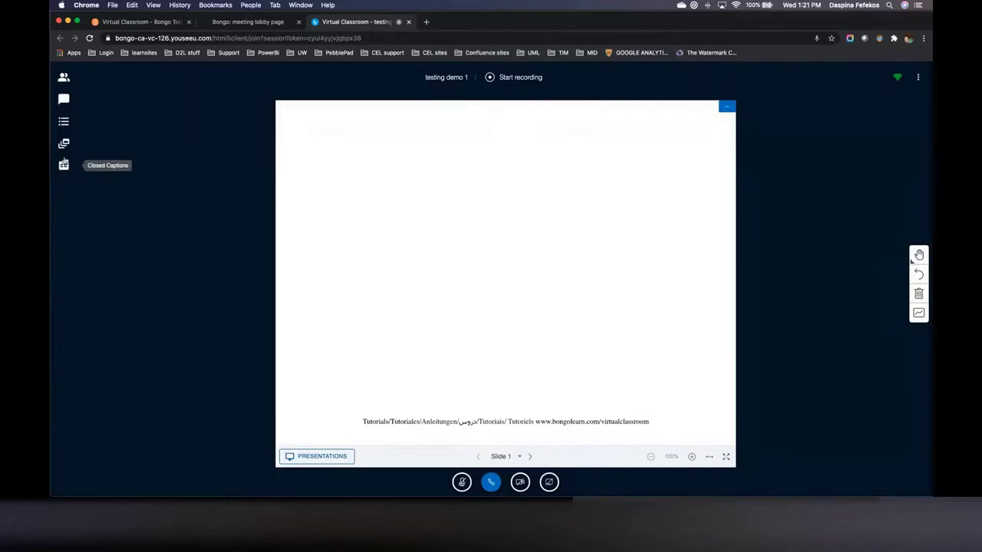
Step: Make the second-to-last participant in the list the presenter, and take the presenter role back
{"action": "left_click", "coordinate": [64, 77]}
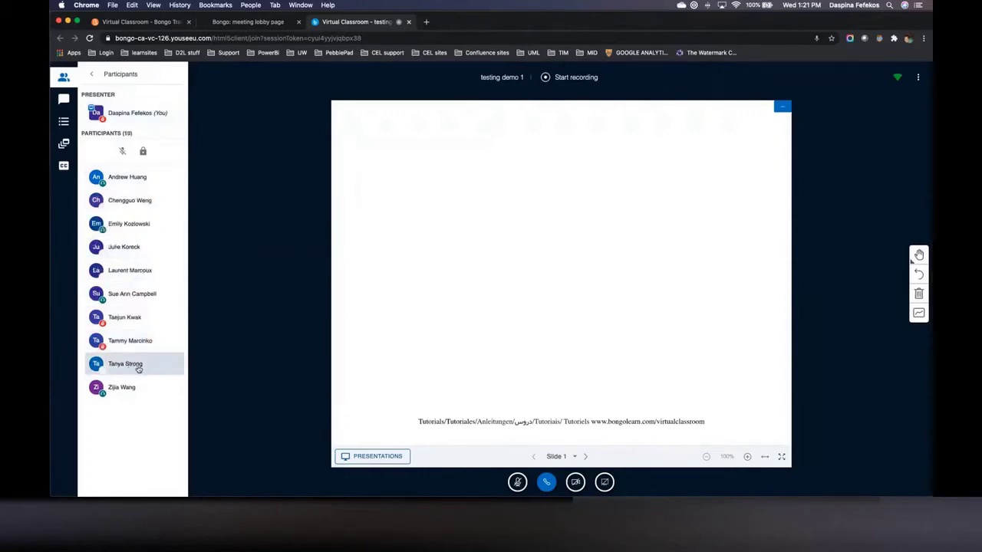
{"action": "left_click", "coordinate": [139, 369]}
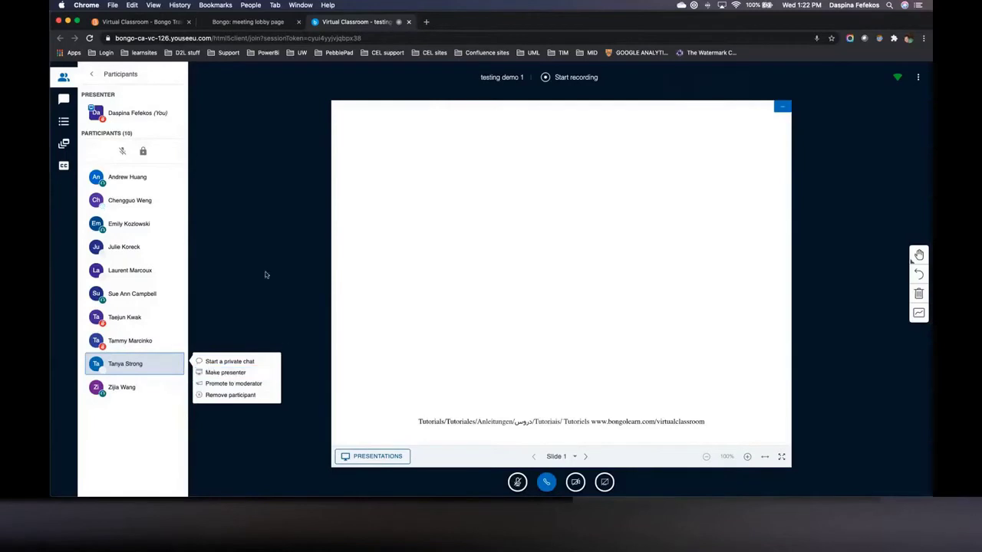
{"action": "left_click", "coordinate": [230, 373]}
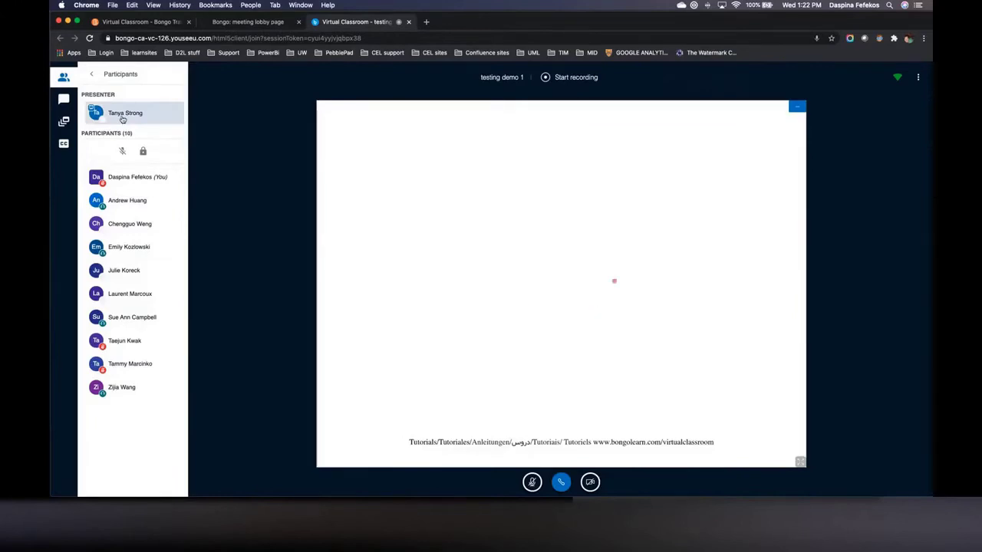
{"action": "left_click", "coordinate": [138, 177]}
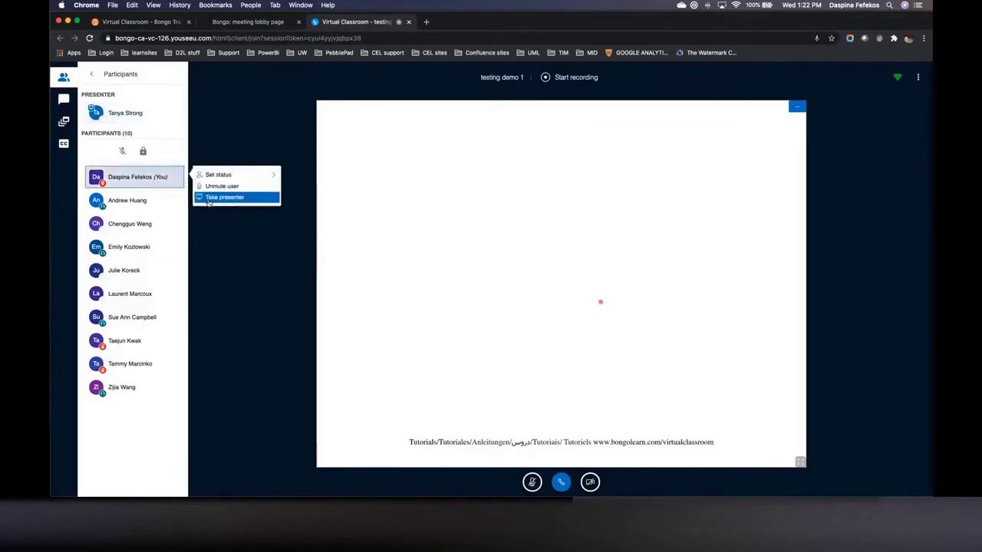
{"action": "left_click", "coordinate": [219, 197]}
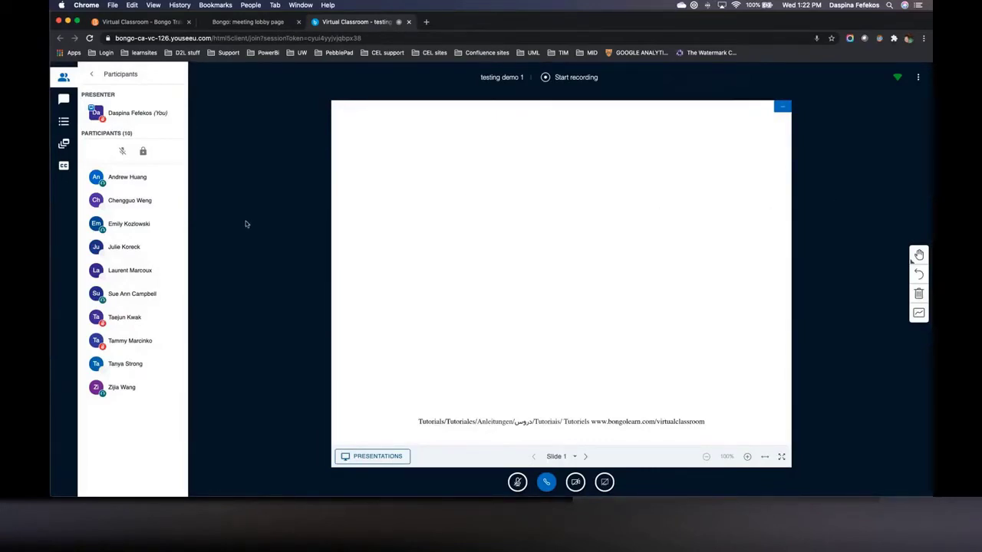
Step: Set Share webcam and See other viewers webcams to Locked in the viewer restrictions
{"action": "left_click", "coordinate": [142, 153]}
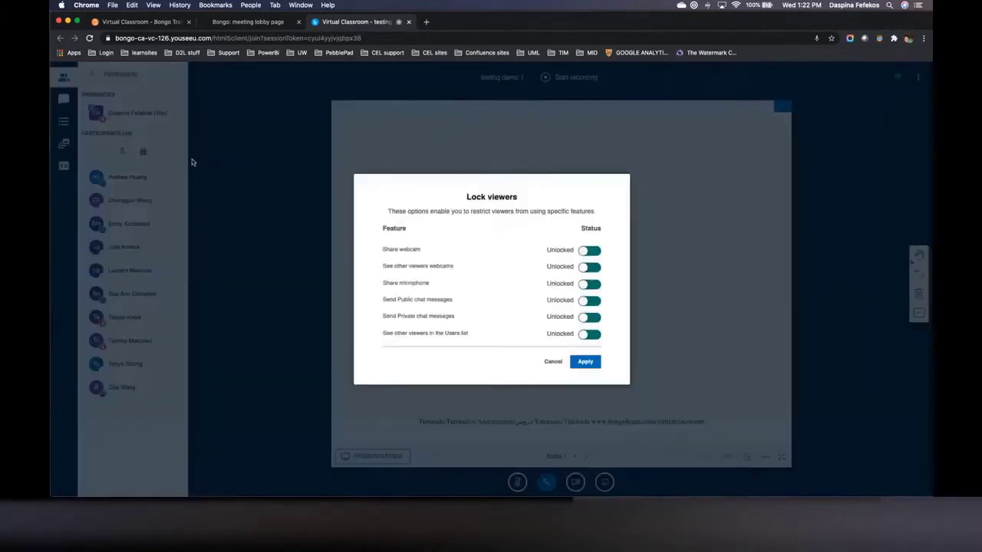
{"action": "left_click", "coordinate": [553, 362]}
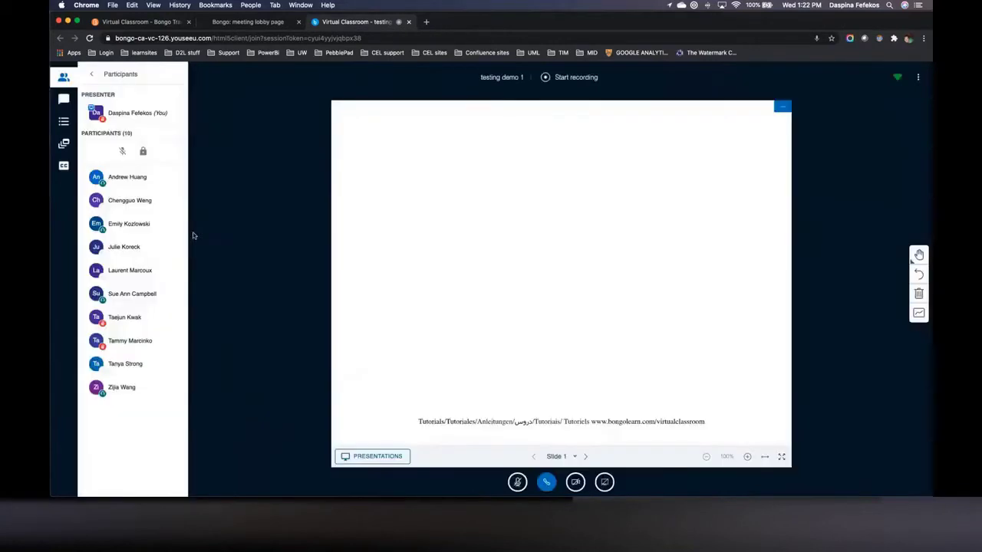
{"action": "left_click", "coordinate": [144, 152]}
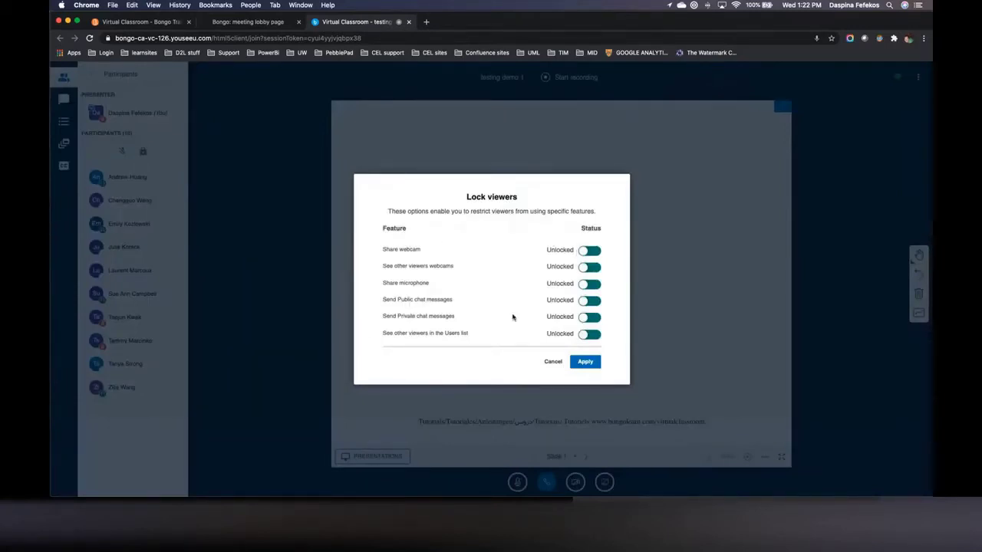
{"action": "left_click", "coordinate": [588, 256]}
{"action": "left_click", "coordinate": [585, 269]}
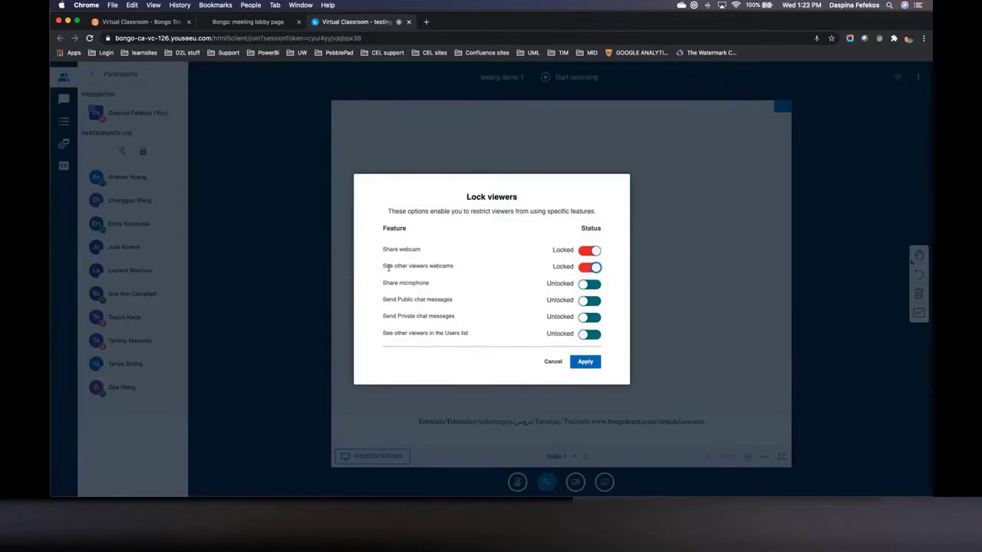
Step: Unlock both webcam features again and leave the viewer restrictions without applying them
{"action": "left_click", "coordinate": [575, 254]}
{"action": "left_click", "coordinate": [590, 269]}
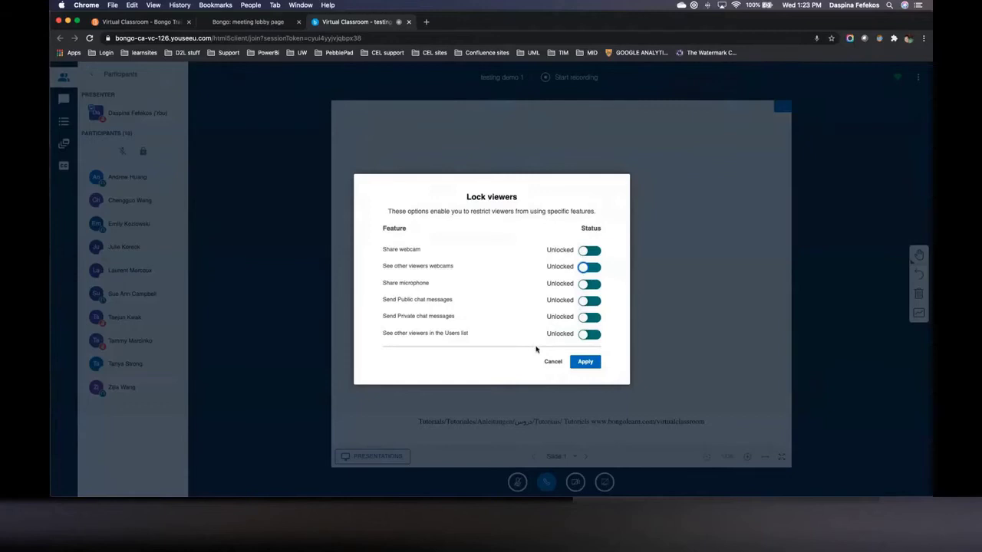
{"action": "left_click", "coordinate": [554, 363]}
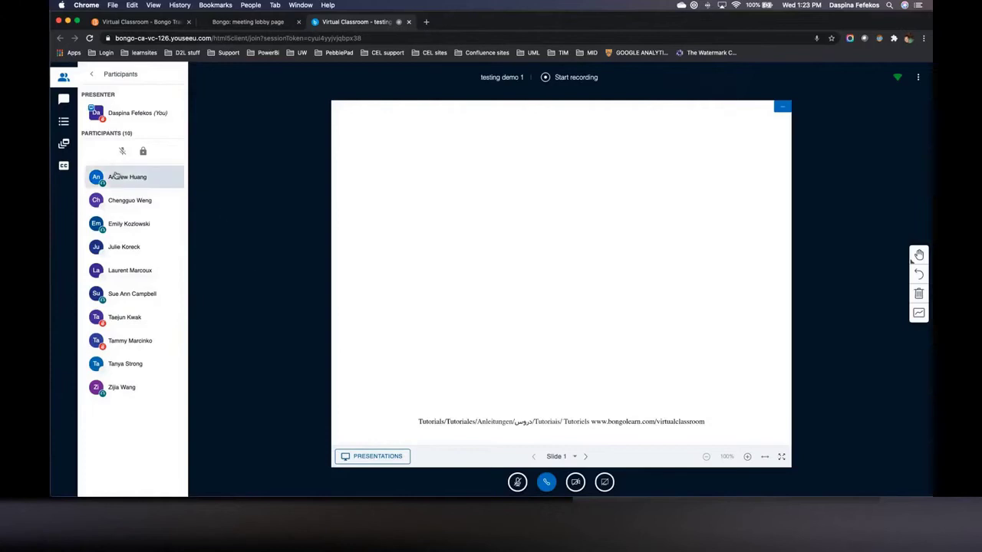
Step: Start a private chat with the second-to-last participant in the list and send the message "hi there"
{"action": "right_click", "coordinate": [138, 364]}
{"action": "left_click", "coordinate": [117, 365]}
{"action": "left_click", "coordinate": [150, 363]}
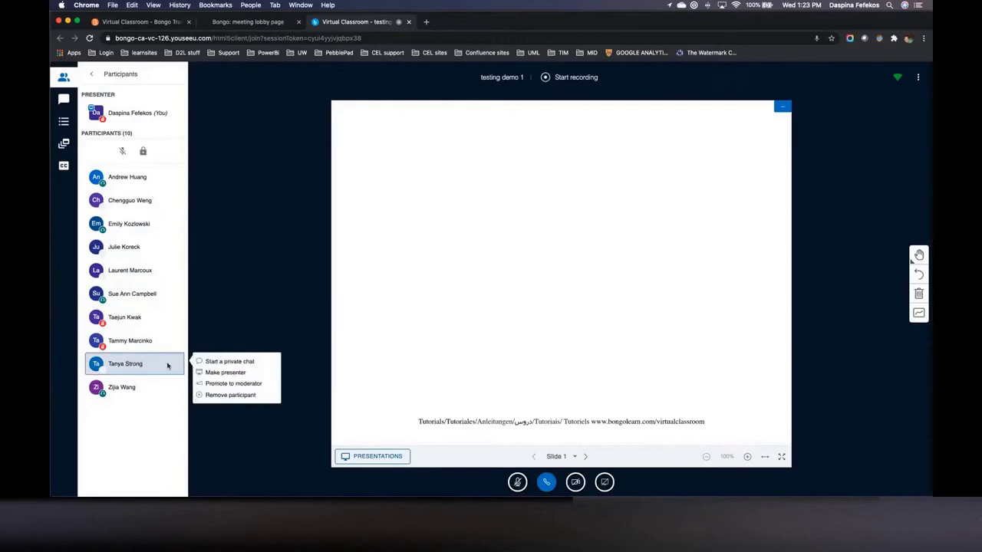
{"action": "left_click", "coordinate": [245, 366]}
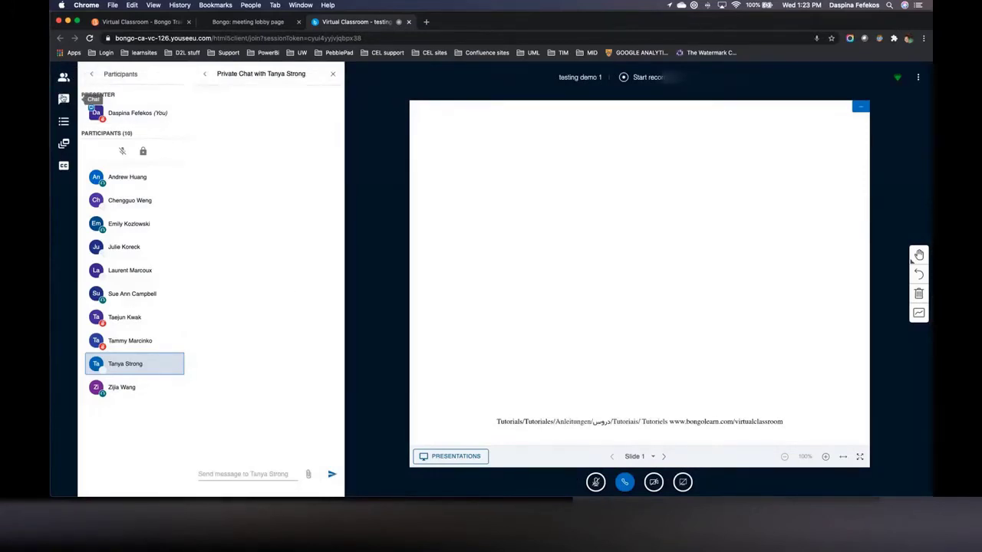
{"action": "left_click", "coordinate": [248, 473]}
{"action": "type", "text": "hi ther"}
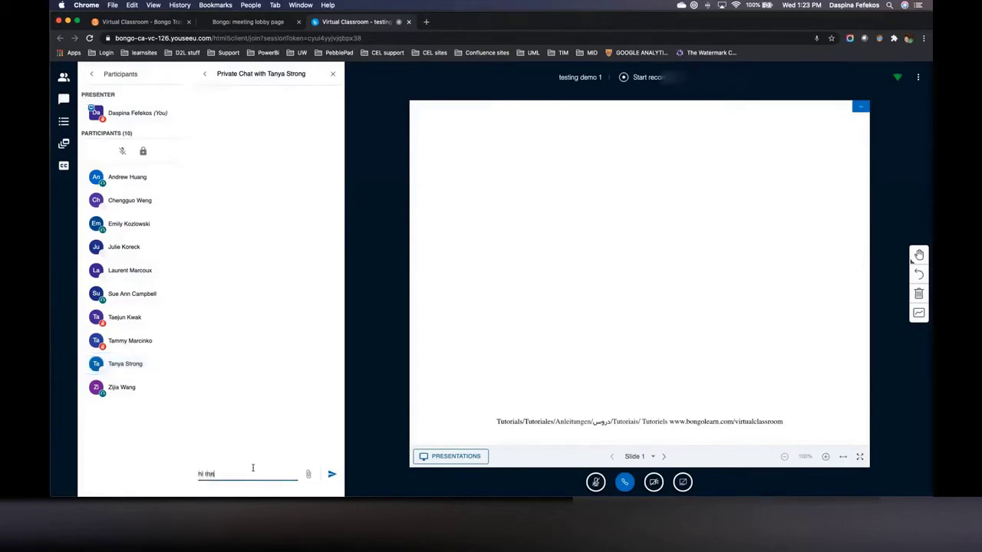
{"action": "type", "text": "e"}
{"action": "key", "text": "Return"}
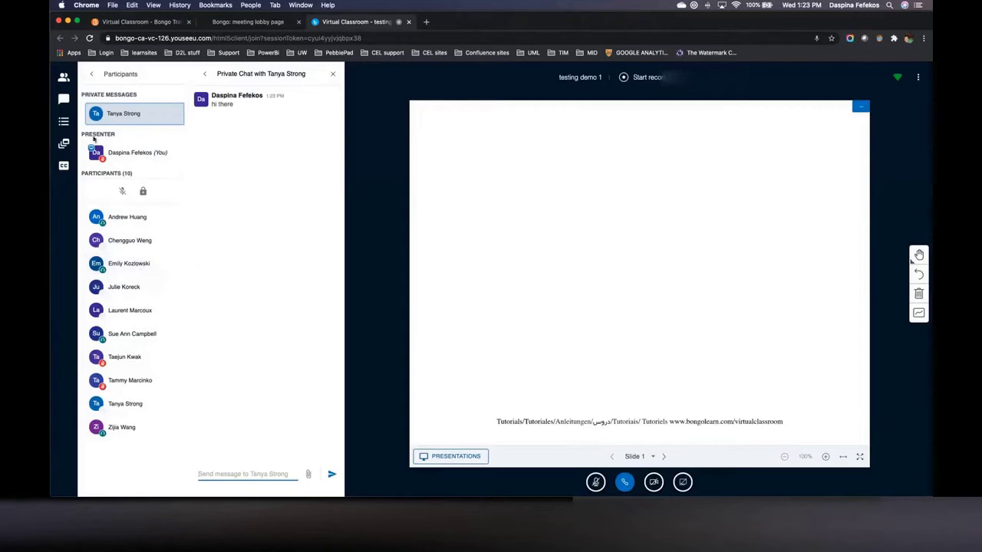
Step: View the public chat's welcome message and return to the participants list
{"action": "left_click", "coordinate": [65, 100]}
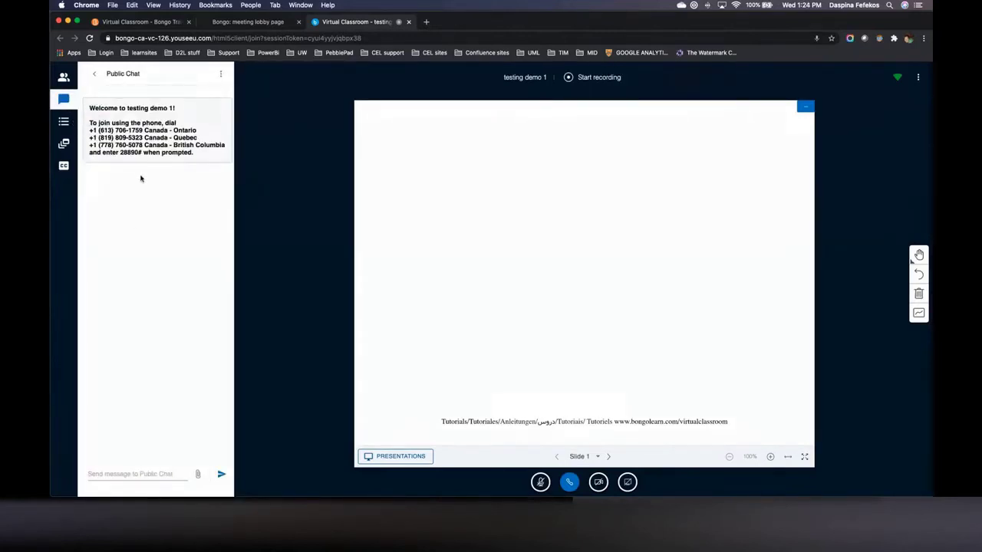
{"action": "left_click", "coordinate": [64, 79]}
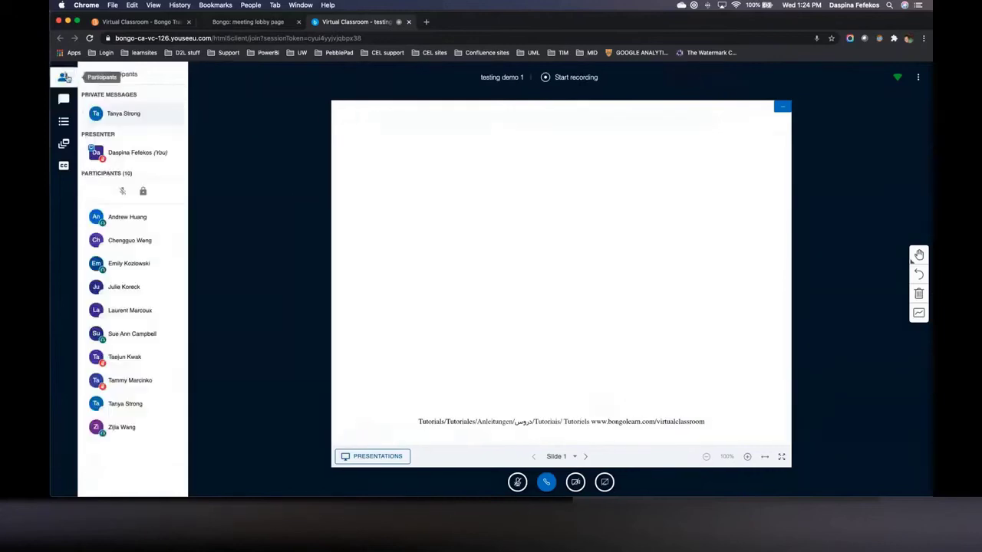
Step: View the open private conversation and the public chat
{"action": "left_click", "coordinate": [136, 114]}
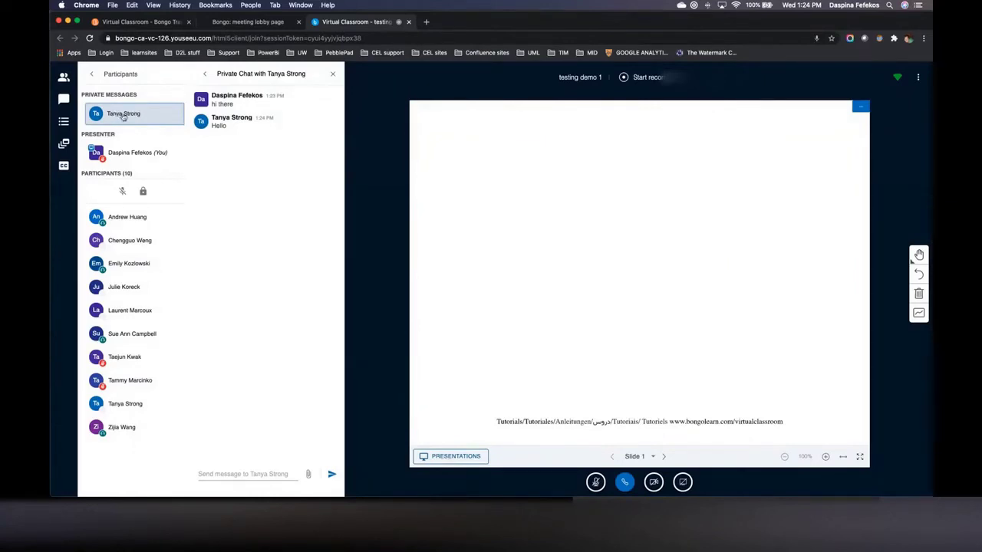
{"action": "left_click", "coordinate": [64, 101]}
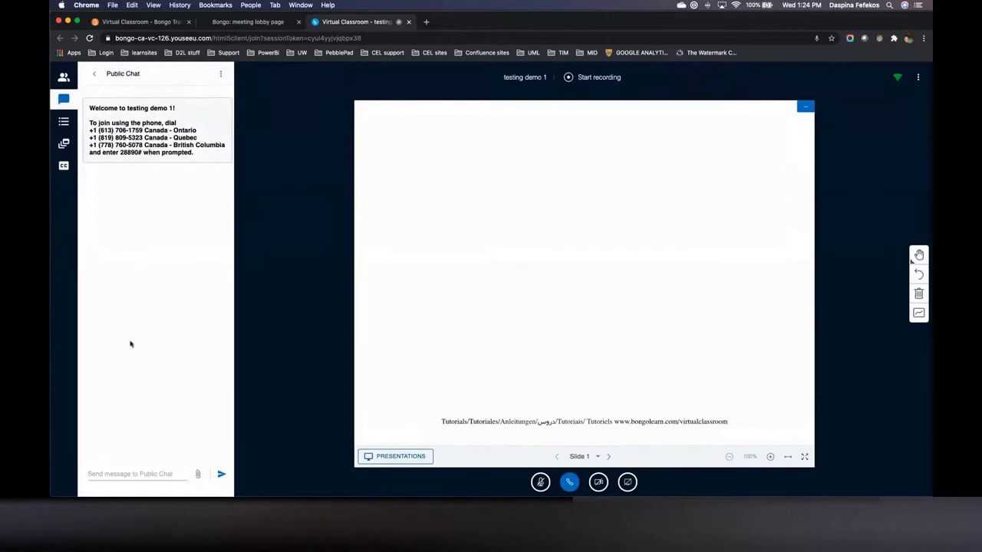
Step: Run an A / B / C / D / E poll, publish its results to the slide, and return to the polling options
{"action": "left_click", "coordinate": [65, 124]}
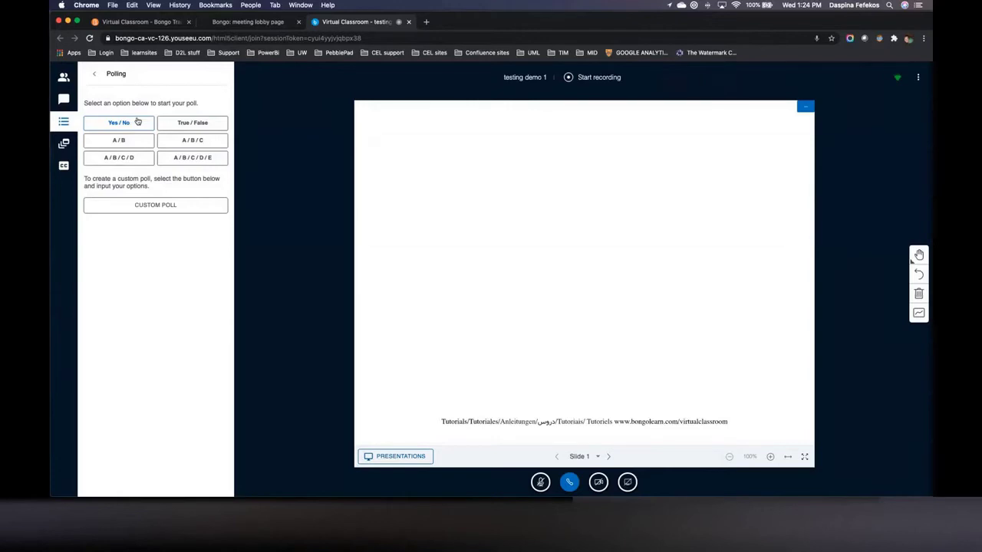
{"action": "left_click", "coordinate": [184, 157]}
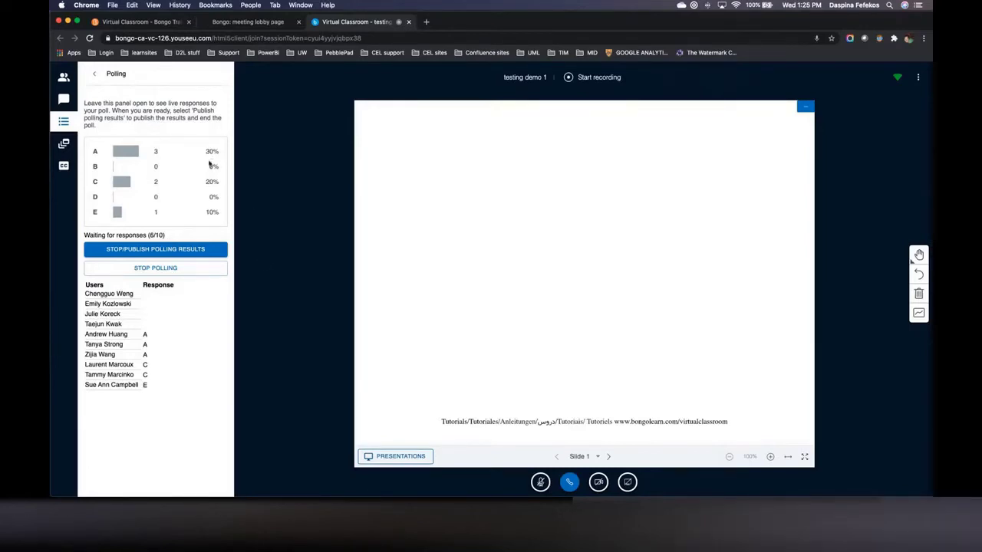
{"action": "left_click", "coordinate": [172, 253]}
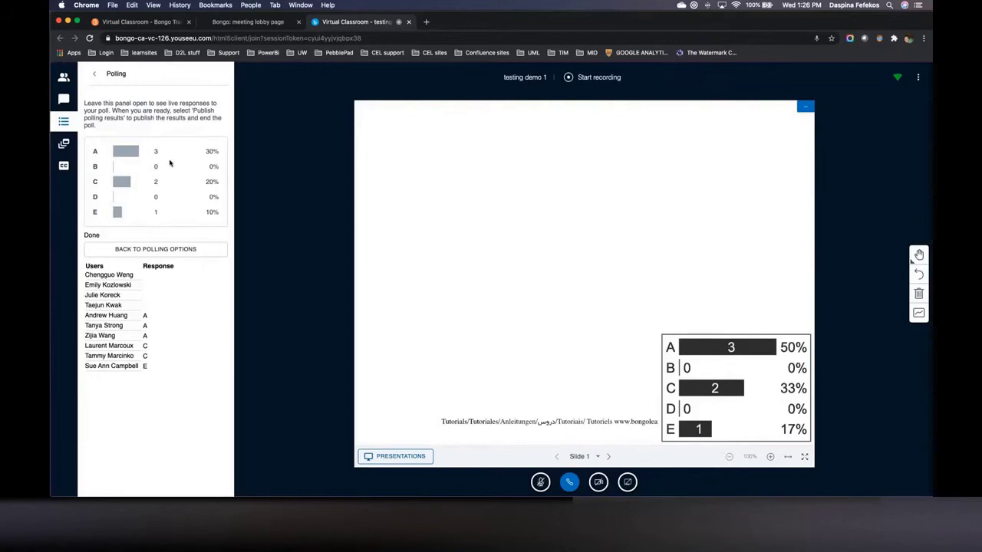
{"action": "left_click", "coordinate": [127, 248]}
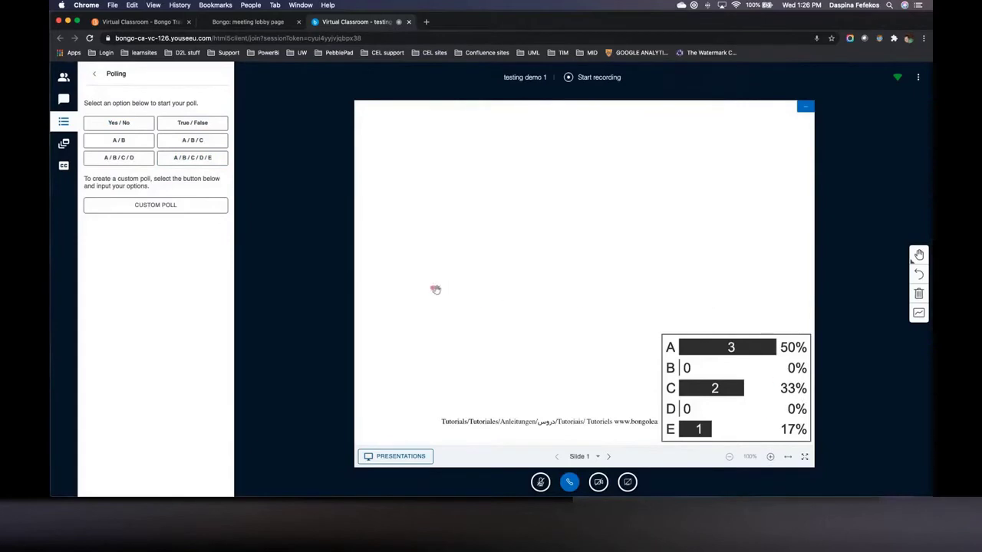
Step: Set up new breakout rooms with 4 rooms and a duration of 10 minutes
{"action": "left_click", "coordinate": [65, 144]}
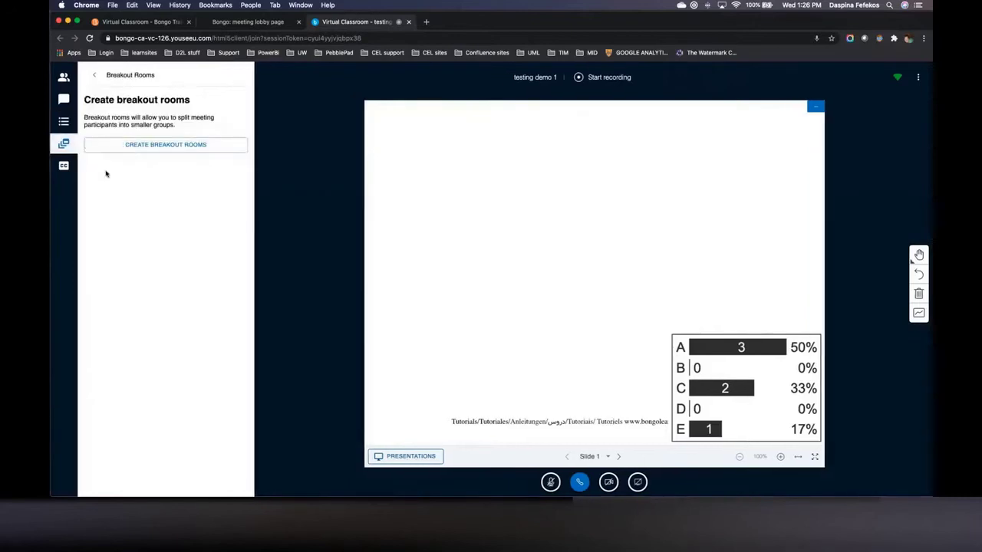
{"action": "left_click", "coordinate": [139, 151]}
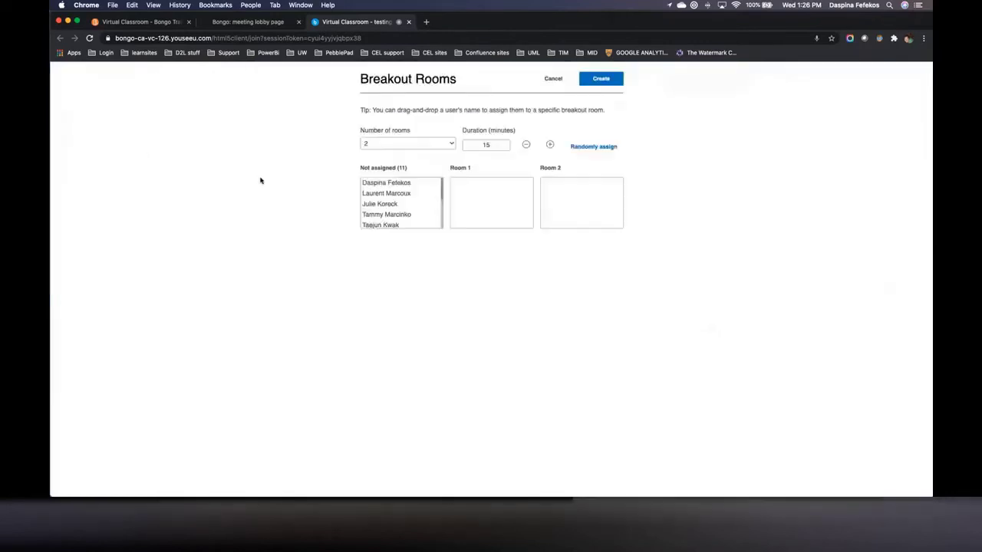
{"action": "left_click", "coordinate": [440, 143]}
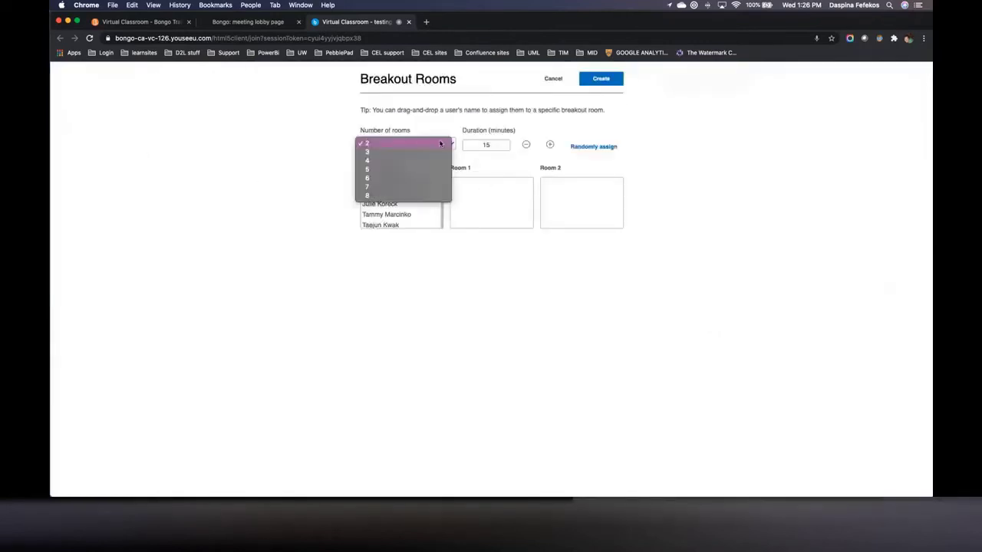
{"action": "left_click", "coordinate": [417, 162]}
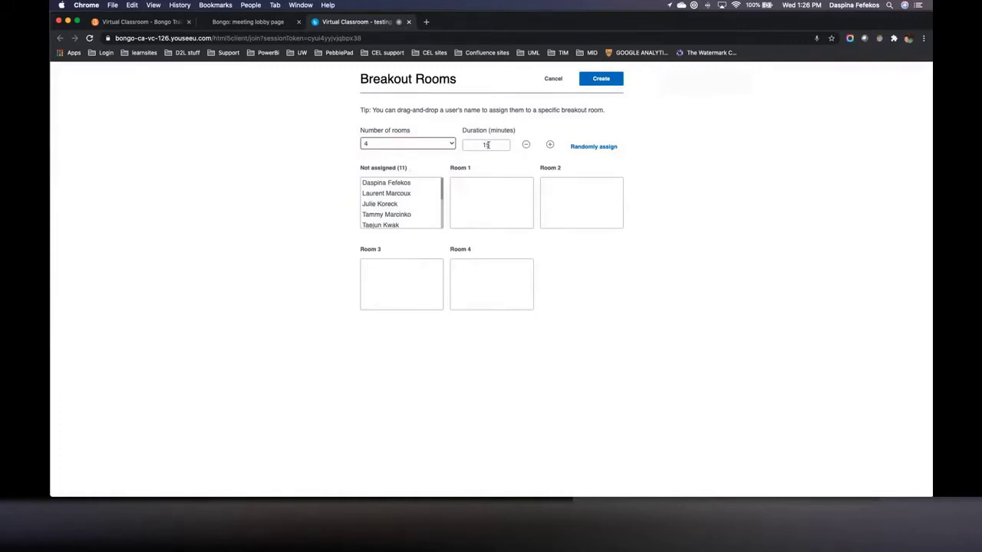
{"action": "left_click", "coordinate": [526, 145]}
{"action": "left_click", "coordinate": [526, 145]}
{"action": "left_click", "coordinate": [525, 145]}
{"action": "left_click", "coordinate": [525, 145]}
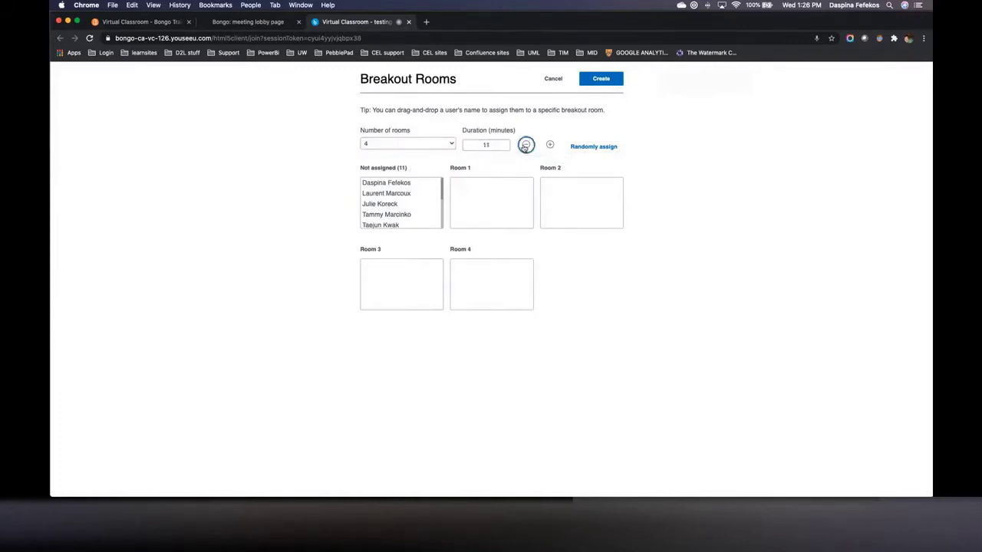
{"action": "left_click", "coordinate": [550, 145]}
Step: Manually assign two participants to Room 1 and one participant to Room 2
{"action": "left_click_drag", "start_coordinate": [379, 198], "coordinate": [469, 201]}
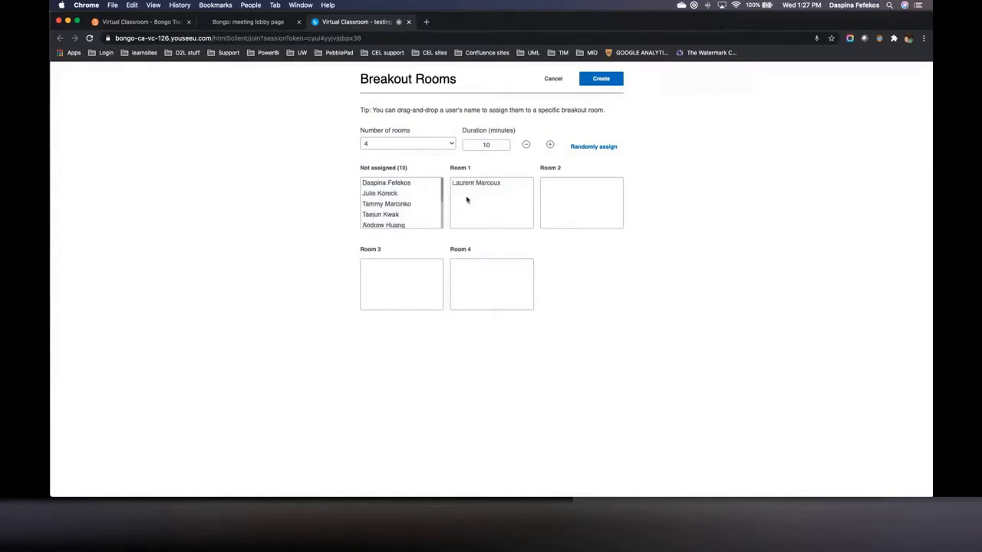
{"action": "left_click_drag", "start_coordinate": [386, 204], "coordinate": [548, 195]}
{"action": "left_click_drag", "start_coordinate": [390, 205], "coordinate": [497, 208]}
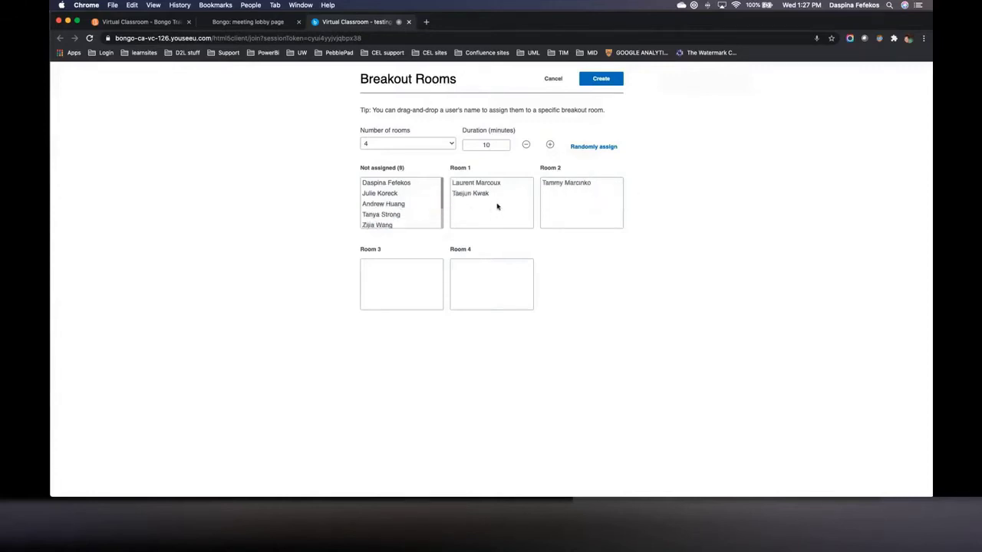
Step: Randomly assign the participants across the four rooms and create the breakout rooms
{"action": "left_click", "coordinate": [595, 147]}
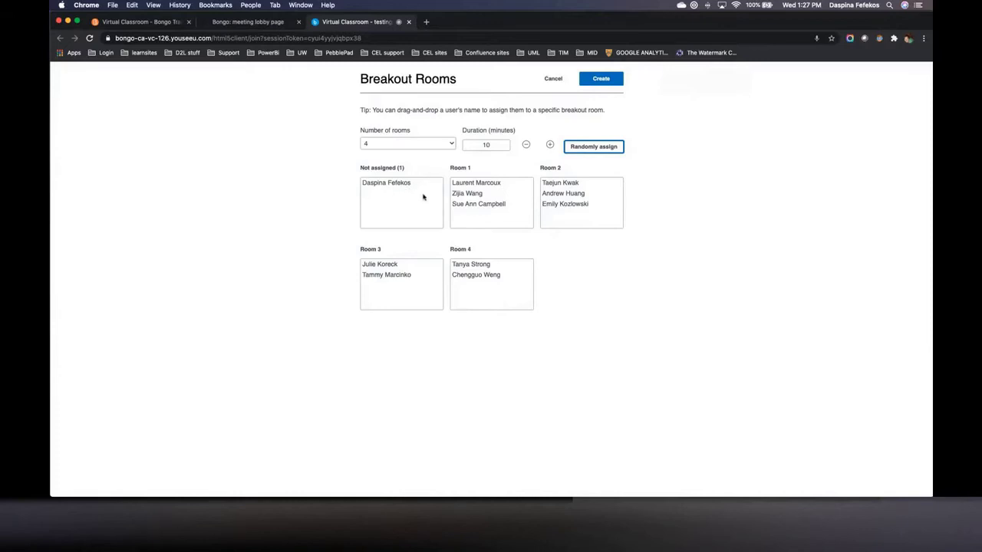
{"action": "left_click", "coordinate": [598, 82]}
{"action": "left_click", "coordinate": [598, 80]}
{"action": "left_click", "coordinate": [598, 80]}
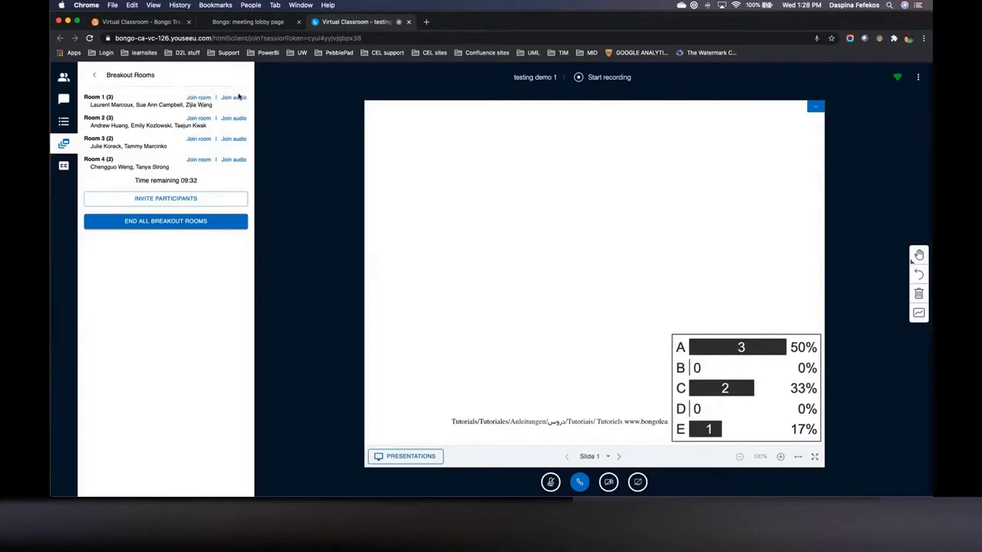
Step: Join the audio of Room 1 and return the audio to the main meeting
{"action": "left_click", "coordinate": [237, 97]}
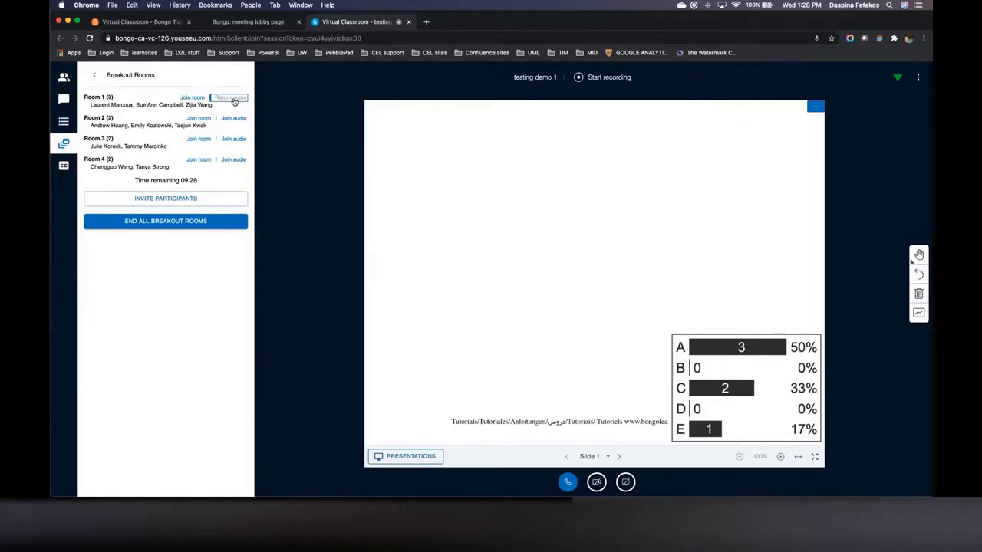
{"action": "left_click", "coordinate": [231, 99]}
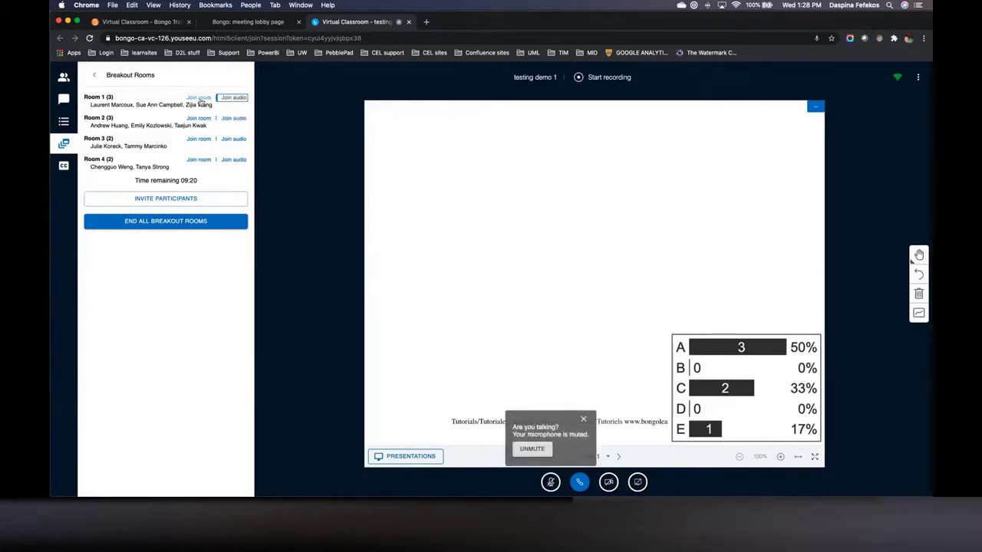
Step: Enter breakout Room 1 with listen-only audio and view its title, participants and public chat
{"action": "left_click", "coordinate": [199, 98]}
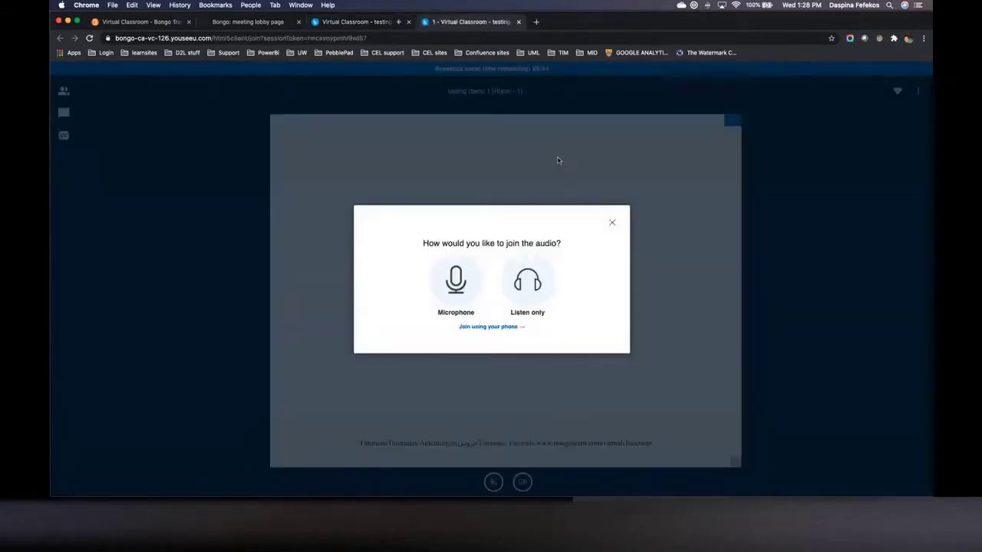
{"action": "left_click", "coordinate": [534, 283]}
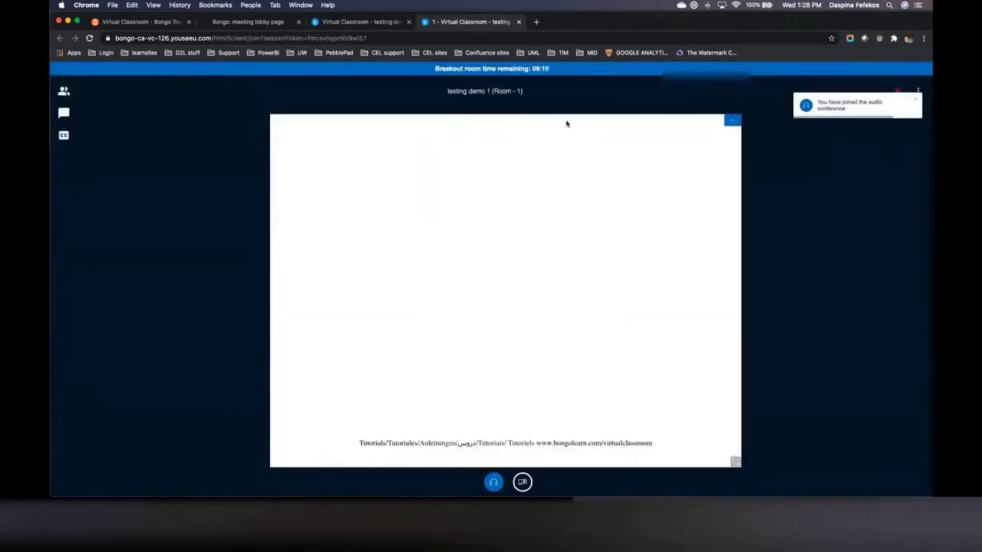
{"action": "left_click_drag", "start_coordinate": [447, 93], "coordinate": [523, 93]}
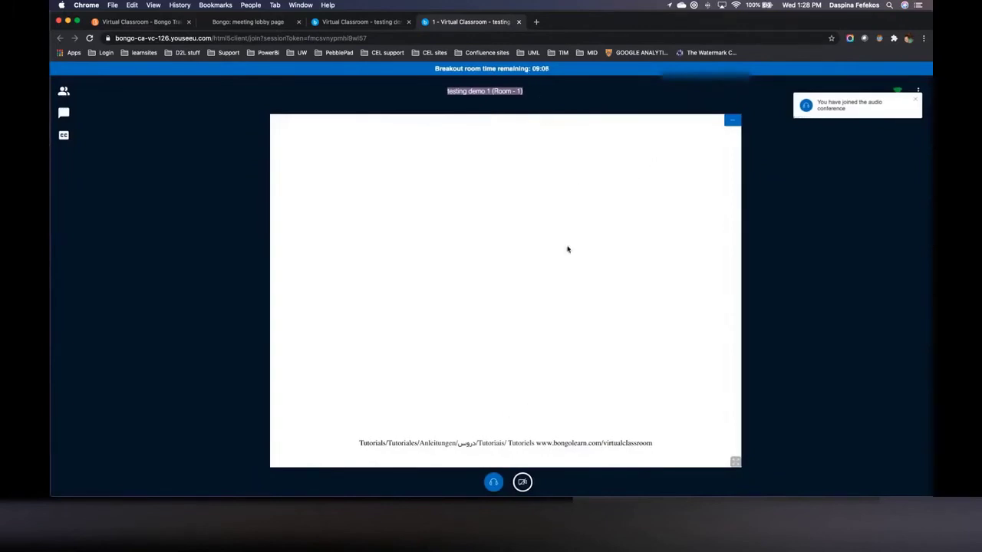
{"action": "left_click", "coordinate": [64, 91]}
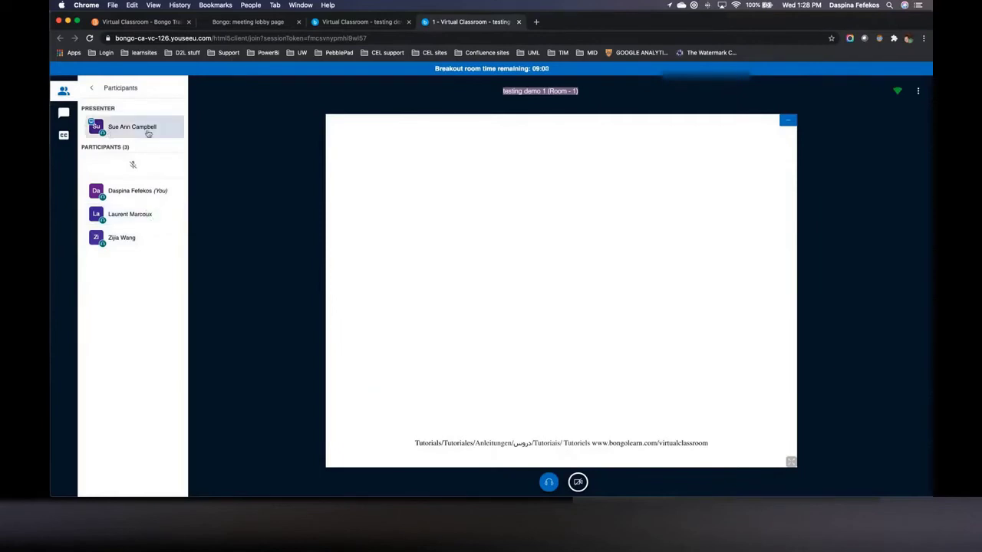
{"action": "left_click", "coordinate": [65, 114]}
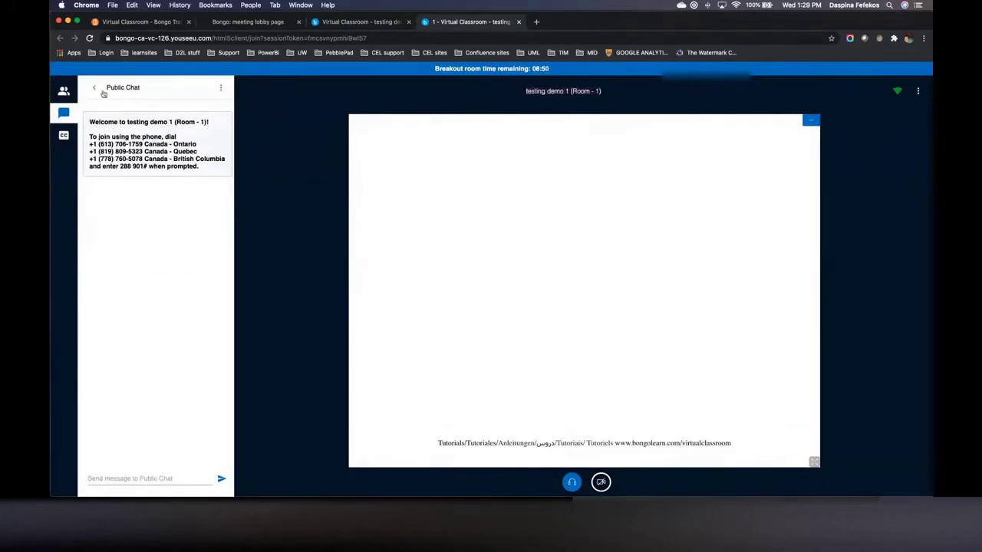
{"action": "left_click", "coordinate": [103, 91]}
Step: Leave breakout Room 1 and return to the main classroom, dismissing the audio choice
{"action": "left_click", "coordinate": [371, 23]}
{"action": "left_click", "coordinate": [461, 23]}
{"action": "left_click", "coordinate": [518, 21]}
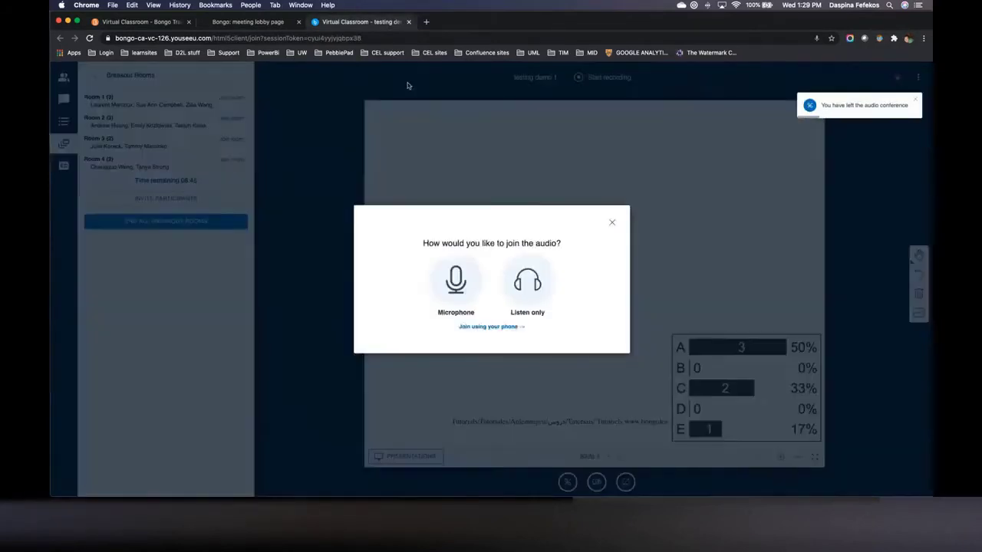
{"action": "left_click", "coordinate": [407, 83]}
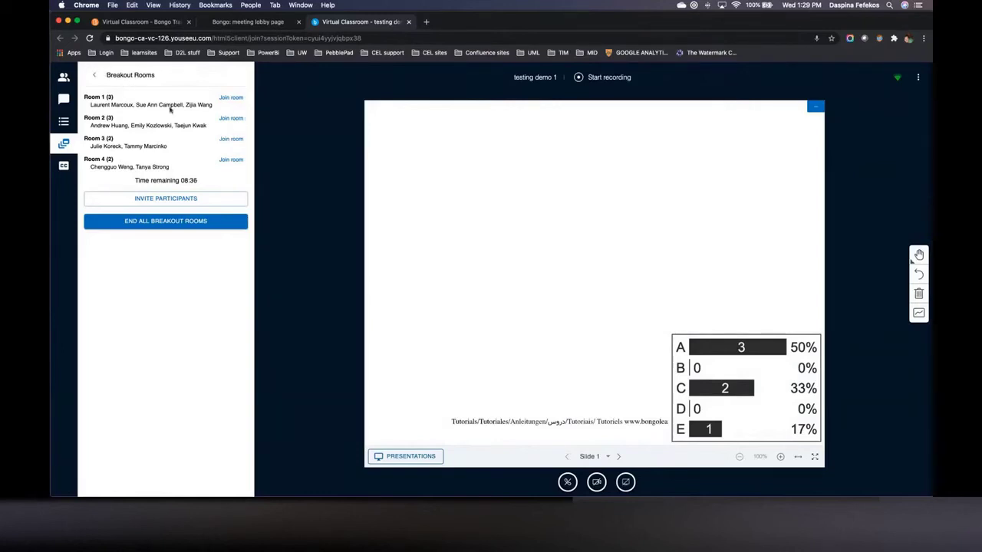
{"action": "left_click", "coordinate": [108, 75]}
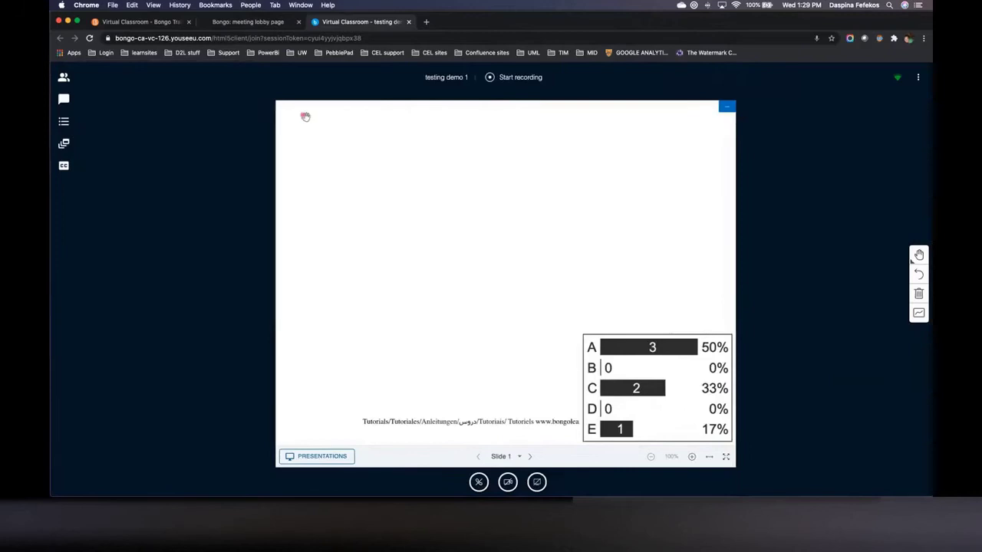
{"action": "left_click", "coordinate": [479, 482]}
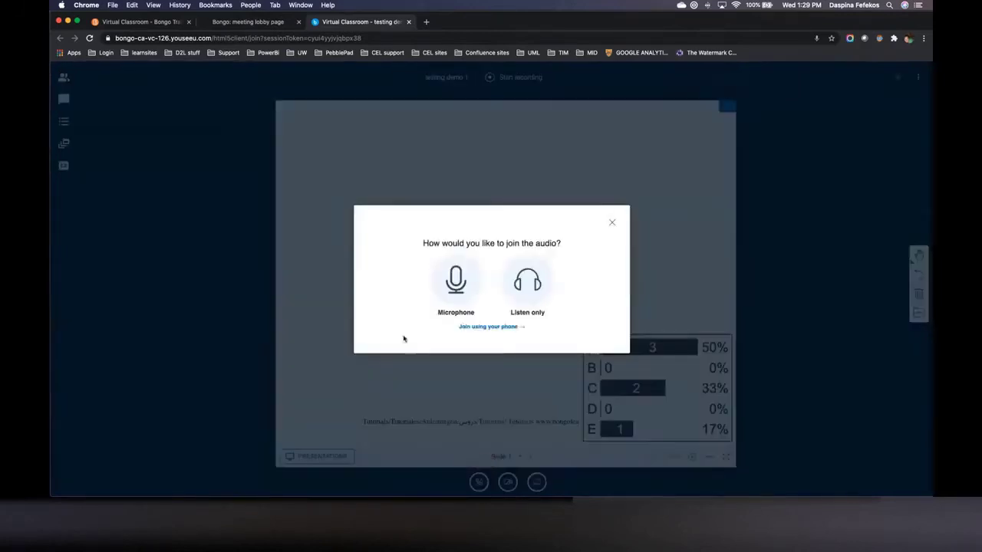
{"action": "left_click", "coordinate": [536, 286]}
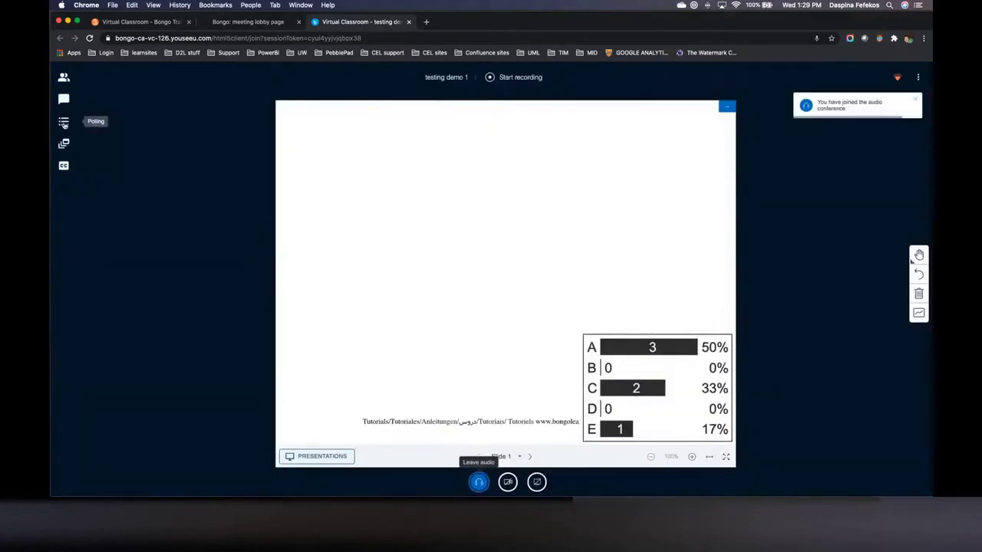
{"action": "left_click", "coordinate": [64, 142]}
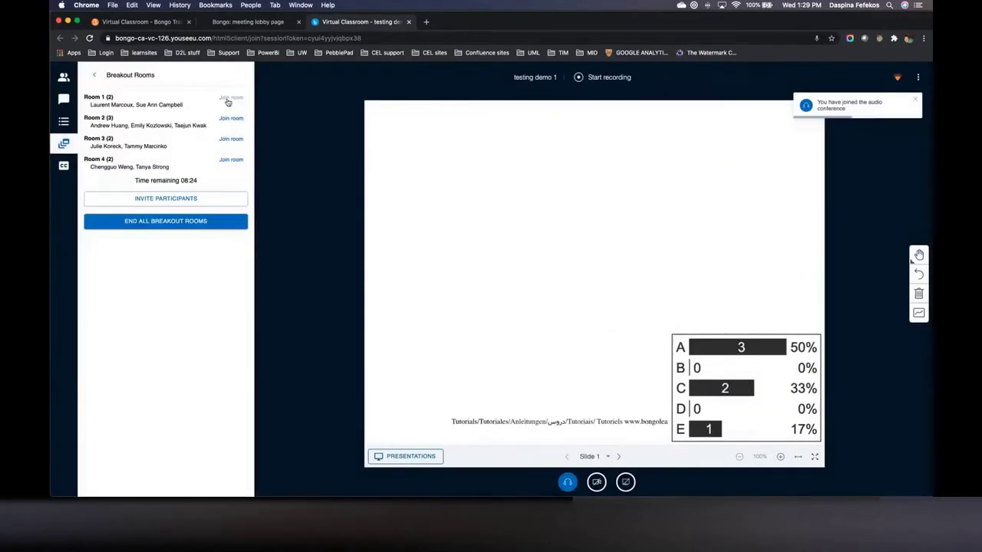
{"action": "left_click", "coordinate": [568, 483]}
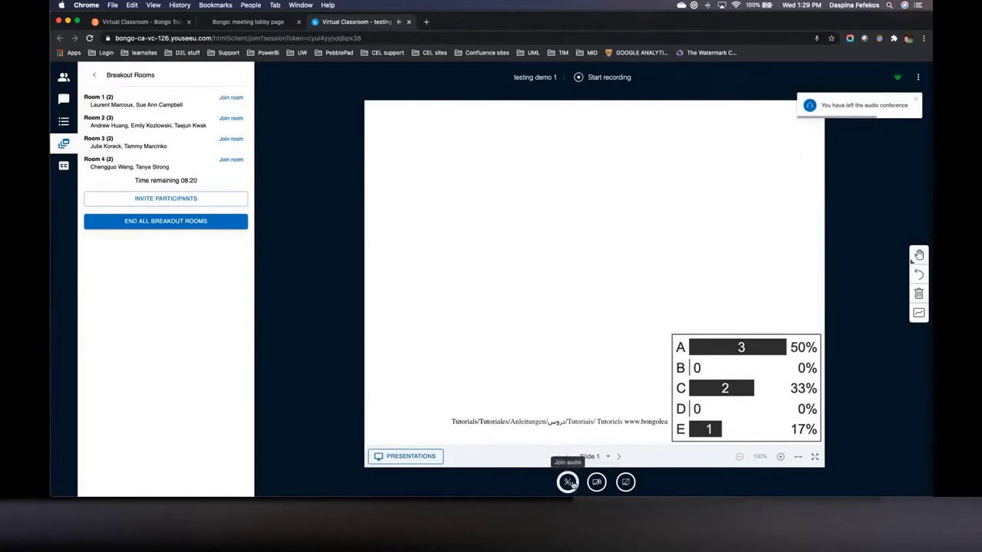
Step: Join the main meeting's audio with the microphone and complete the echo test
{"action": "left_click", "coordinate": [569, 481]}
{"action": "left_click", "coordinate": [456, 280]}
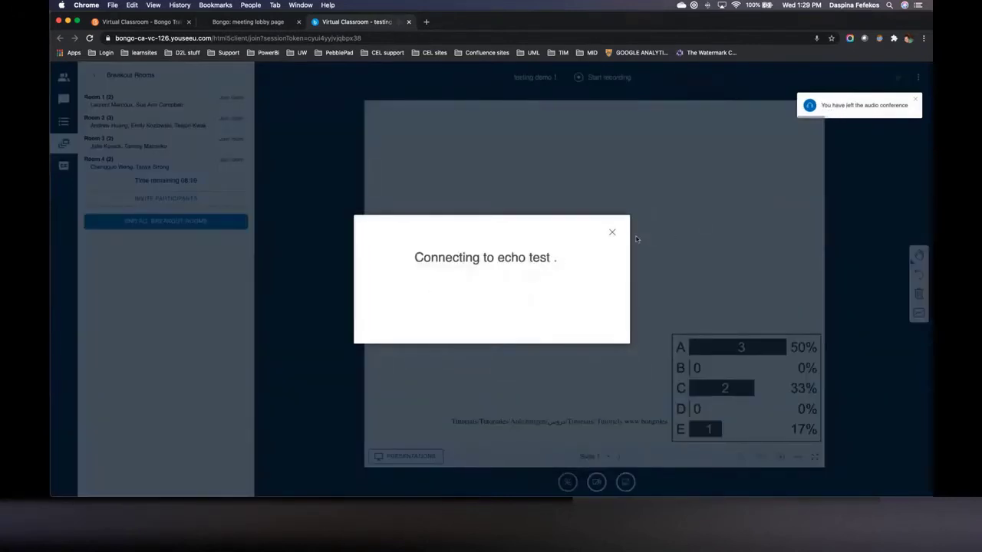
{"action": "left_click", "coordinate": [457, 287]}
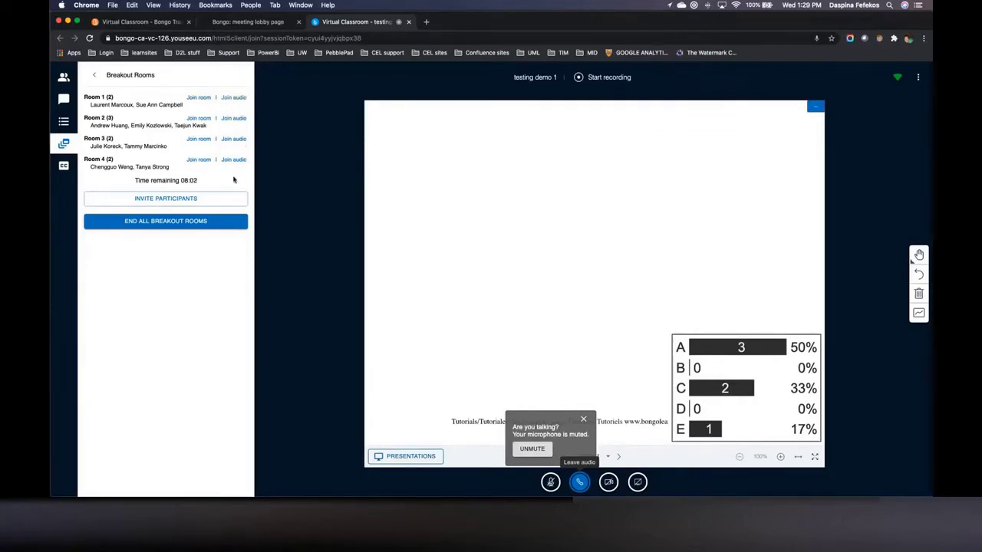
Step: Invite the unassigned participants other than yourself to breakout rooms, sending the last-listed one to Room 1 and the other to Room 4
{"action": "left_click", "coordinate": [169, 201]}
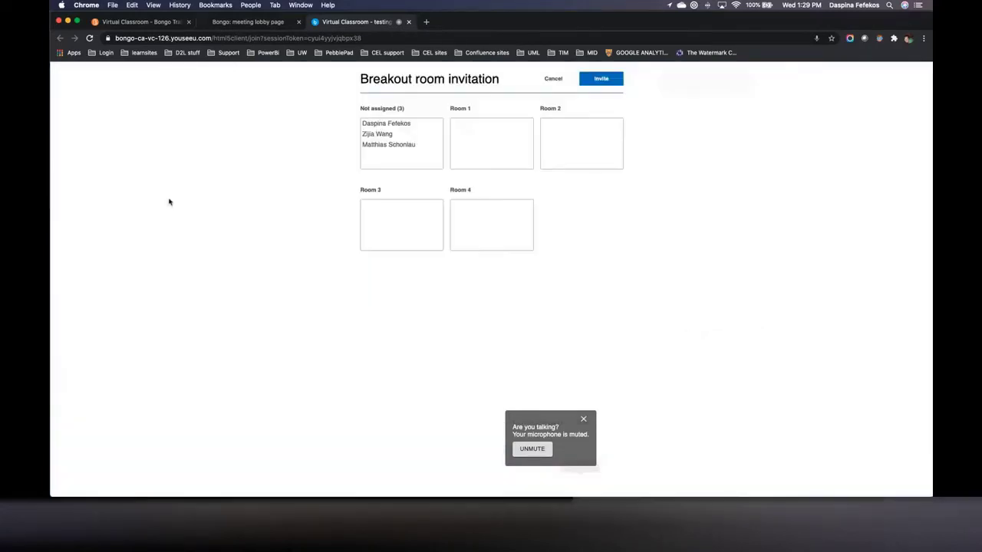
{"action": "left_click_drag", "start_coordinate": [399, 145], "coordinate": [480, 138]}
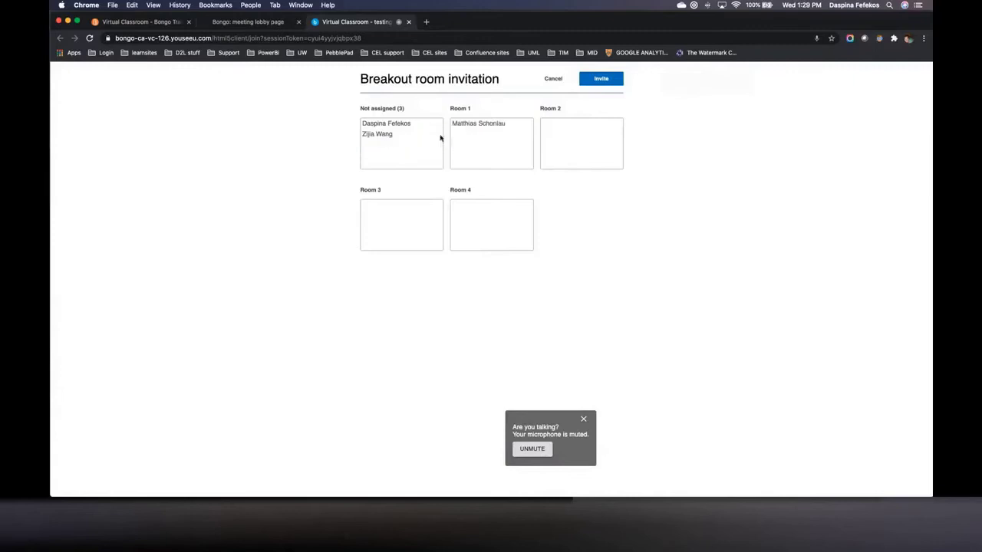
{"action": "left_click_drag", "start_coordinate": [376, 136], "coordinate": [483, 222]}
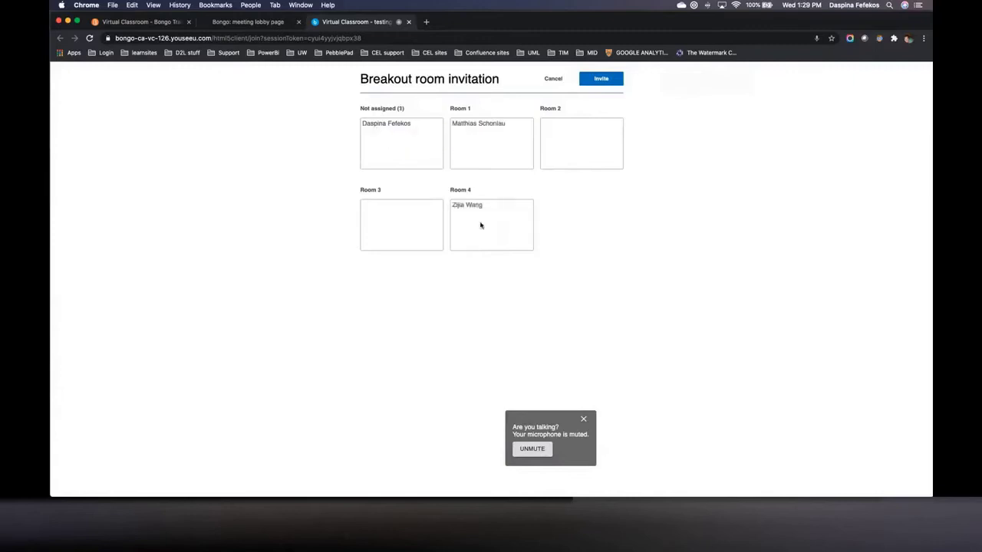
{"action": "left_click", "coordinate": [601, 79]}
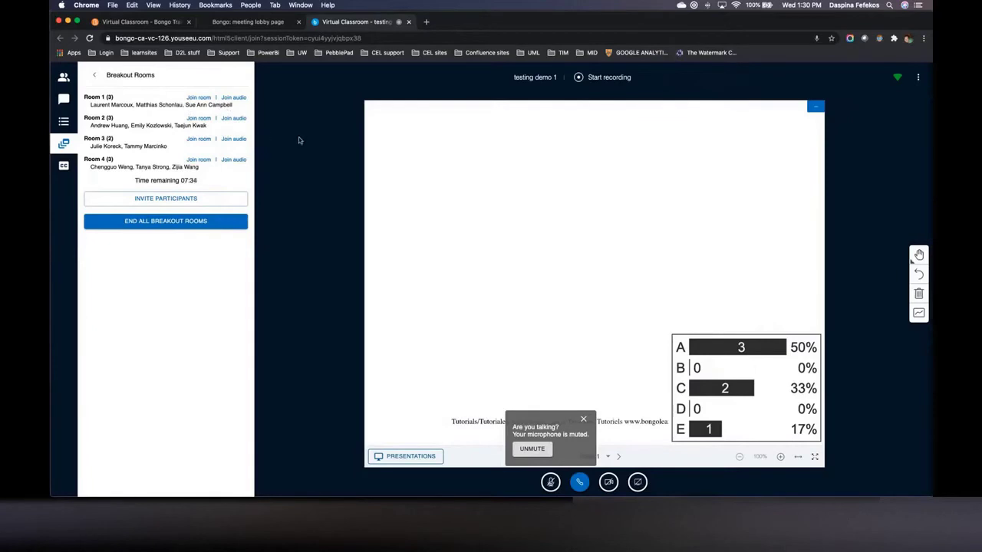
Step: Dismiss the muted-microphone and audio reconnection notices, and start the meeting recording and pause it
{"action": "left_click", "coordinate": [583, 419]}
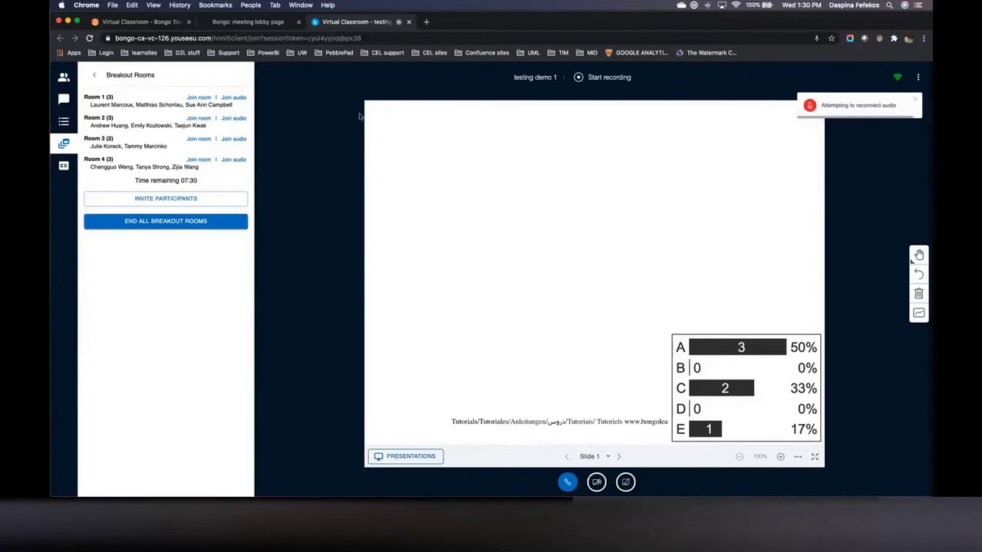
{"action": "left_click", "coordinate": [915, 100]}
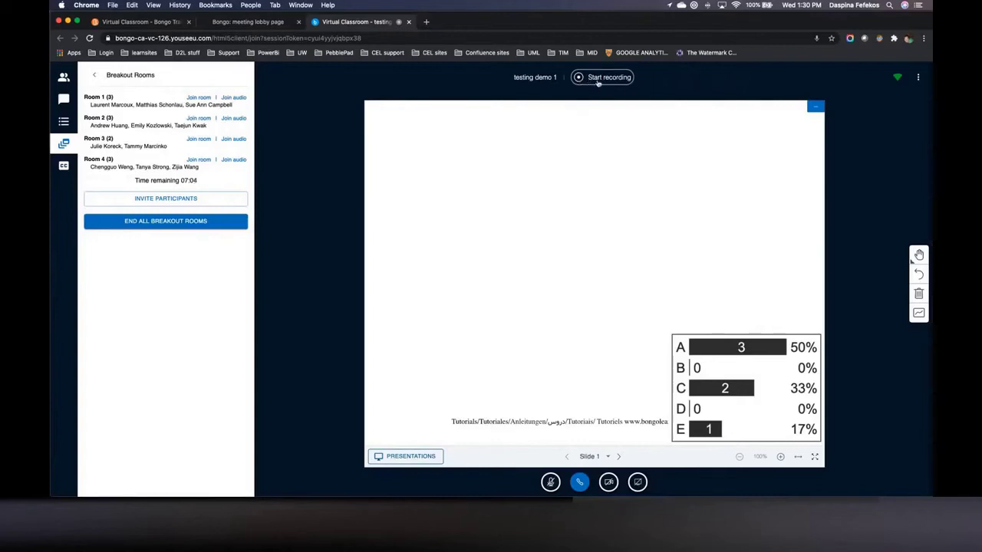
{"action": "left_click", "coordinate": [599, 79]}
{"action": "left_click", "coordinate": [509, 308]}
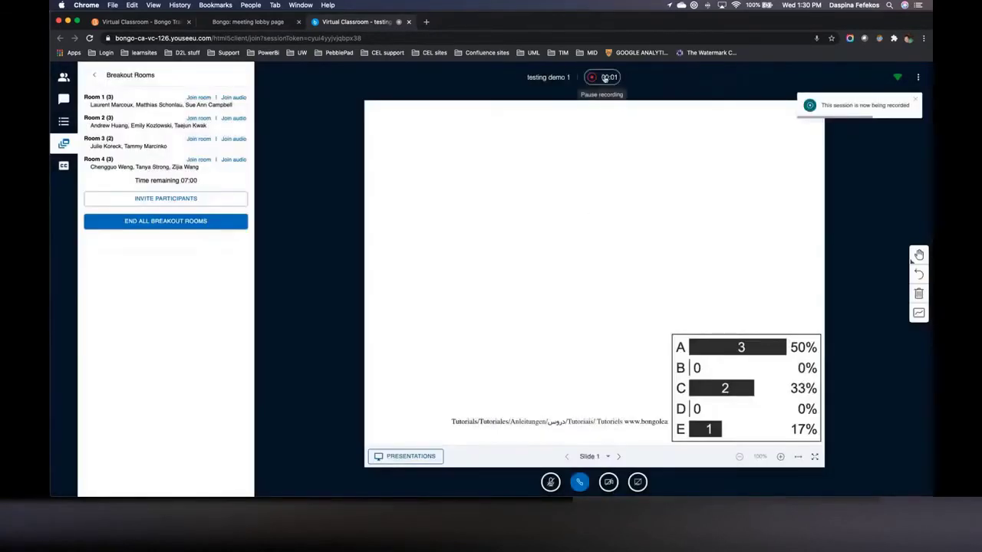
{"action": "left_click", "coordinate": [604, 79]}
{"action": "left_click", "coordinate": [500, 310]}
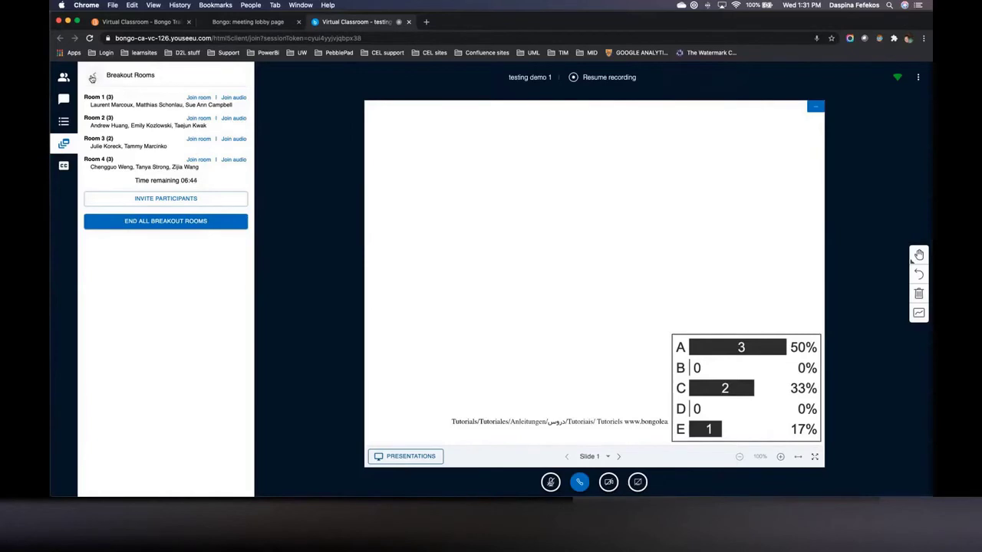
Step: End all breakout rooms and show the main meeting's participants list
{"action": "left_click", "coordinate": [194, 228]}
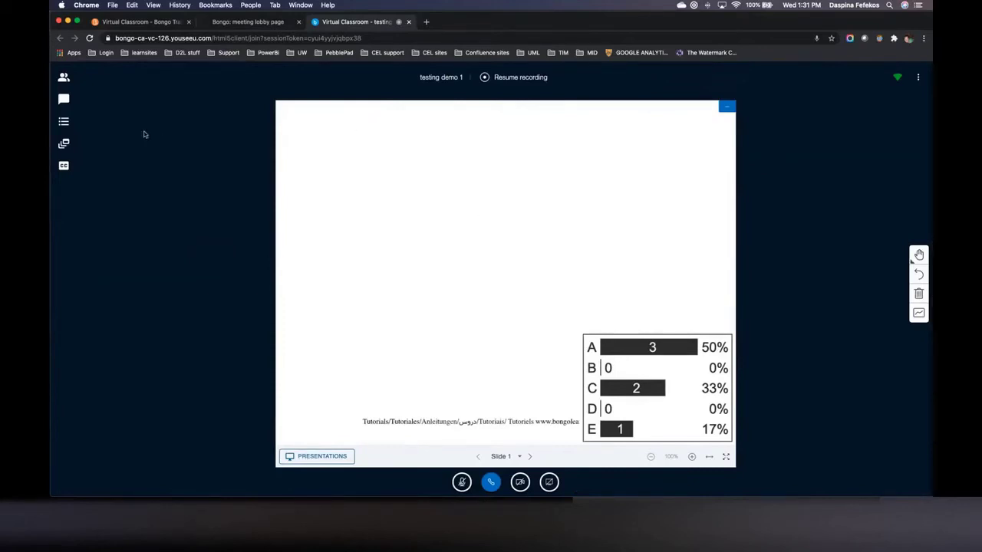
{"action": "left_click", "coordinate": [63, 77]}
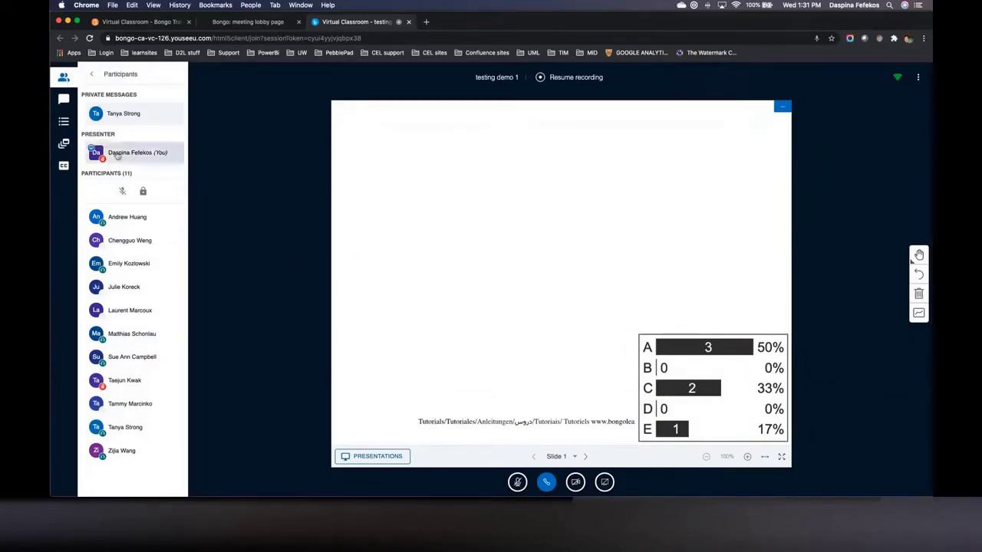
Step: Enable closed captioning for the meeting and reopen the empty caption-writing area
{"action": "left_click", "coordinate": [72, 168]}
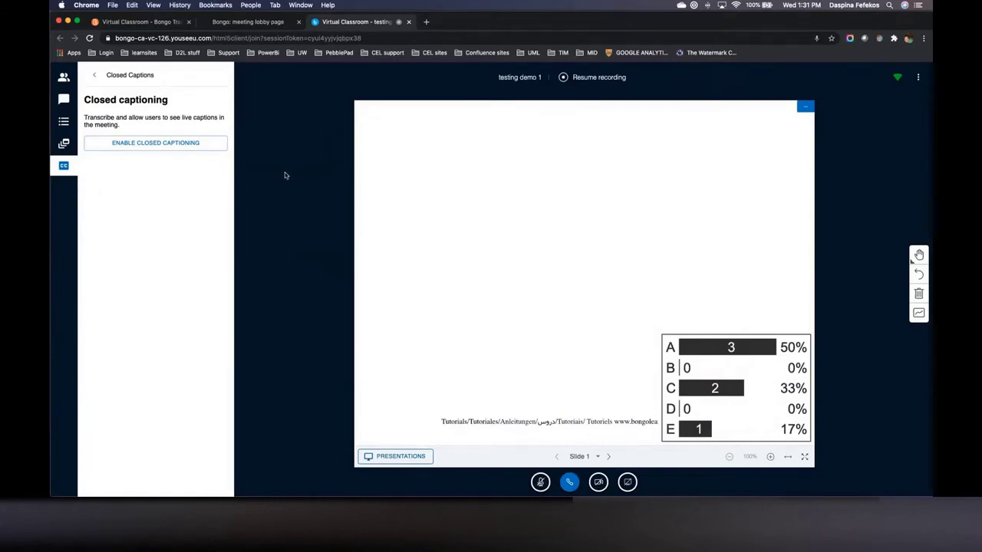
{"action": "left_click", "coordinate": [135, 145]}
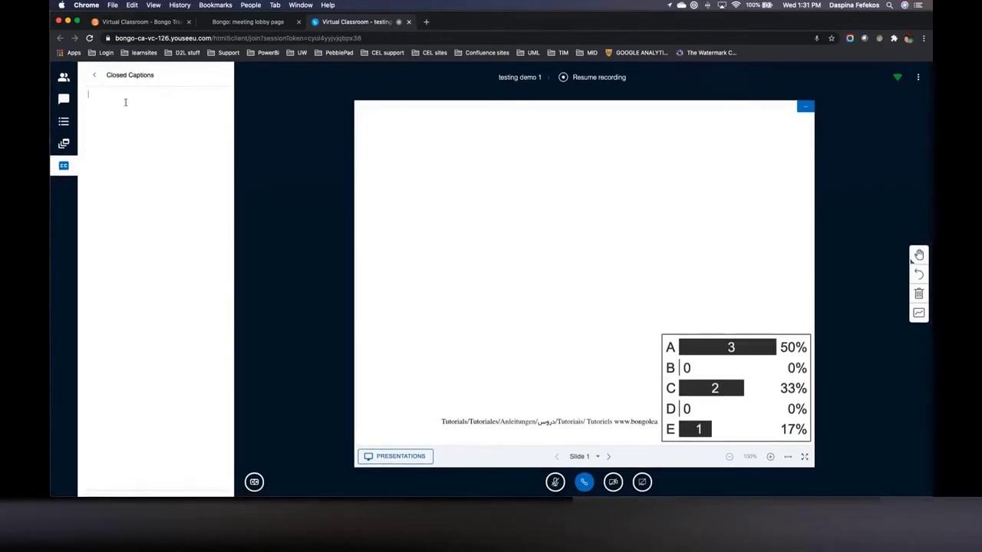
{"action": "left_click", "coordinate": [92, 75]}
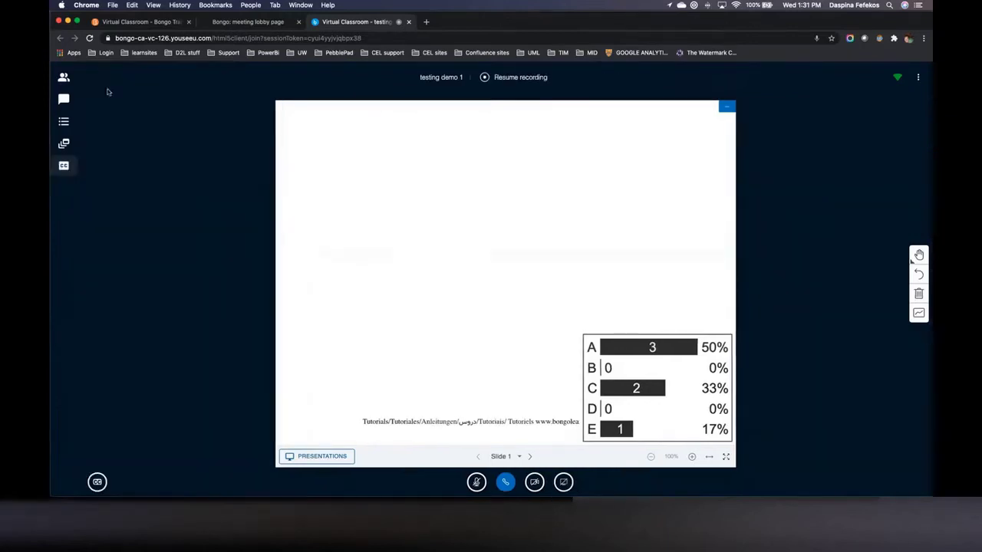
{"action": "left_click", "coordinate": [63, 166]}
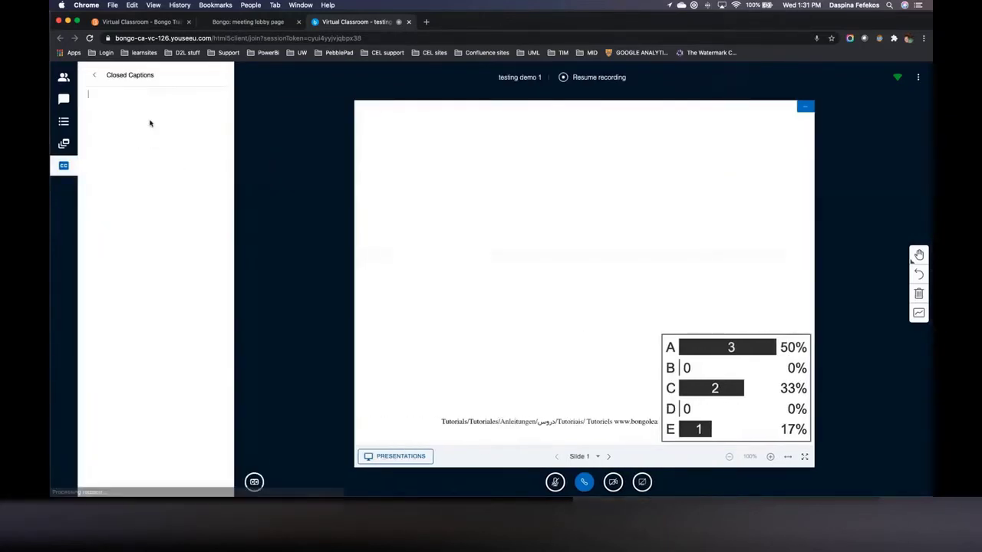
Step: Enter the sample caption lines "jdkljfd;ljkl;d", "kjldfs;kl;fjkl;", "jkld;asjkl;fsadjkl;jfkld" and "jkld;k;flsadjkl;d", leaving blank lines before the last two
{"action": "type", "text": "jdkljfd;ljkl;d "}
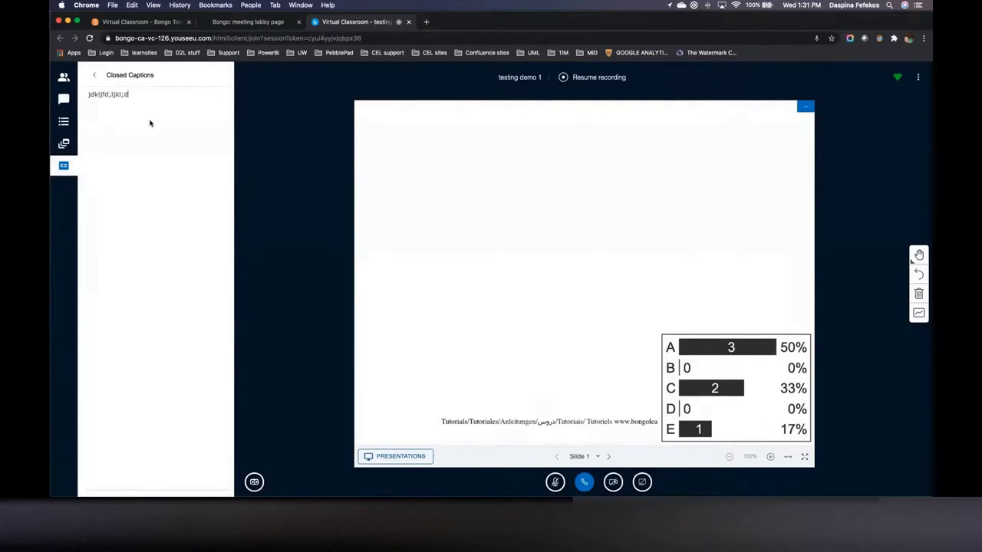
{"action": "type", "text": "kjldfs;ki;fjkl;"}
{"action": "key", "text": "Return"}
{"action": "key", "text": "Return"}
{"action": "type", "text": "jkld;asjkl;fsadjkl;jfkld"}
{"action": "key", "text": "Return"}
{"action": "type", "text": "jkld;k;flsadjkl;d"}
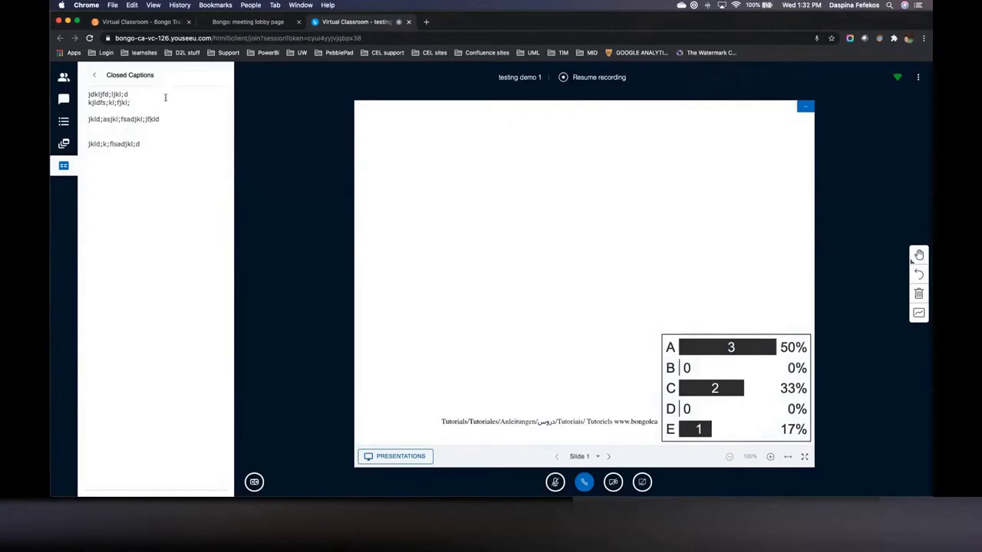
Step: Close and reopen the closed captions to check the entered text, and close them again
{"action": "left_click", "coordinate": [94, 75]}
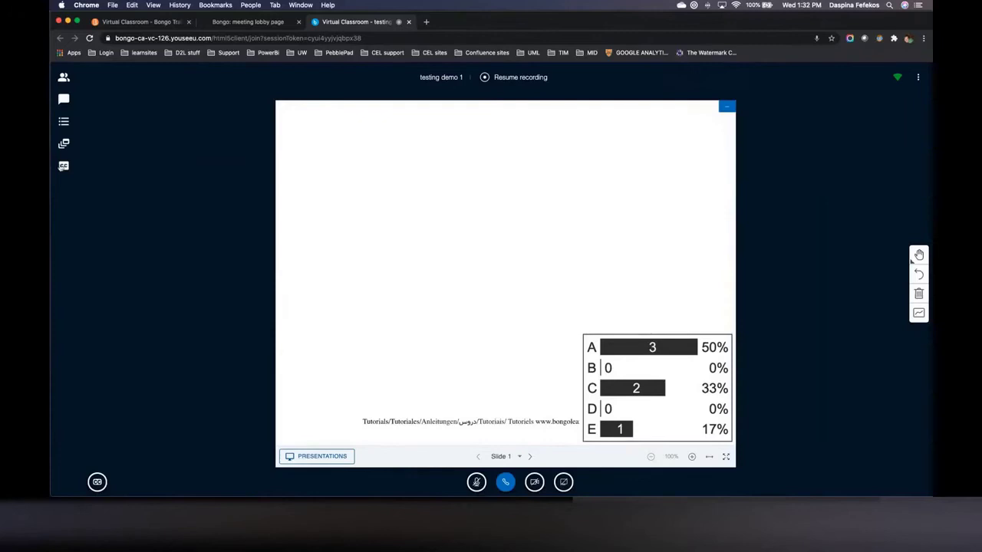
{"action": "left_click", "coordinate": [64, 166]}
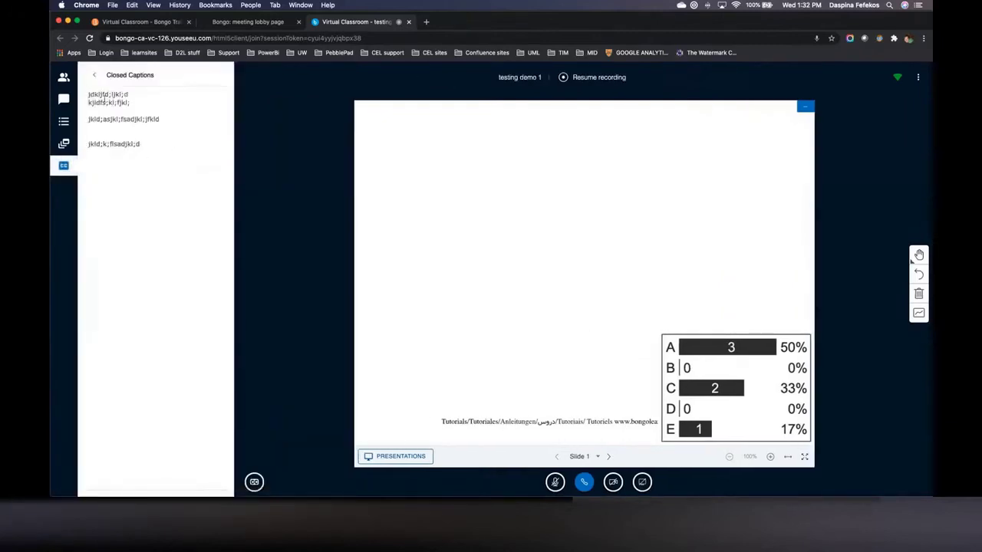
{"action": "left_click", "coordinate": [94, 76]}
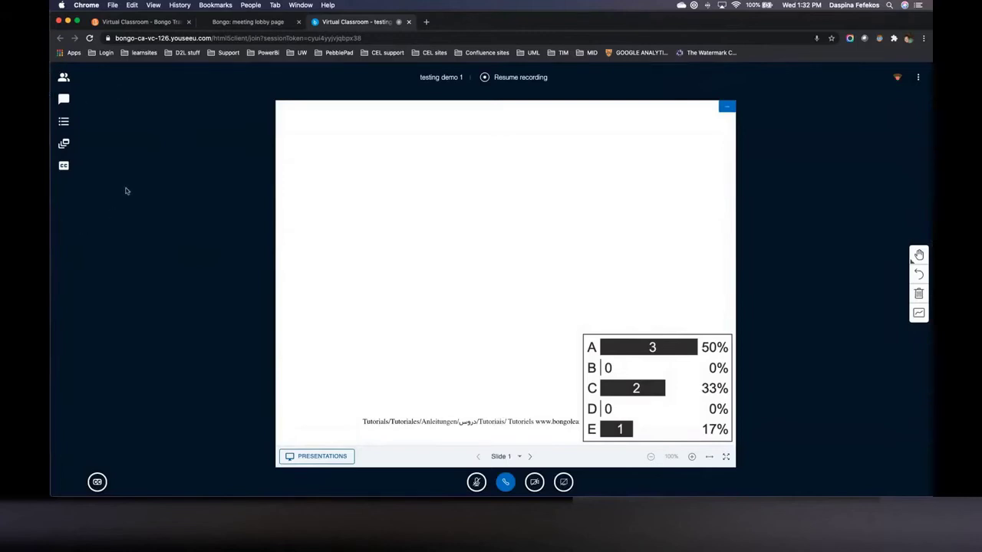
Step: Review the participants, public chat, polling and breakout rooms areas, ending on the participants list and hiding it
{"action": "left_click", "coordinate": [63, 77]}
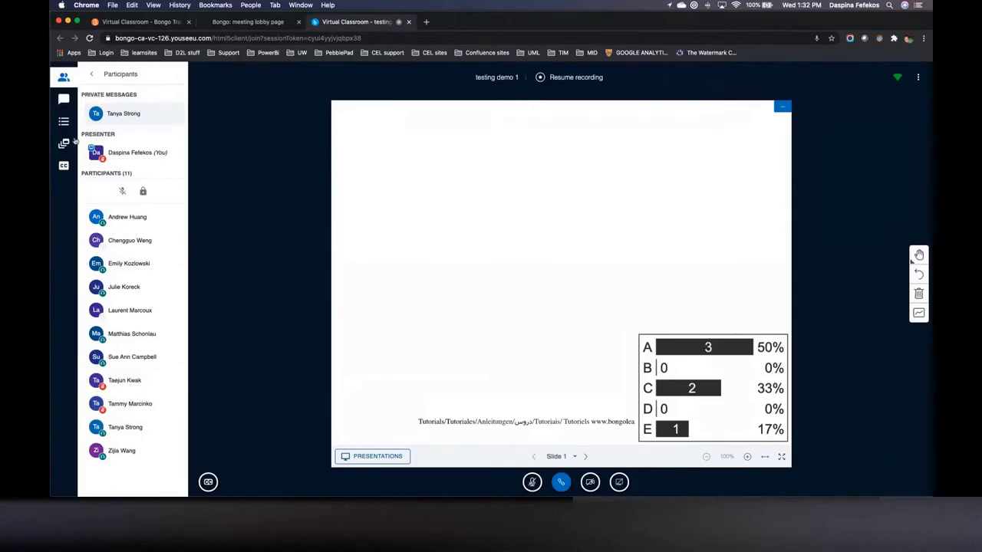
{"action": "left_click", "coordinate": [63, 99]}
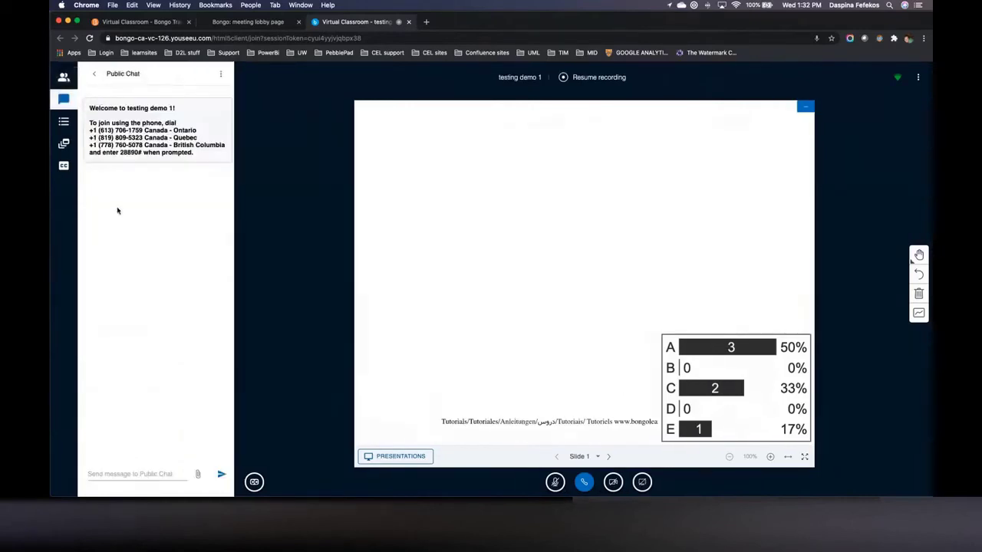
{"action": "left_click", "coordinate": [66, 124]}
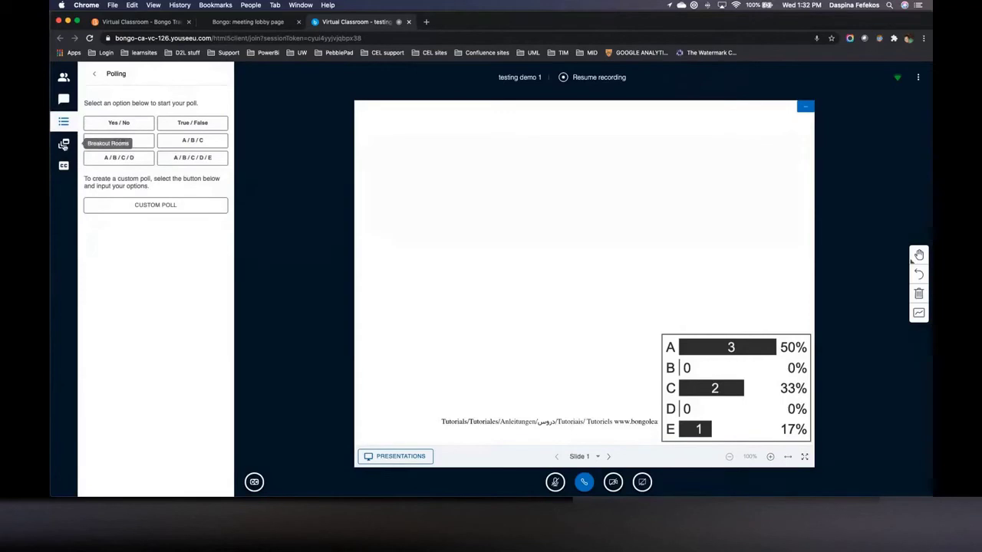
{"action": "left_click", "coordinate": [66, 146]}
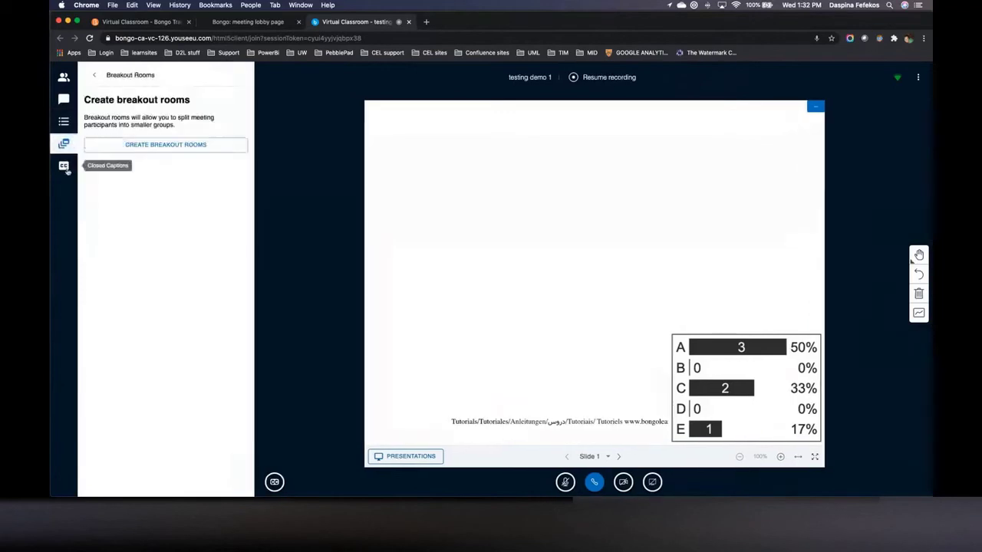
{"action": "left_click", "coordinate": [64, 80]}
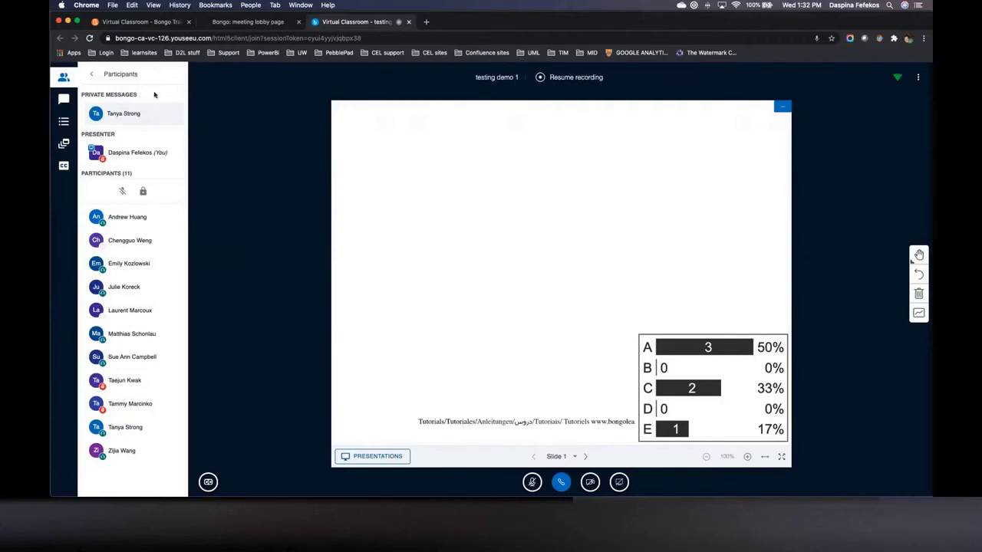
{"action": "left_click", "coordinate": [64, 79]}
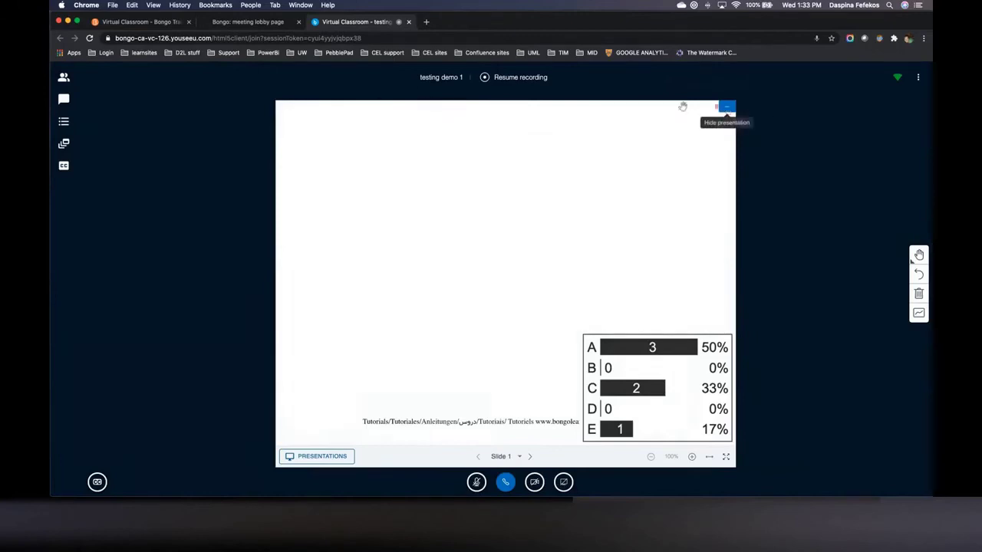
Step: Allow camera access and share the webcam using the built-in FaceTime HD Camera
{"action": "left_click", "coordinate": [535, 482]}
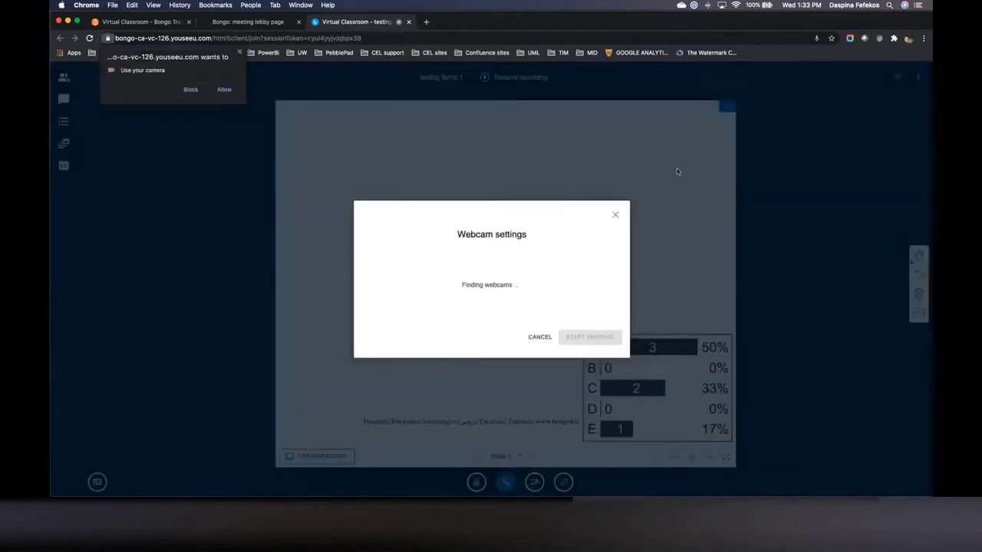
{"action": "left_click", "coordinate": [224, 90]}
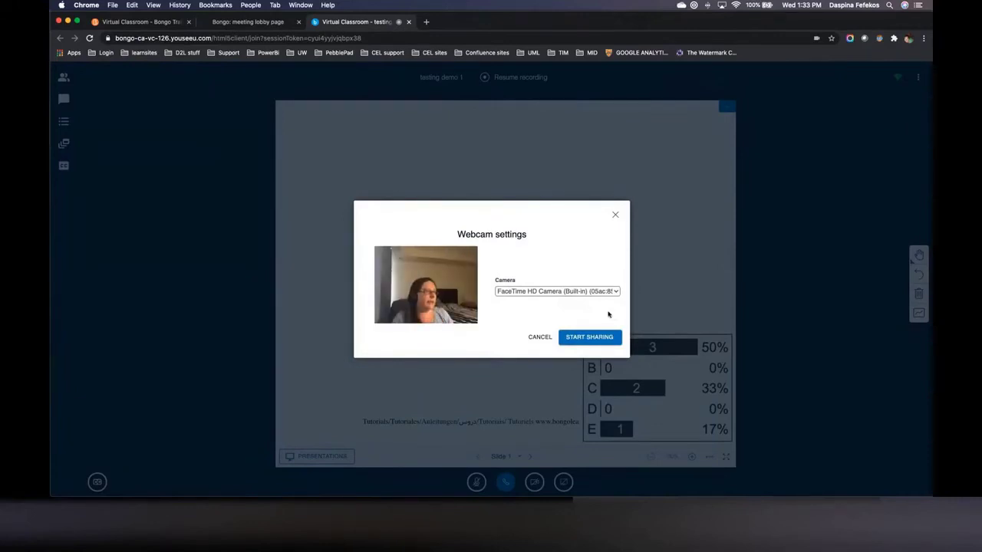
{"action": "left_click", "coordinate": [583, 338]}
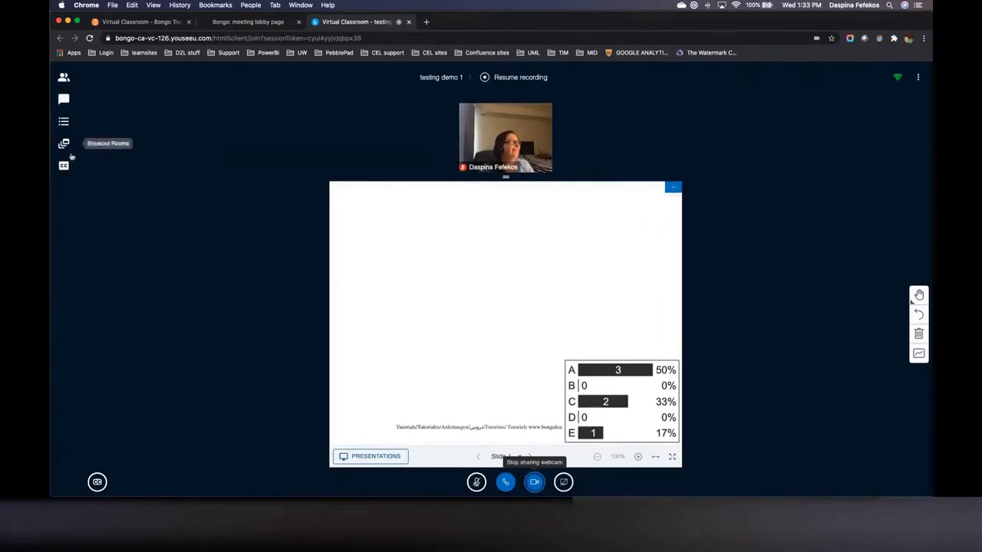
Step: Lock the "See other viewers webcams" feature for viewers, and reopen the viewer lock settings and apply them again
{"action": "left_click", "coordinate": [64, 78]}
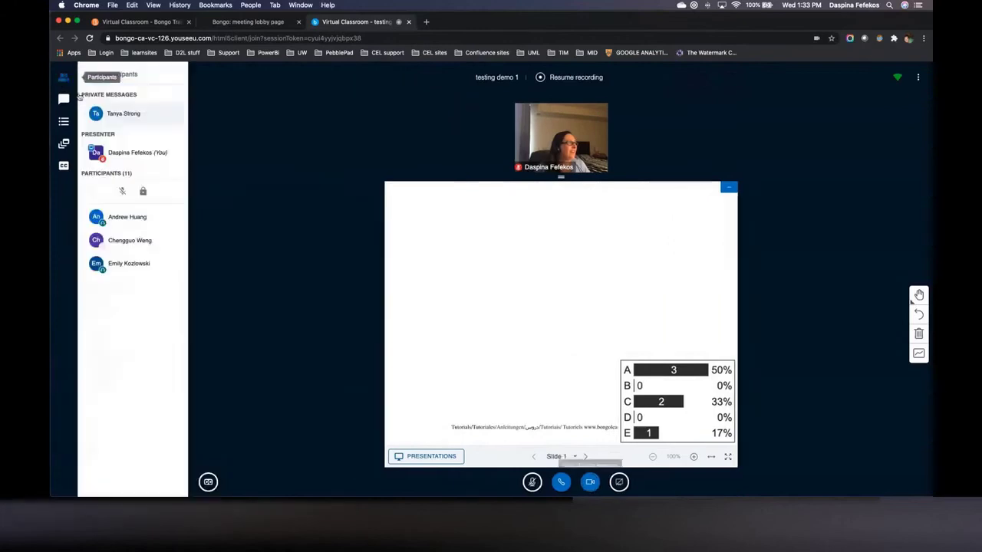
{"action": "left_click", "coordinate": [142, 192]}
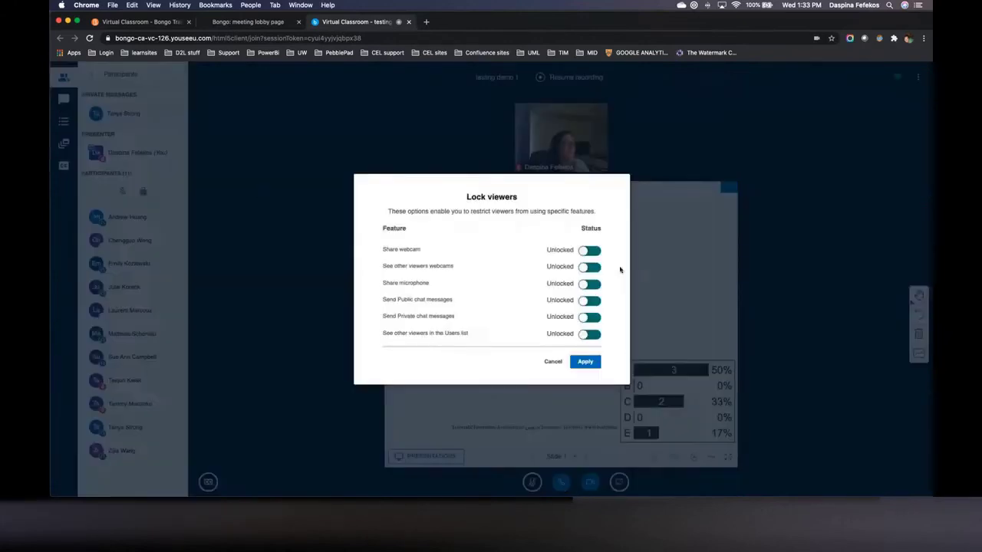
{"action": "left_click", "coordinate": [591, 267]}
{"action": "left_click", "coordinate": [586, 361]}
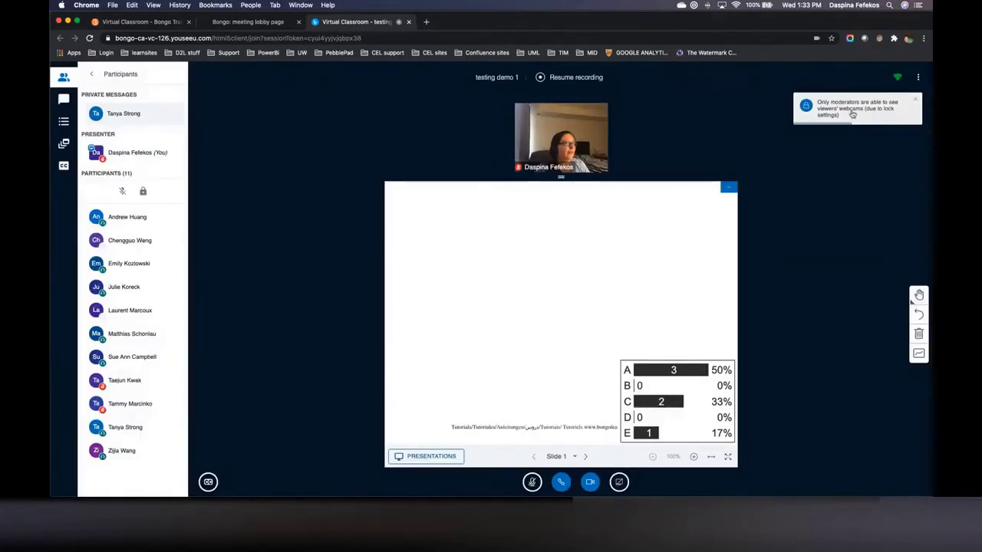
{"action": "left_click", "coordinate": [143, 191]}
{"action": "left_click", "coordinate": [585, 361]}
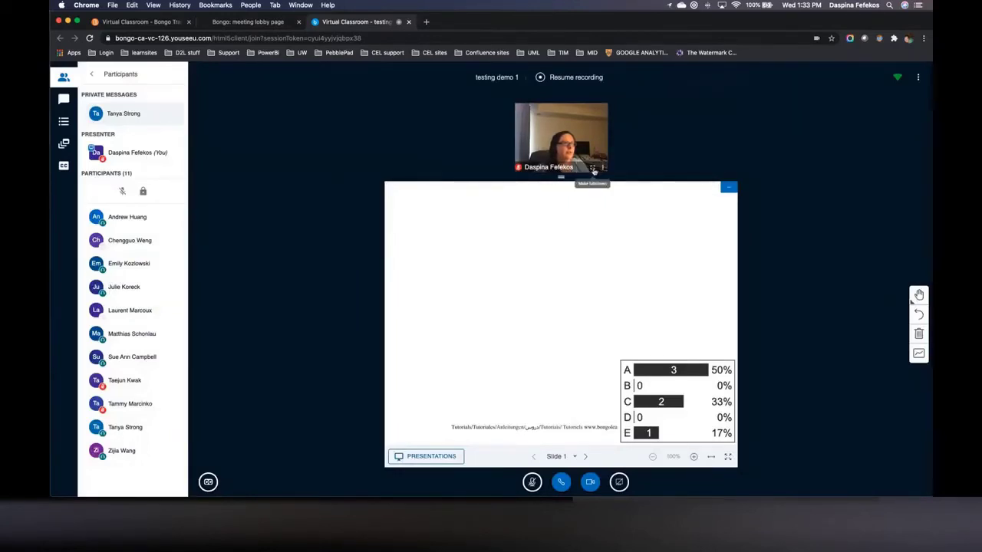
Step: View the shared webcam and the presentation each in full screen, returning to the normal meeting layout after each
{"action": "left_click", "coordinate": [595, 169]}
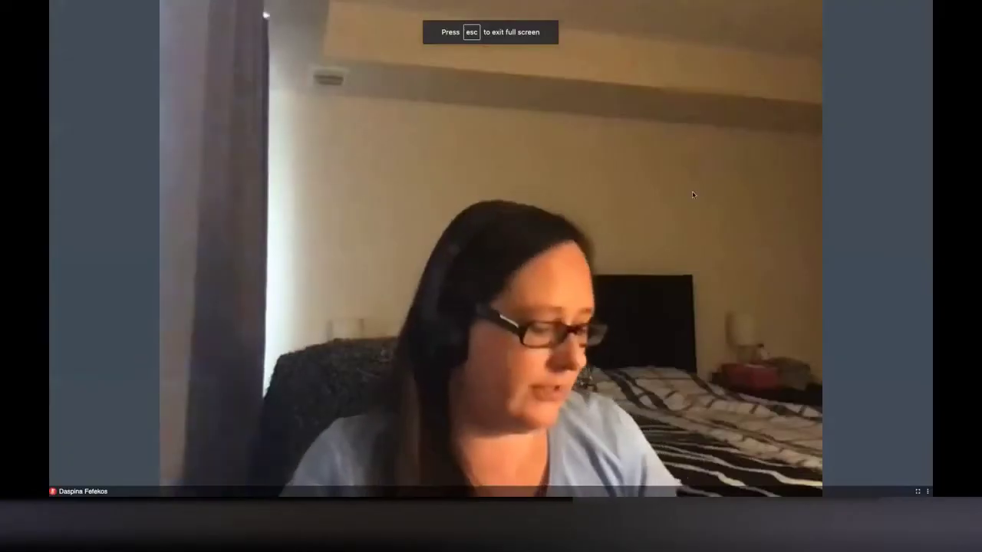
{"action": "key", "text": "Escape"}
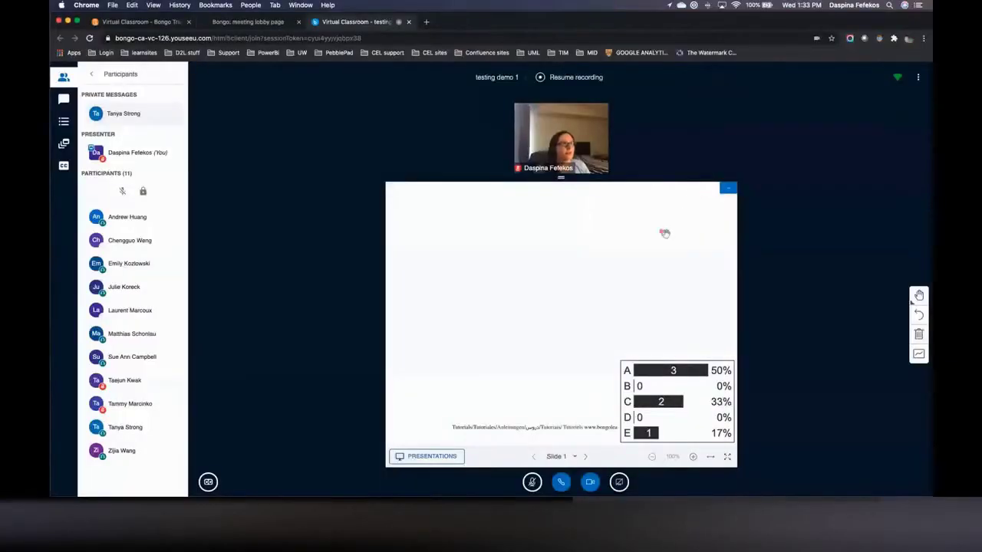
{"action": "left_click", "coordinate": [727, 459]}
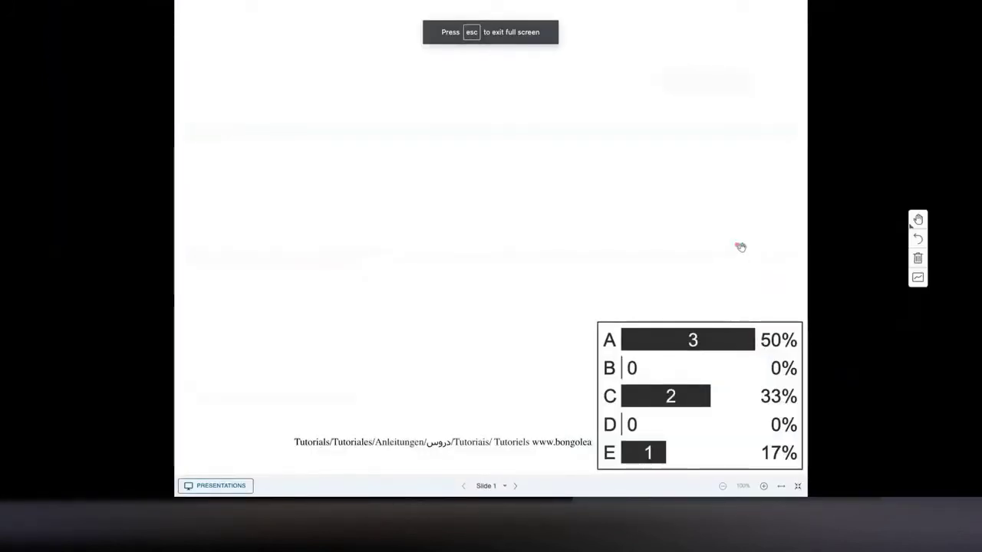
{"action": "key", "text": "Escape"}
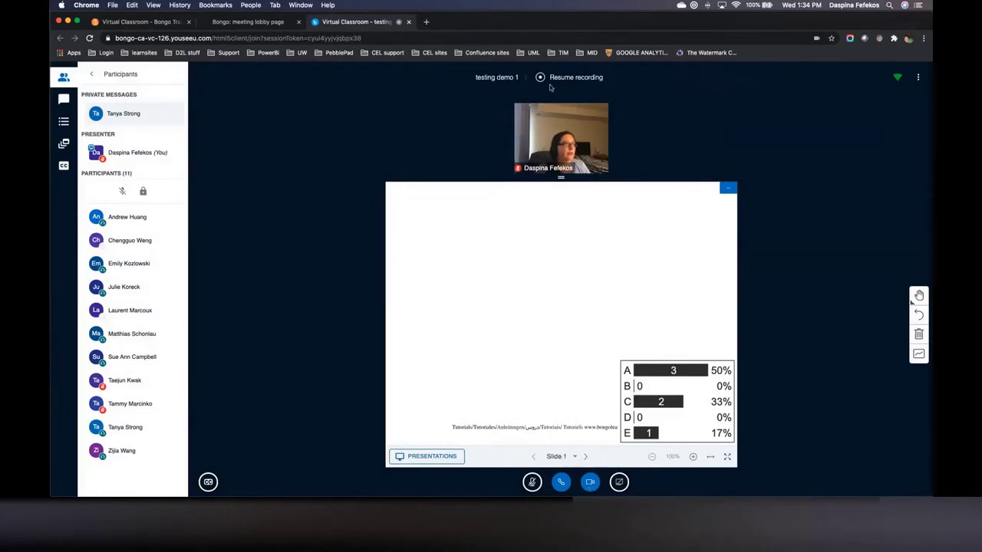
Step: Hide the participants list and stop sharing the webcam
{"action": "left_click", "coordinate": [63, 78]}
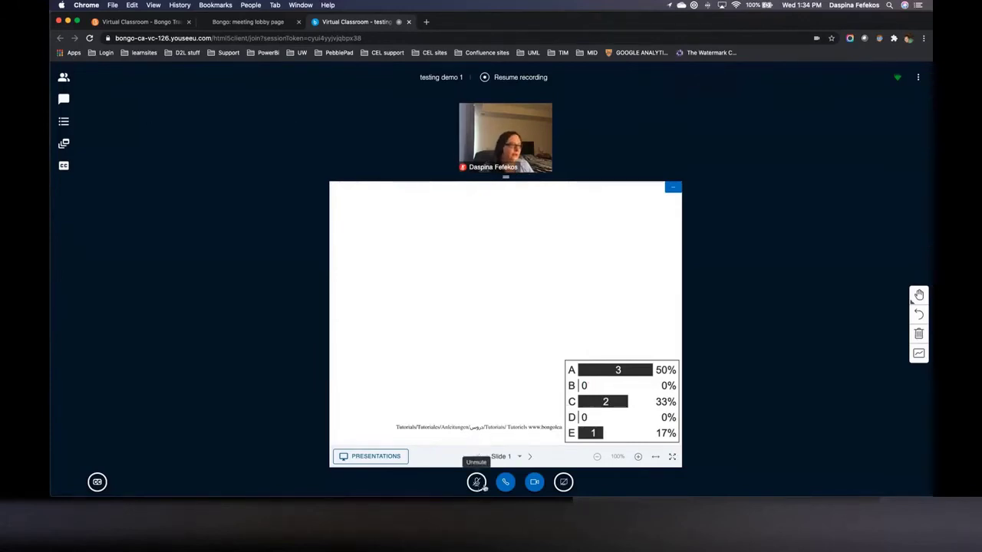
{"action": "left_click", "coordinate": [534, 481]}
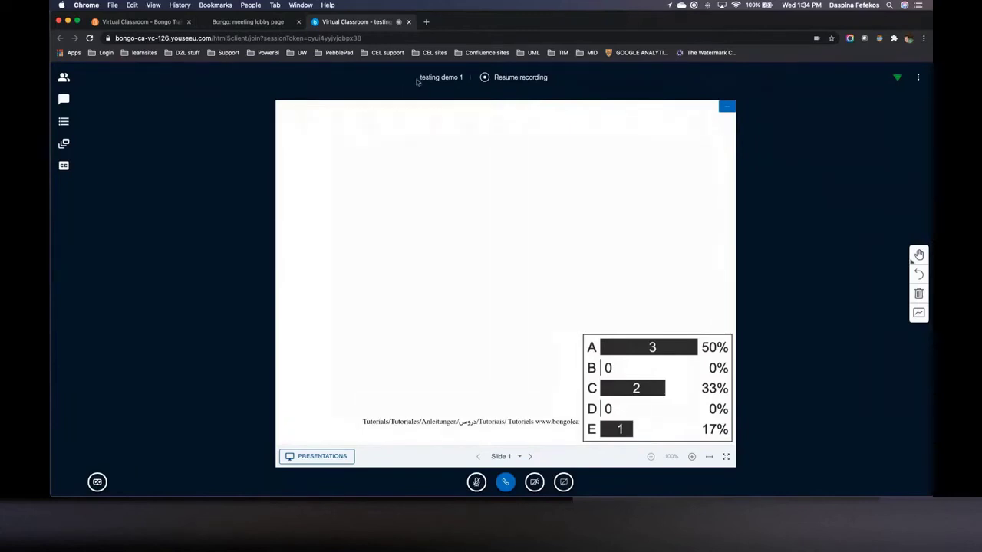
Step: Resume recording the meeting and dismiss the recording notification
{"action": "left_click", "coordinate": [415, 77]}
{"action": "left_click", "coordinate": [524, 77]}
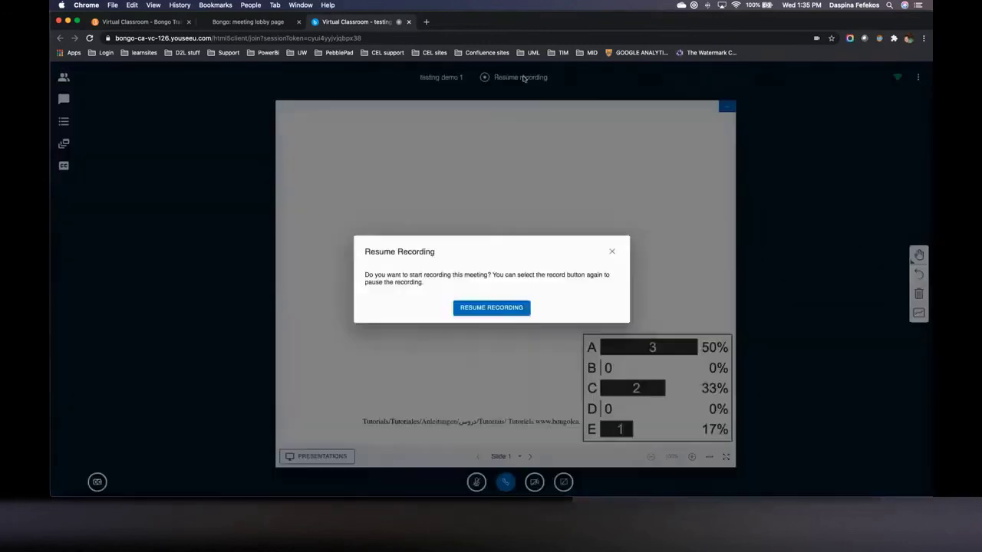
{"action": "left_click", "coordinate": [516, 312]}
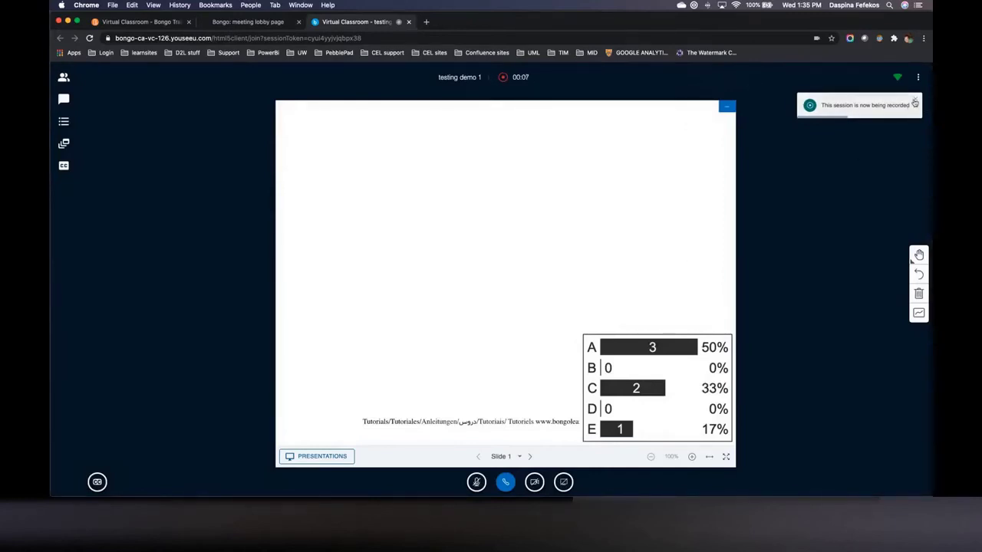
{"action": "left_click", "coordinate": [870, 97]}
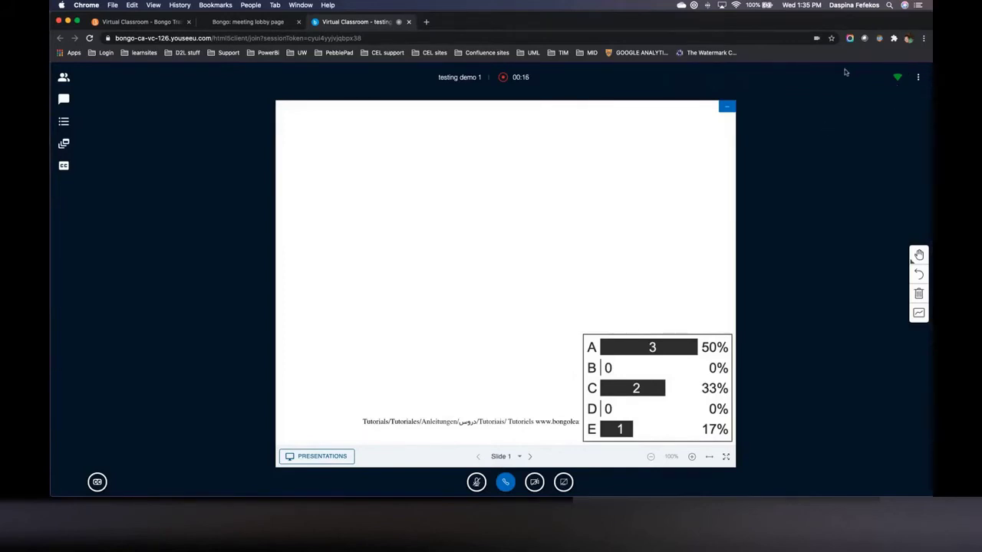
Step: Check the connection status and the meeting options, and view the meeting in fullscreen before returning to the normal window
{"action": "mouse_move", "coordinate": [898, 80]}
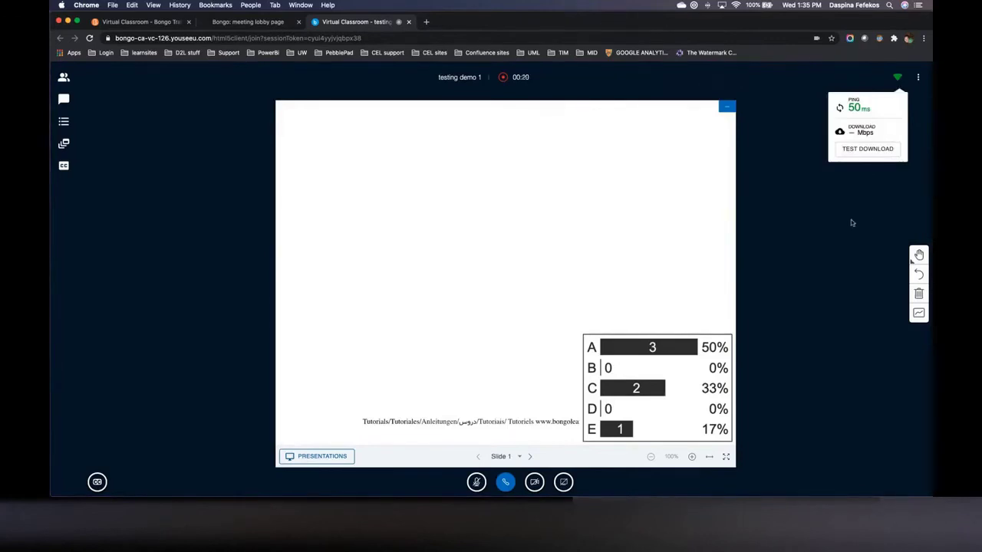
{"action": "left_click", "coordinate": [919, 77]}
{"action": "left_click", "coordinate": [813, 92]}
{"action": "left_click", "coordinate": [920, 80]}
{"action": "left_click", "coordinate": [815, 95]}
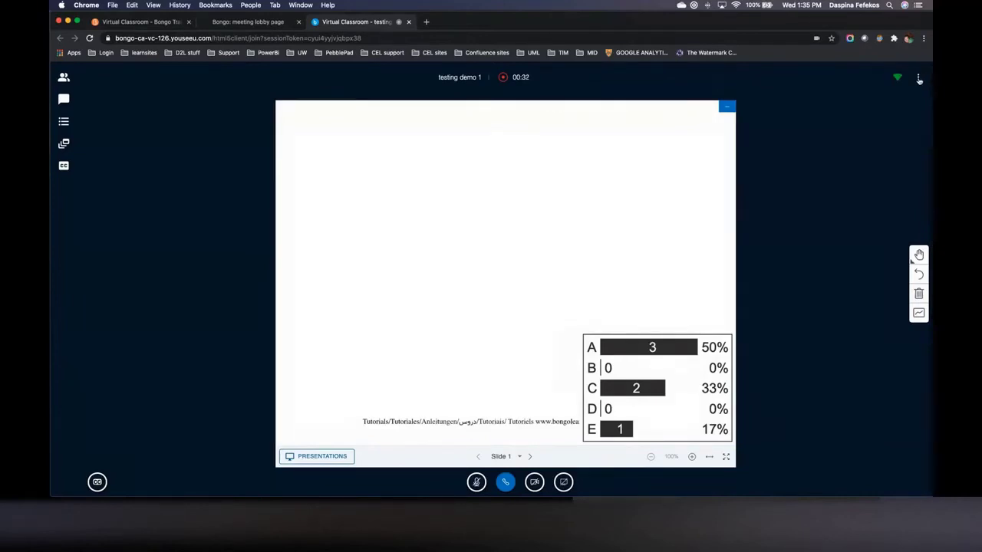
{"action": "left_click", "coordinate": [919, 79]}
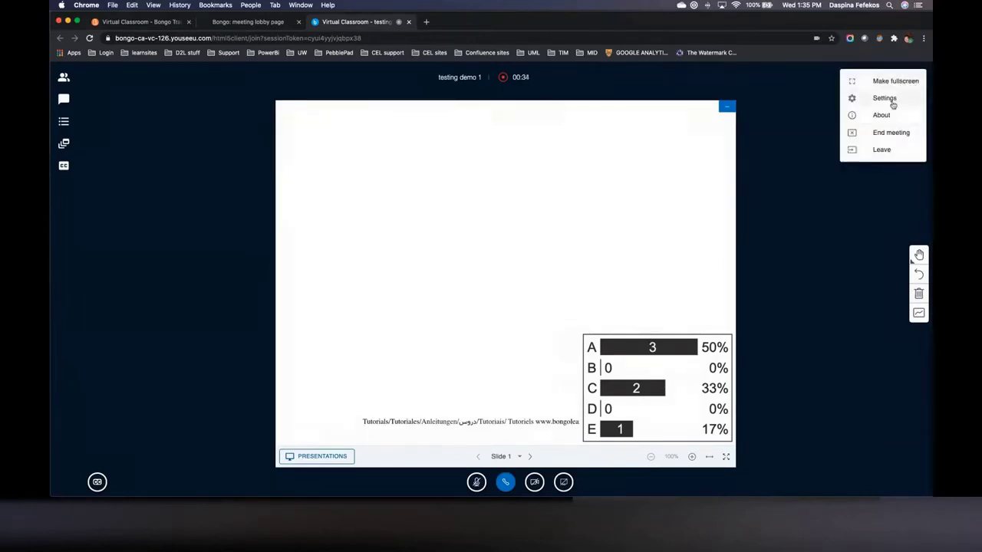
{"action": "left_click", "coordinate": [894, 81]}
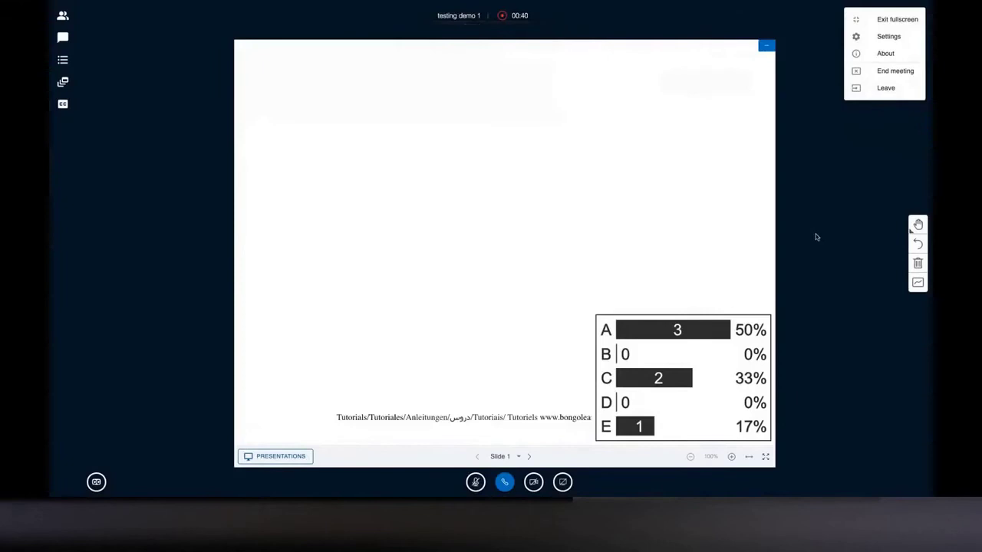
{"action": "key", "text": "Escape"}
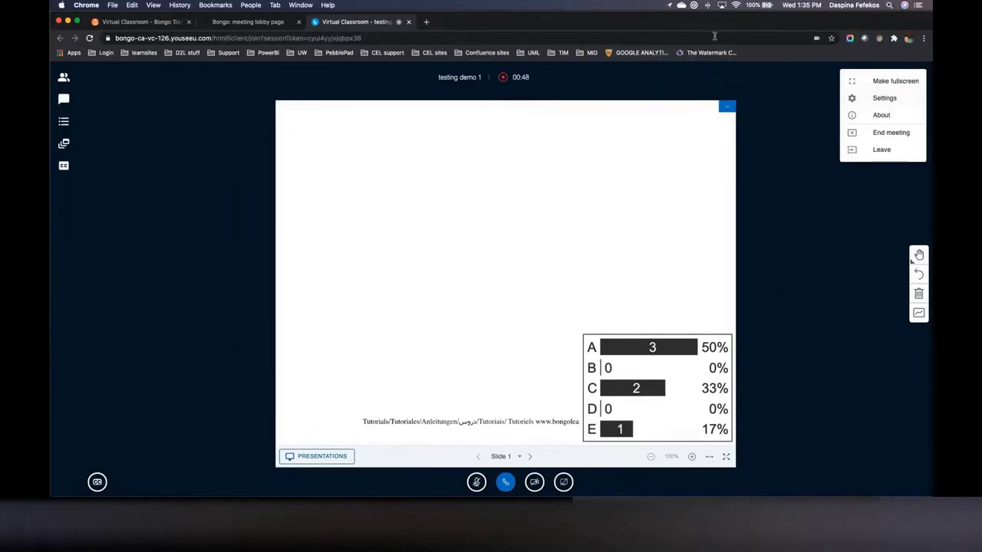
Step: In the application settings, turn on audio and popup alerts for chat and set the font size to 110%
{"action": "left_click", "coordinate": [879, 98]}
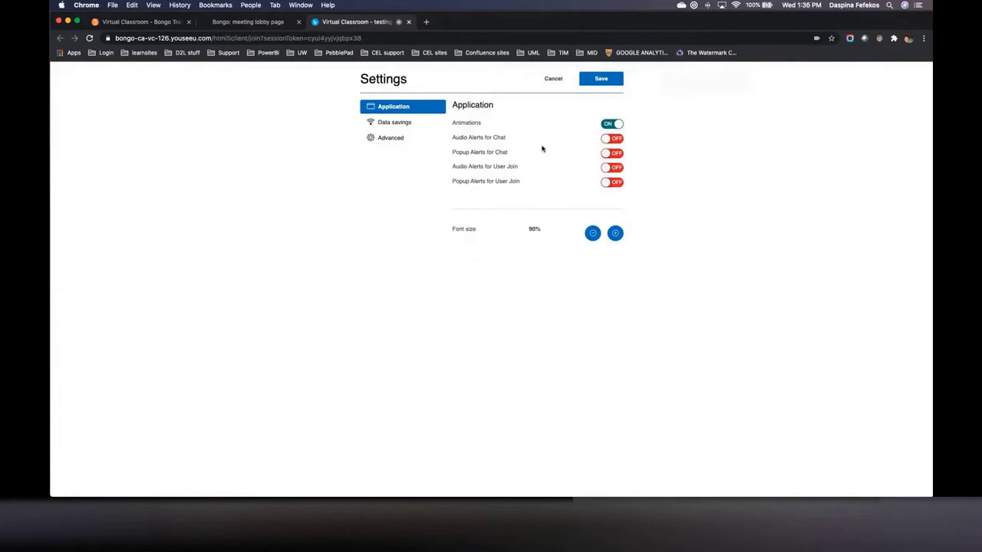
{"action": "left_click", "coordinate": [608, 140]}
{"action": "left_click", "coordinate": [608, 154]}
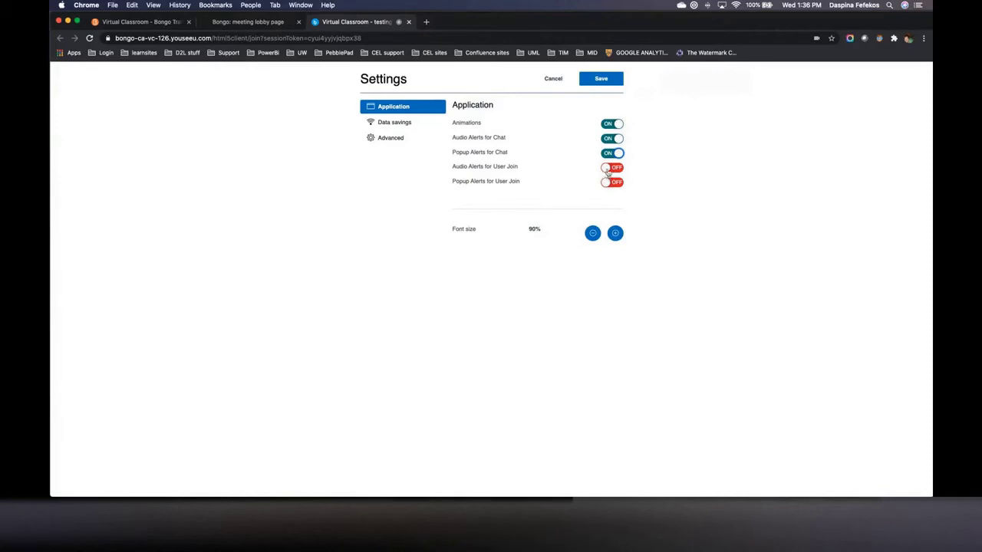
{"action": "left_click", "coordinate": [614, 232]}
{"action": "left_click", "coordinate": [614, 255]}
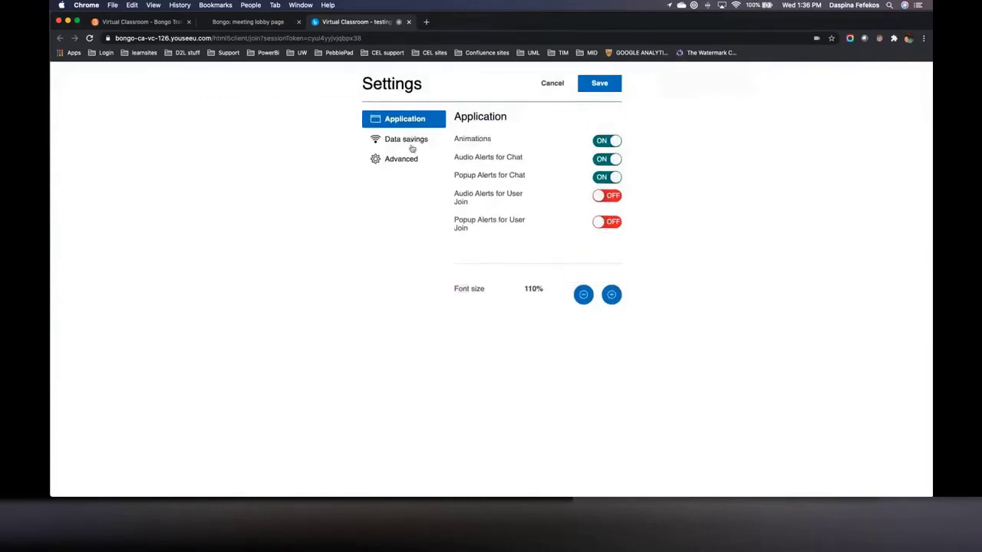
Step: In the data savings settings, switch webcams and desktop sharing off and back on
{"action": "left_click", "coordinate": [408, 145]}
{"action": "left_click", "coordinate": [396, 121]}
{"action": "left_click", "coordinate": [414, 141]}
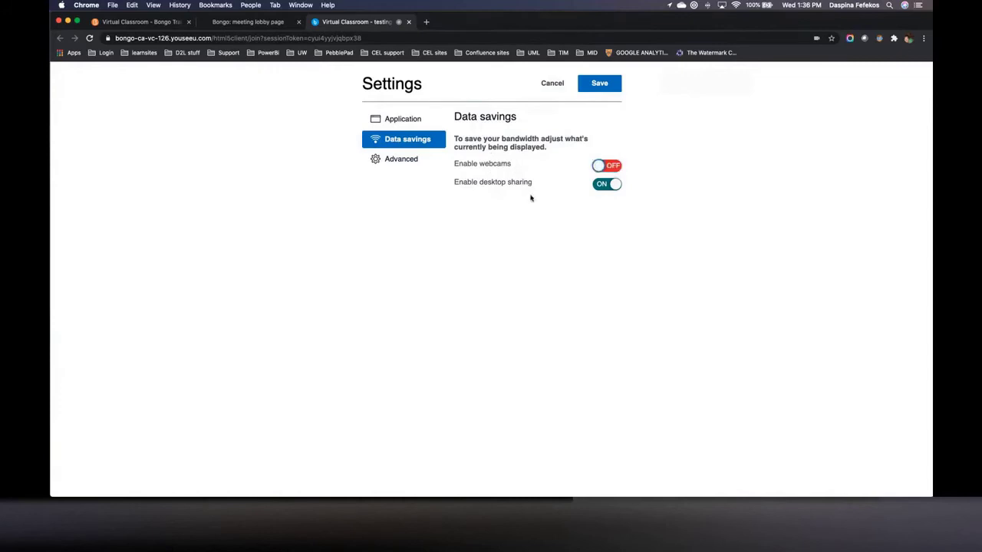
{"action": "left_click", "coordinate": [615, 186]}
{"action": "left_click", "coordinate": [601, 185]}
{"action": "left_click", "coordinate": [599, 166]}
Step: Switch TURN server routing for Screenshare and Camera on and back off, and save the settings
{"action": "left_click", "coordinate": [380, 161]}
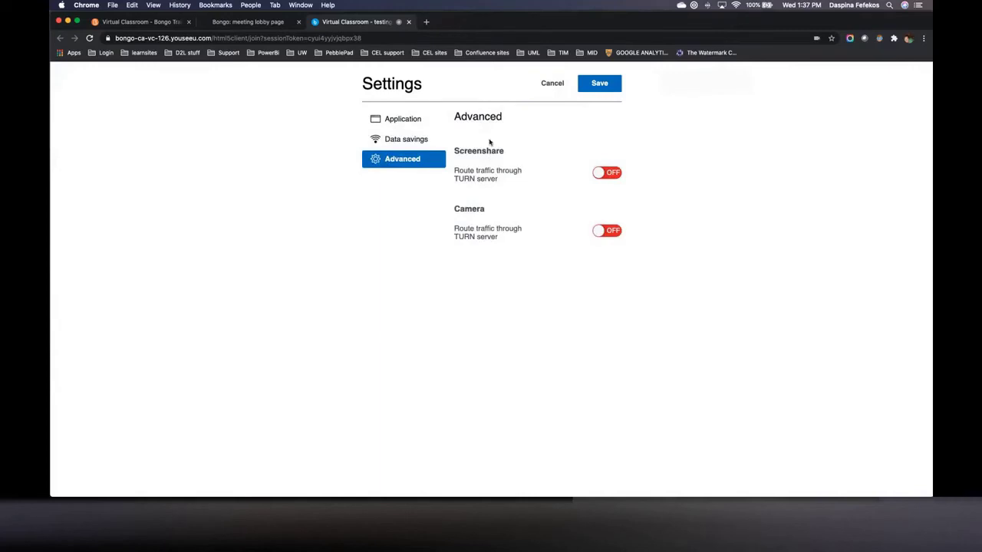
{"action": "left_click", "coordinate": [598, 173]}
{"action": "left_click", "coordinate": [597, 230]}
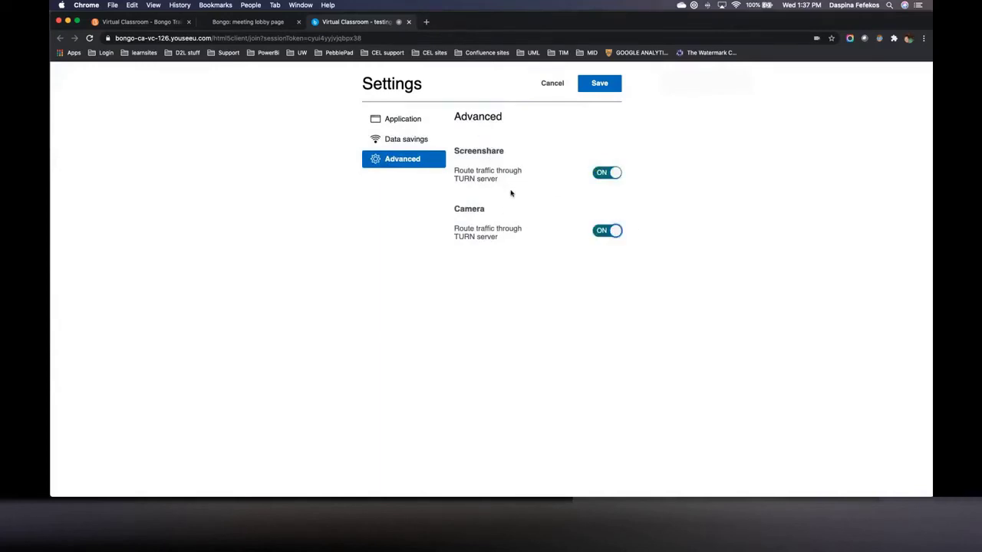
{"action": "left_click", "coordinate": [599, 172]}
{"action": "left_click", "coordinate": [598, 230]}
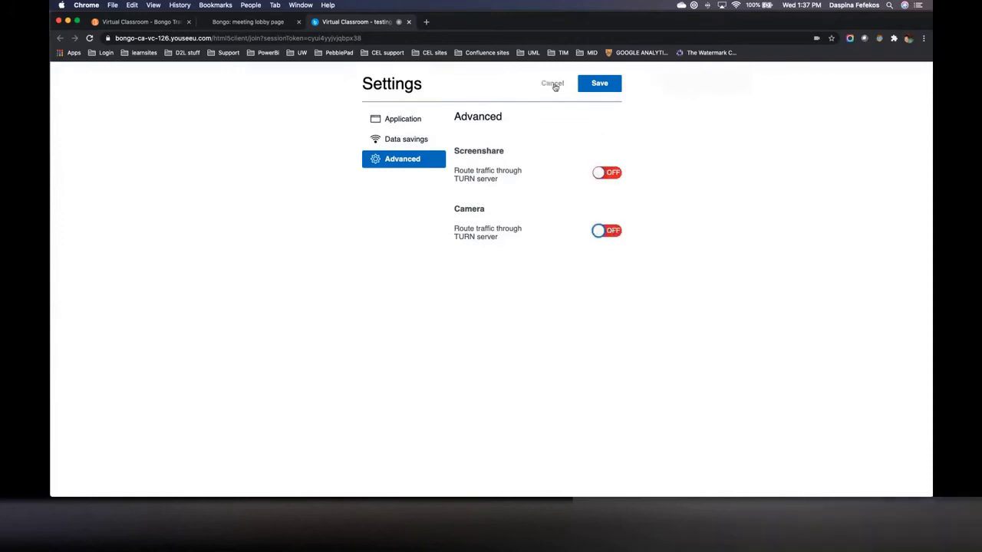
{"action": "left_click", "coordinate": [596, 85]}
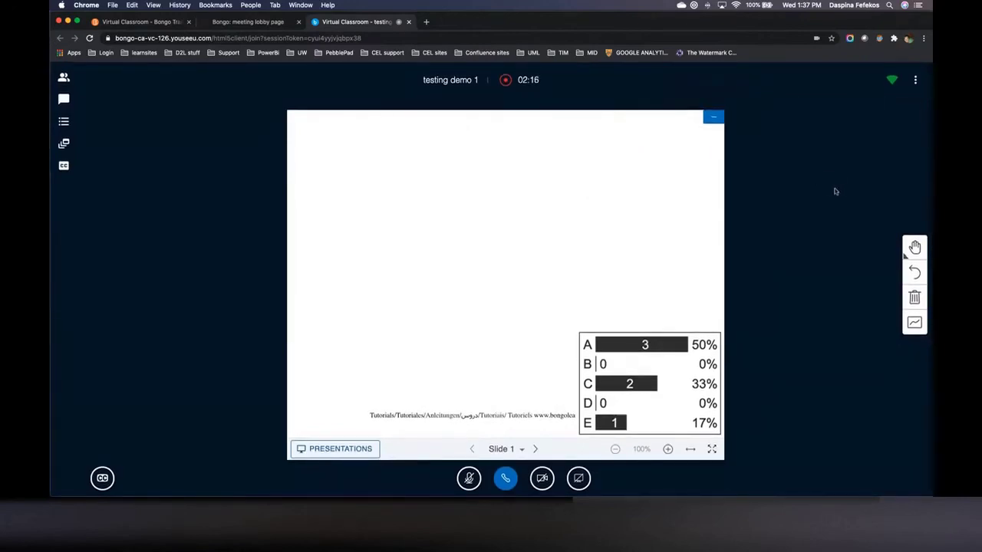
Step: Draw three red freehand strokes on slide 1 with the Pencil tool
{"action": "left_click", "coordinate": [906, 255]}
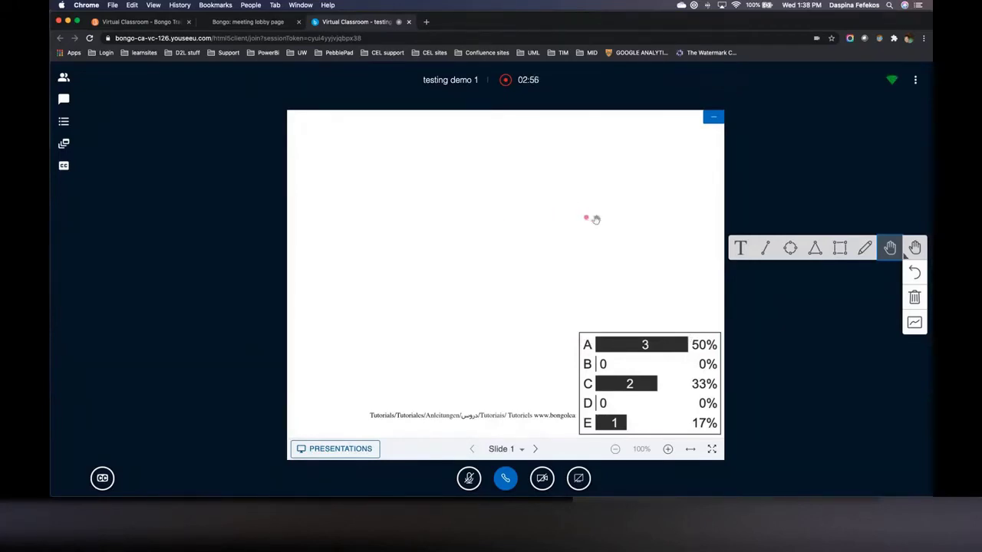
{"action": "left_click", "coordinate": [865, 248]}
{"action": "mouse_move", "coordinate": [366, 186]}
{"action": "left_mouse_down"}
{"action": "mouse_move", "coordinate": [362, 203]}
{"action": "mouse_move", "coordinate": [547, 193]}
{"action": "mouse_move", "coordinate": [506, 270]}
{"action": "mouse_move", "coordinate": [408, 230]}
{"action": "mouse_move", "coordinate": [609, 235]}
{"action": "left_mouse_up"}
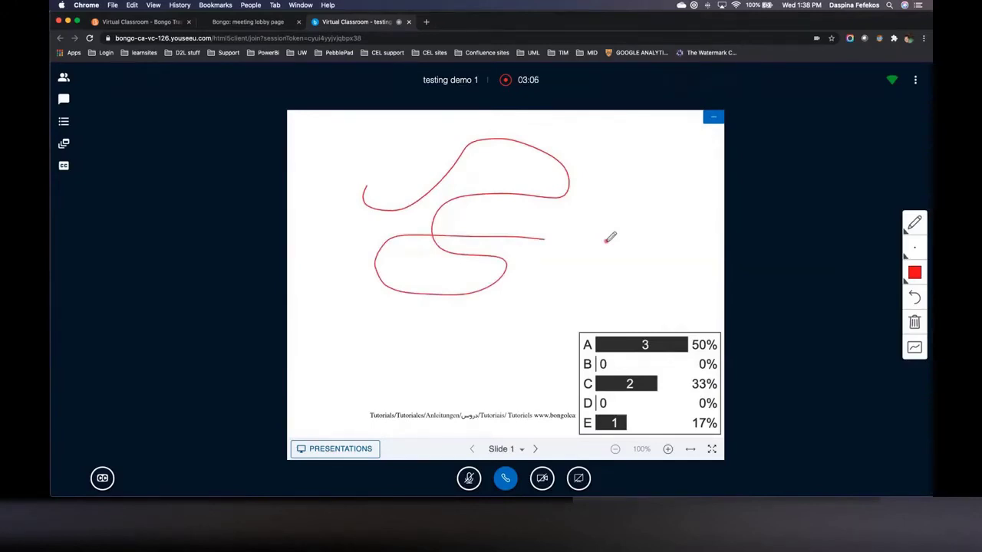
{"action": "mouse_move", "coordinate": [602, 197]}
{"action": "left_mouse_down"}
{"action": "mouse_move", "coordinate": [643, 197]}
{"action": "mouse_move", "coordinate": [609, 255]}
{"action": "left_mouse_up"}
{"action": "mouse_move", "coordinate": [539, 280]}
{"action": "left_mouse_down"}
{"action": "mouse_move", "coordinate": [549, 312]}
{"action": "mouse_move", "coordinate": [650, 310]}
{"action": "left_mouse_up"}
Step: Place an empty text box in the slide's upper-left area, enlarge the font size and set the annotation colour to cyan
{"action": "left_click", "coordinate": [913, 224]}
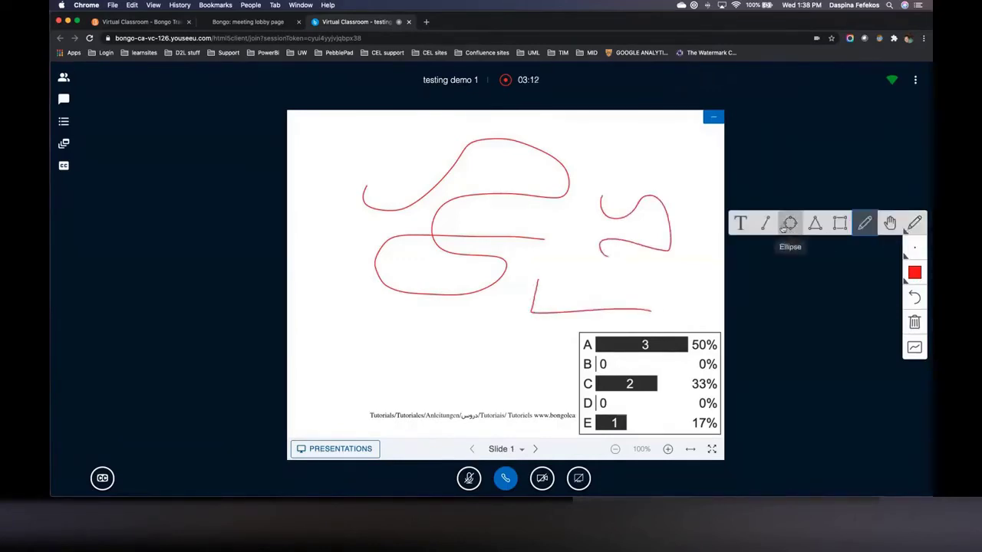
{"action": "left_click", "coordinate": [740, 223]}
{"action": "left_click_drag", "start_coordinate": [350, 131], "coordinate": [463, 188]}
{"action": "left_click_drag", "start_coordinate": [321, 121], "coordinate": [463, 168]}
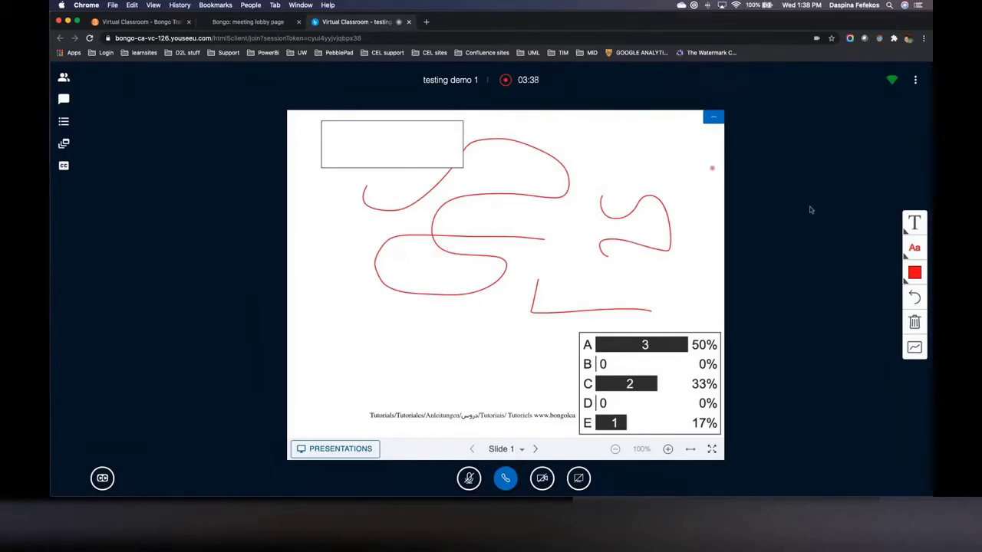
{"action": "left_click", "coordinate": [912, 251]}
{"action": "left_click", "coordinate": [814, 247]}
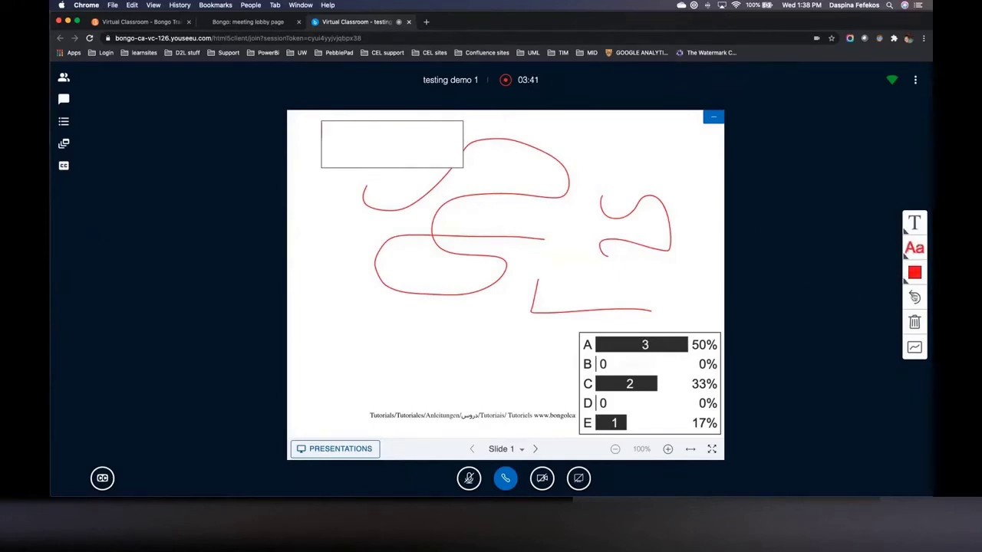
{"action": "left_click", "coordinate": [914, 274]}
{"action": "left_click", "coordinate": [571, 146]}
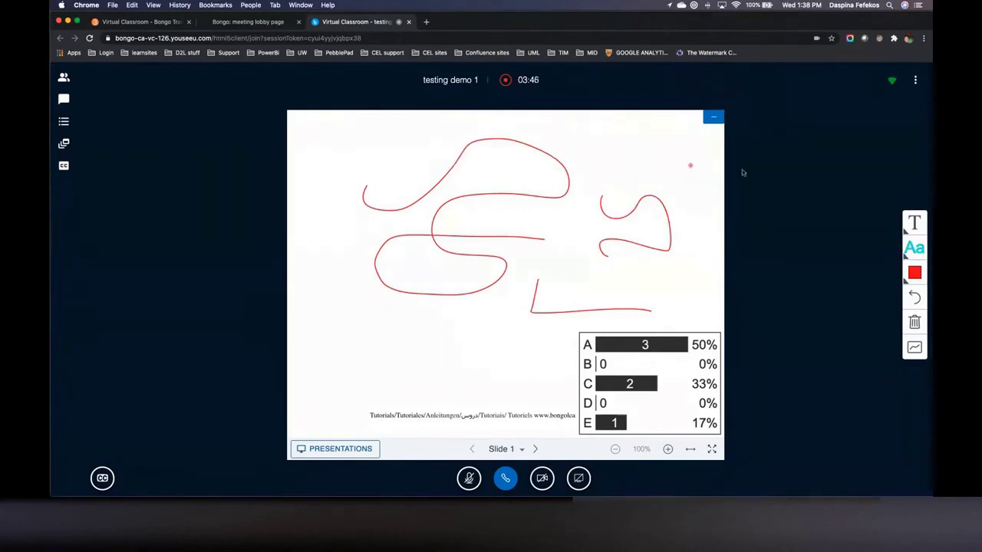
Step: Draw a looping cyan pencil stroke across the slide and undo it
{"action": "left_click", "coordinate": [914, 223]}
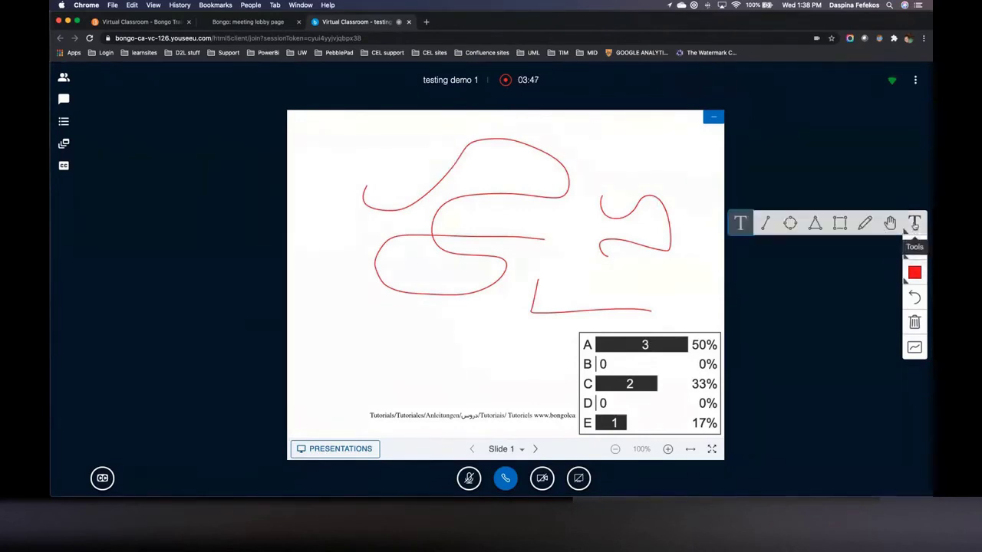
{"action": "left_click", "coordinate": [865, 223]}
{"action": "mouse_move", "coordinate": [352, 229]}
{"action": "left_mouse_down"}
{"action": "mouse_move", "coordinate": [423, 372]}
{"action": "mouse_move", "coordinate": [591, 210]}
{"action": "mouse_move", "coordinate": [705, 286]}
{"action": "mouse_move", "coordinate": [677, 170]}
{"action": "mouse_move", "coordinate": [586, 234]}
{"action": "mouse_move", "coordinate": [482, 241]}
{"action": "left_mouse_up"}
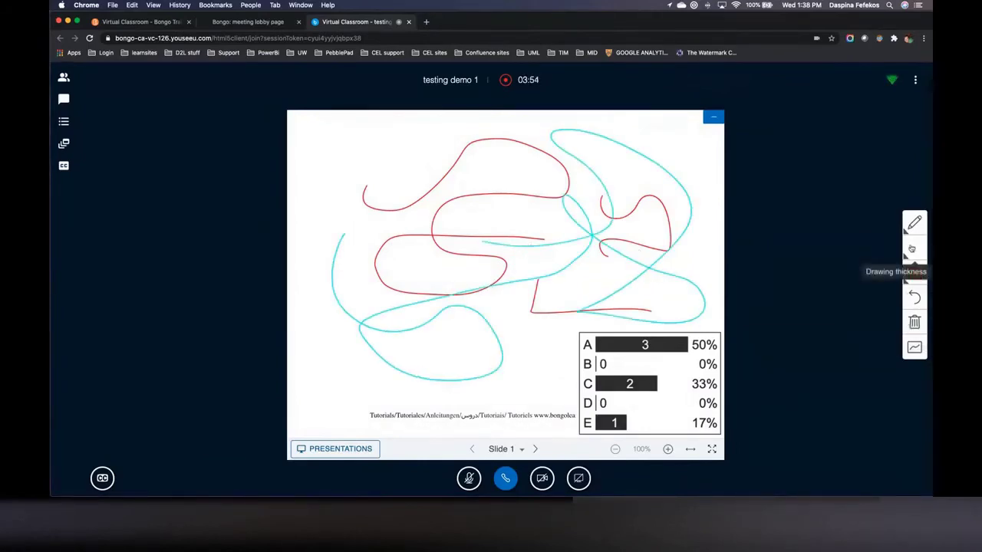
{"action": "left_click", "coordinate": [913, 298]}
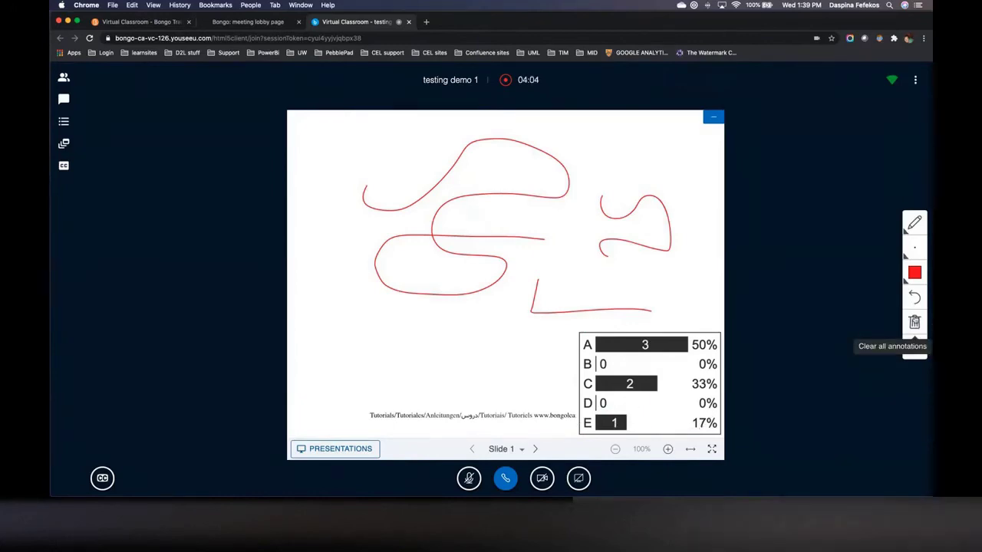
Step: Clear all annotations from slide 1 and turn on the multi-user whiteboard
{"action": "left_click", "coordinate": [914, 322]}
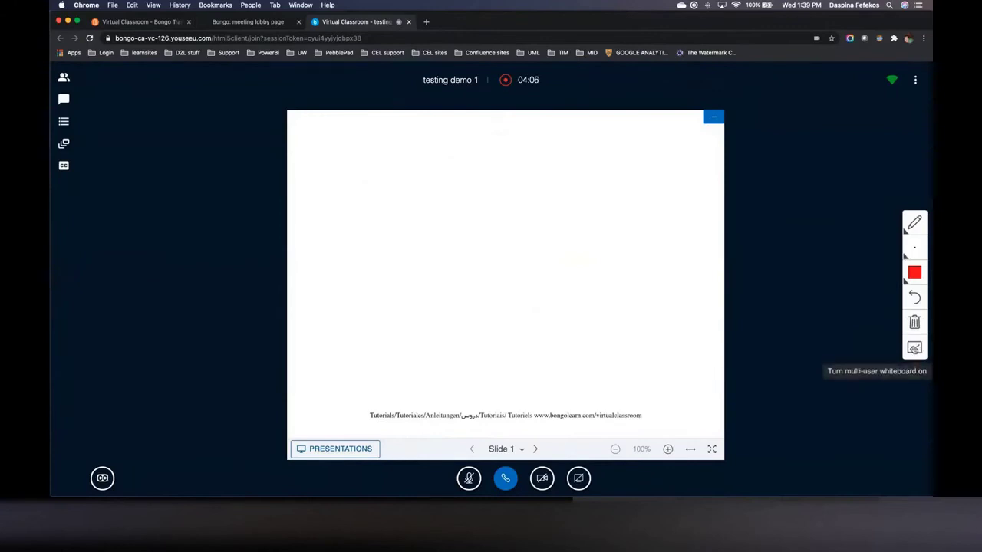
{"action": "left_click", "coordinate": [914, 349]}
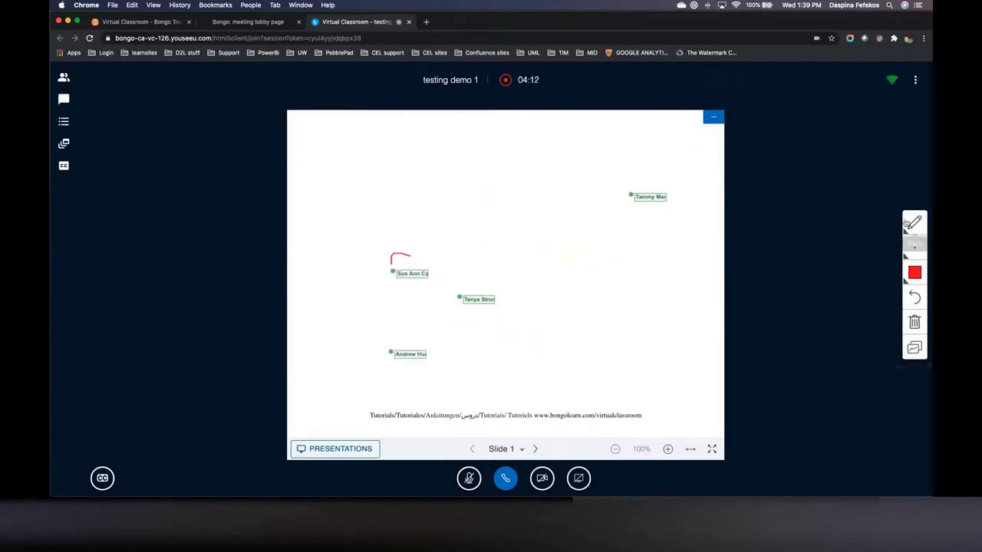
Step: Draw several cyan freehand strokes across the shared whiteboard with the Pencil tool
{"action": "left_click", "coordinate": [915, 223]}
{"action": "mouse_move", "coordinate": [438, 183]}
{"action": "left_mouse_down"}
{"action": "mouse_move", "coordinate": [574, 219]}
{"action": "mouse_move", "coordinate": [603, 263]}
{"action": "left_mouse_up"}
{"action": "mouse_move", "coordinate": [572, 157]}
{"action": "left_mouse_down"}
{"action": "mouse_move", "coordinate": [363, 152]}
{"action": "mouse_move", "coordinate": [445, 201]}
{"action": "left_mouse_up"}
{"action": "mouse_move", "coordinate": [643, 204]}
{"action": "left_mouse_down"}
{"action": "mouse_move", "coordinate": [654, 230]}
{"action": "mouse_move", "coordinate": [476, 353]}
{"action": "mouse_move", "coordinate": [438, 349]}
{"action": "left_mouse_up"}
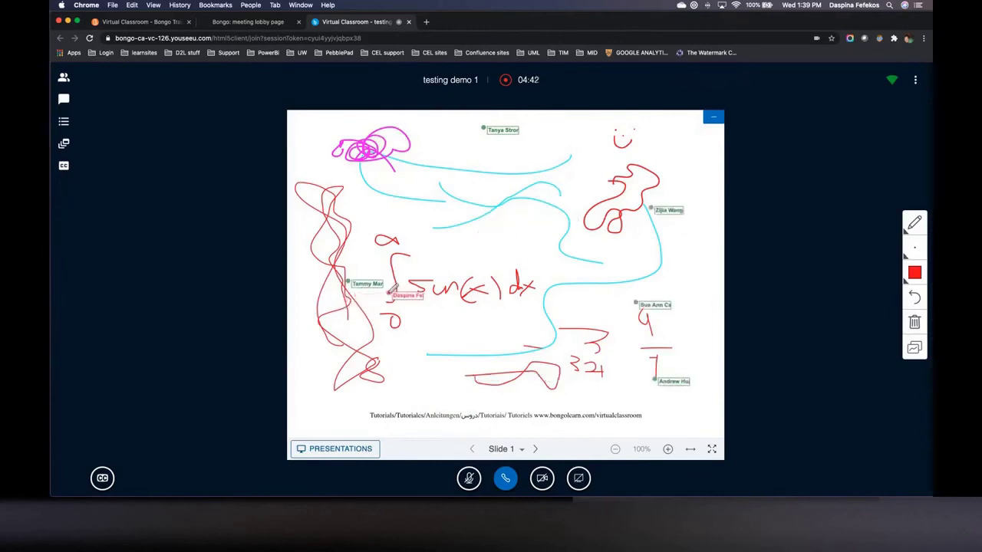
Step: Zoom in on the handwritten integral on the whiteboard and zoom back out to 100%
{"action": "scroll", "coordinate": [391, 290], "scroll_direction": "up", "scroll_amount": 4}
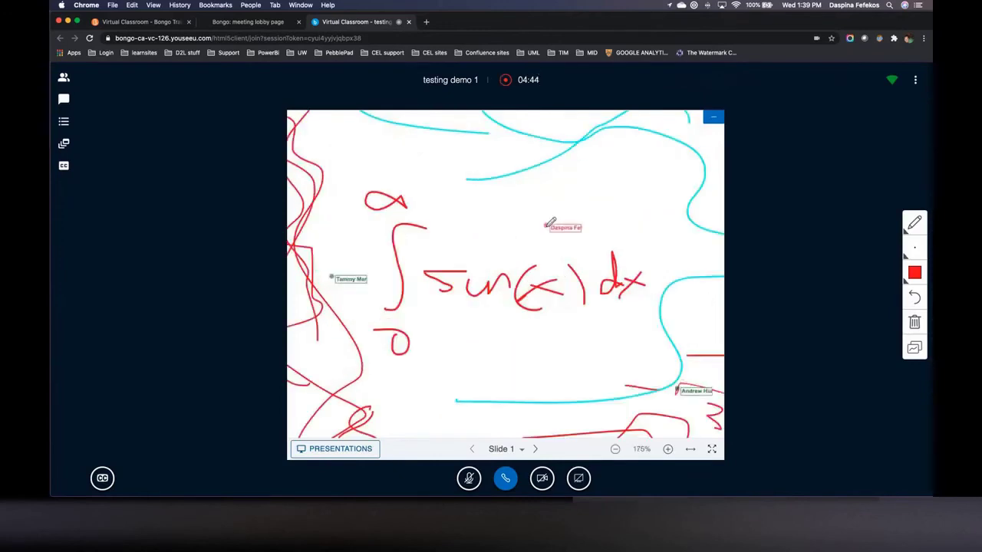
{"action": "scroll", "coordinate": [554, 223], "scroll_direction": "up", "scroll_amount": 5}
{"action": "scroll", "coordinate": [550, 222], "scroll_direction": "down", "scroll_amount": 6}
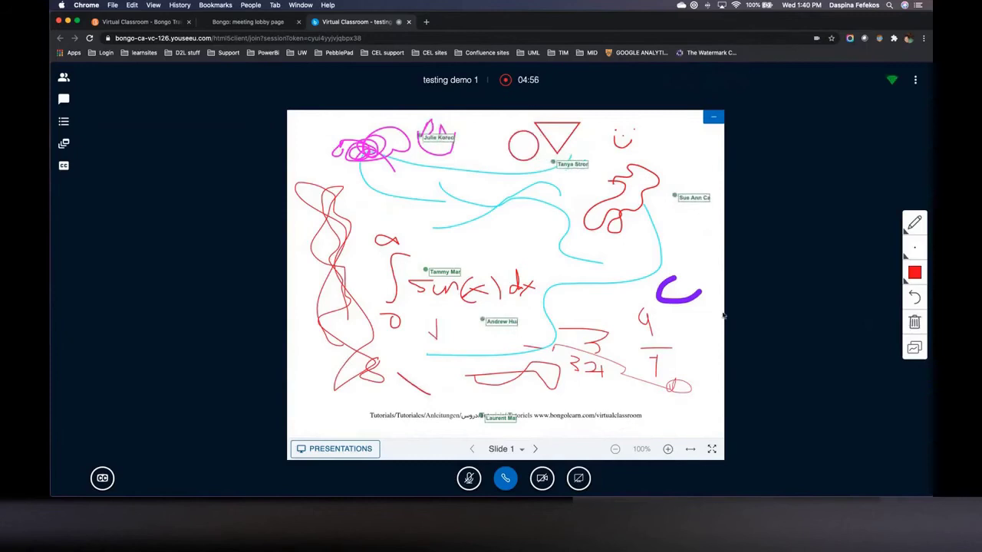
Step: Go through the presentation to slide 2 and slide 10, and return to slide 1
{"action": "left_click", "coordinate": [535, 448]}
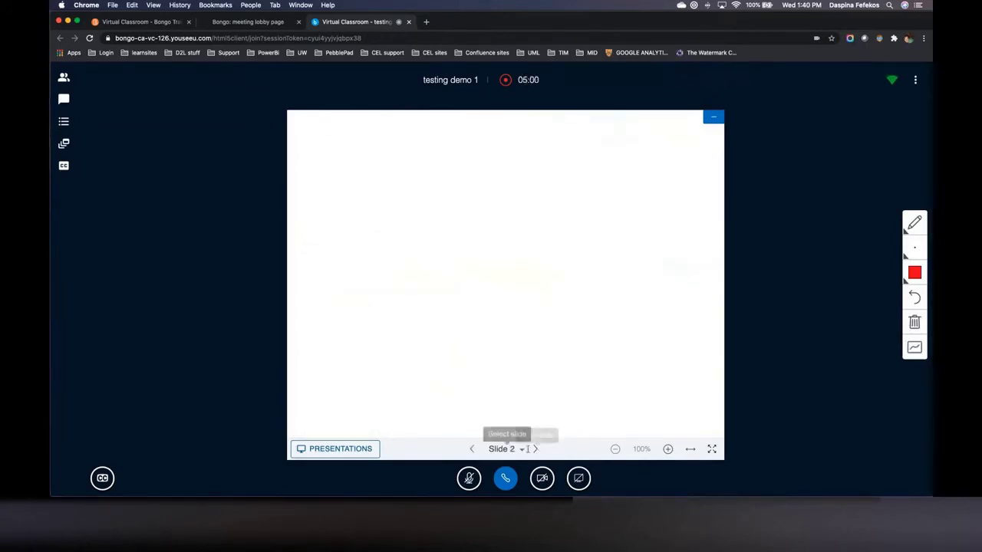
{"action": "left_click", "coordinate": [520, 449]}
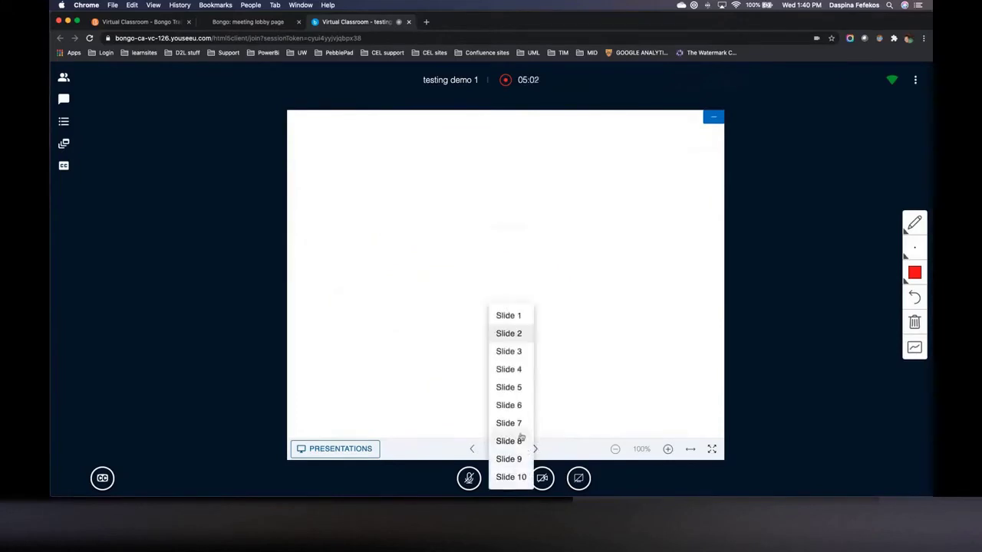
{"action": "left_click", "coordinate": [520, 478]}
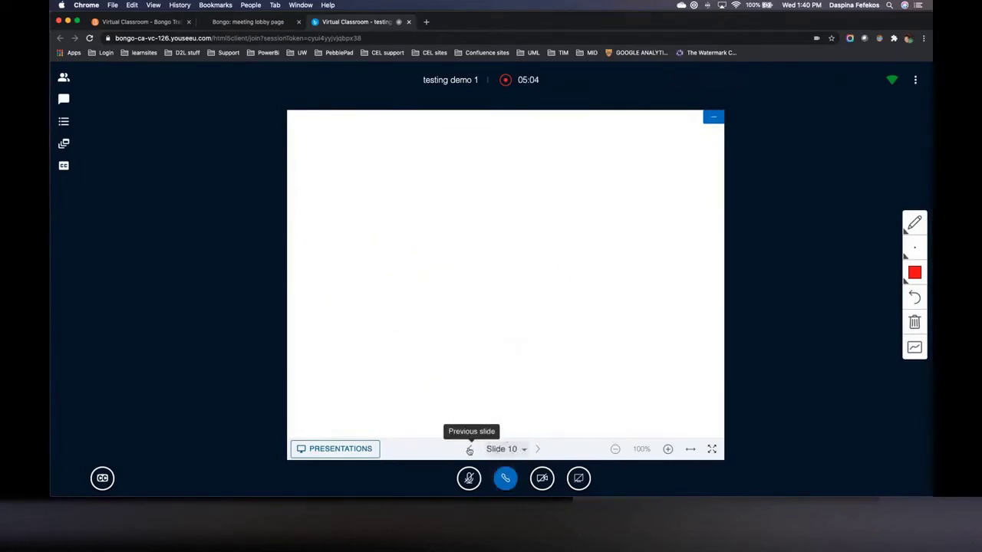
{"action": "left_click", "coordinate": [516, 450]}
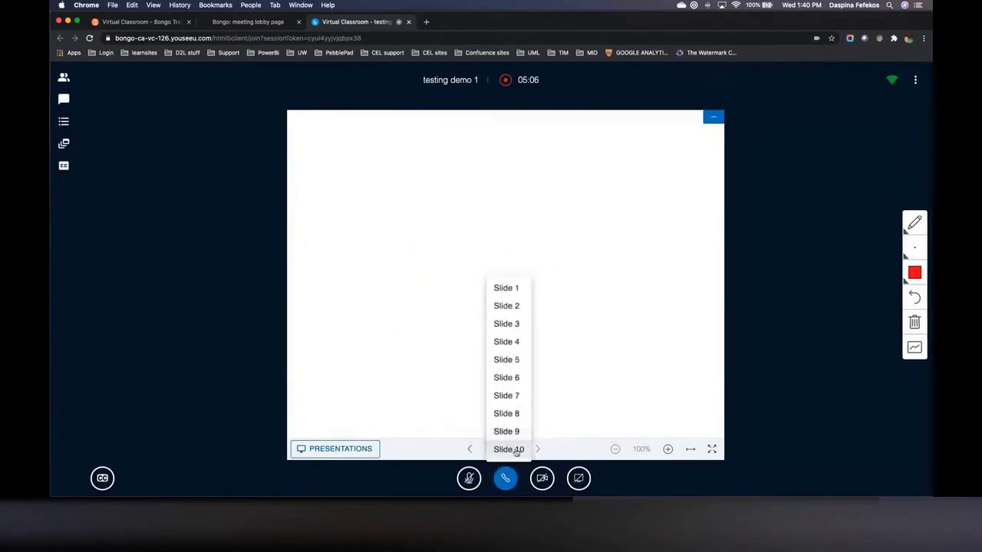
{"action": "left_click", "coordinate": [519, 289]}
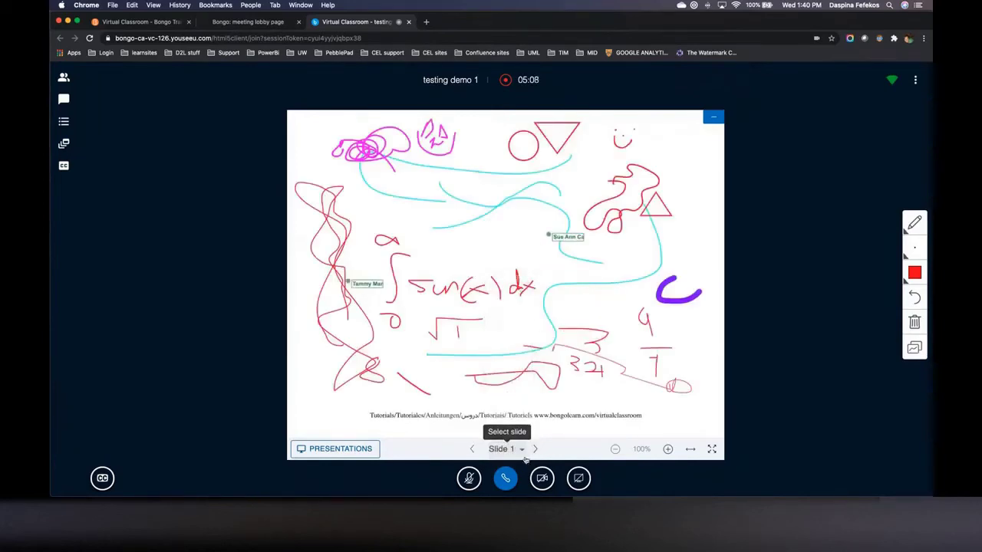
Step: Turn off the multi-user whiteboard and undo the last annotation on slide 1
{"action": "left_click", "coordinate": [525, 452]}
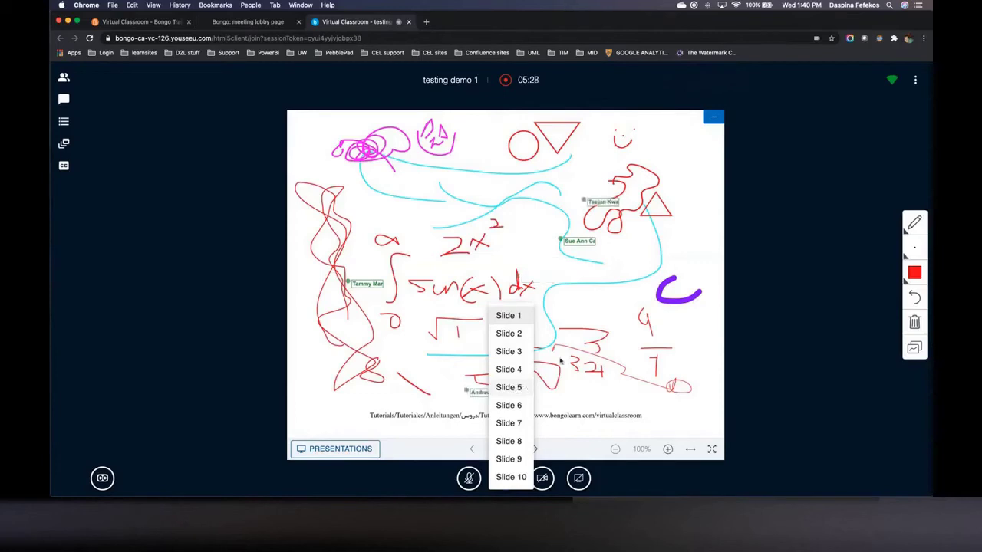
{"action": "key", "text": "Escape"}
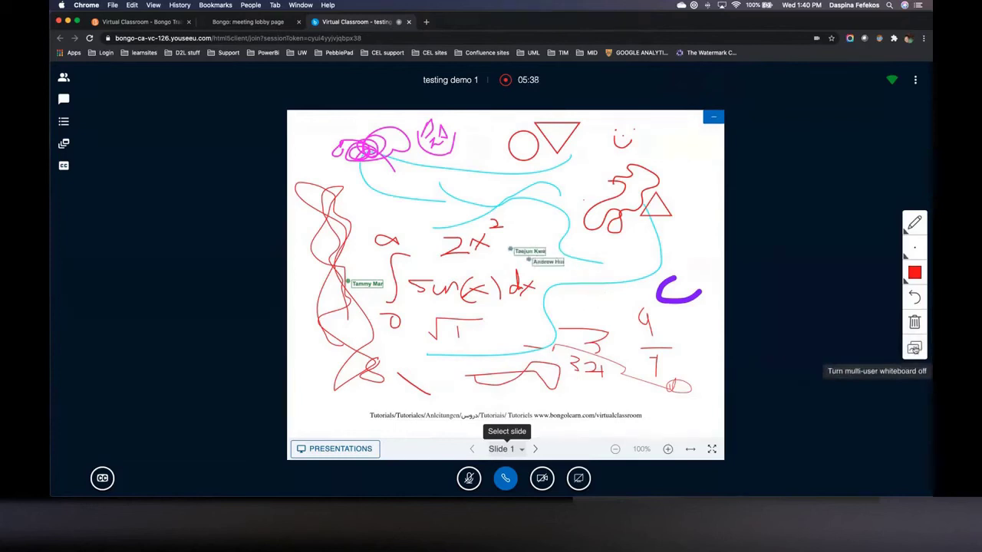
{"action": "left_click", "coordinate": [914, 349]}
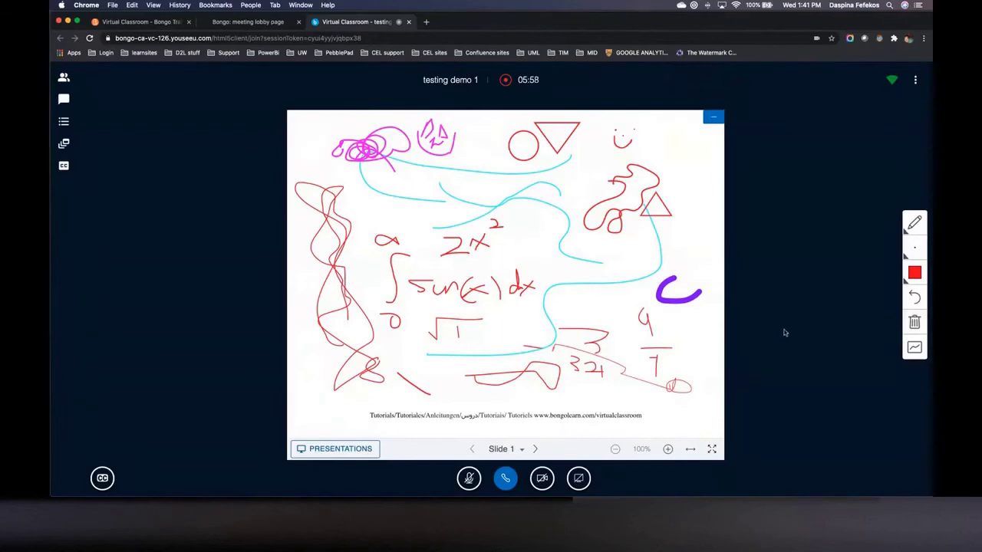
{"action": "left_click", "coordinate": [914, 298]}
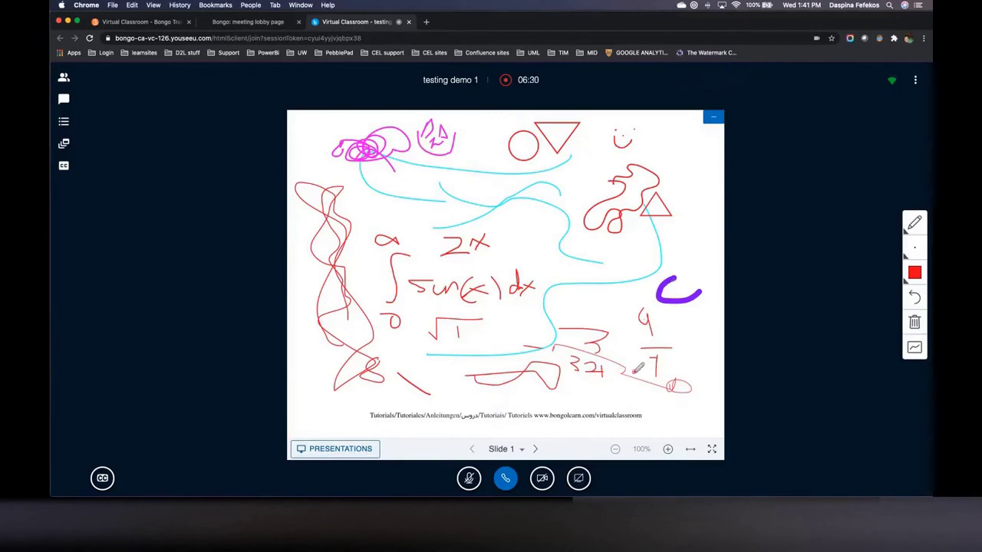
Step: Minimize and restore the presentation, and review the presentation upload instructions without changing the current file
{"action": "left_click", "coordinate": [713, 119]}
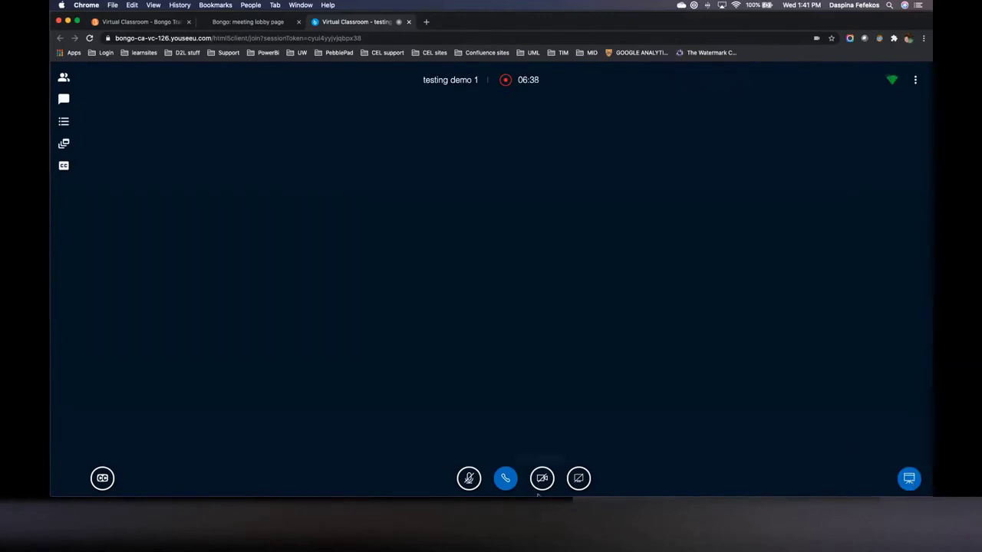
{"action": "left_click", "coordinate": [909, 480]}
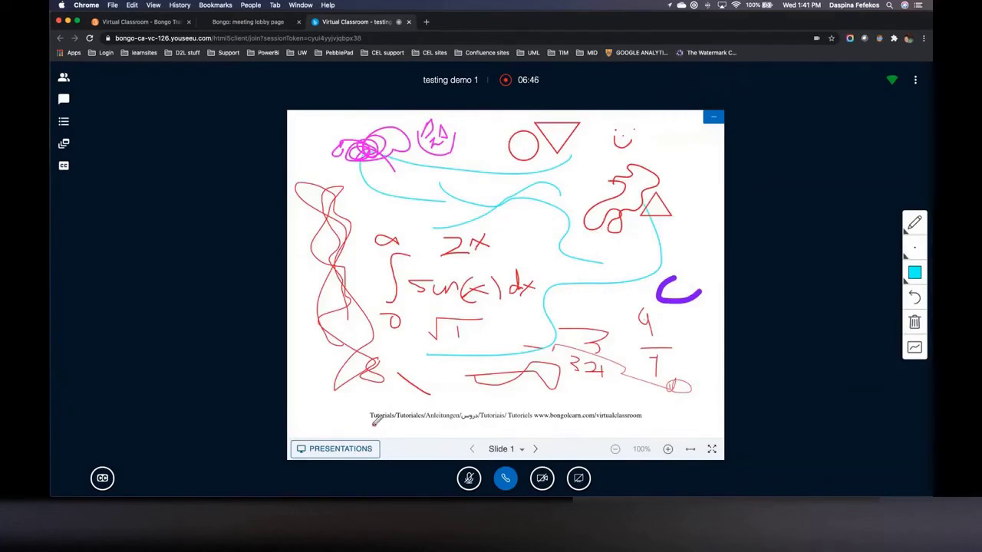
{"action": "left_click", "coordinate": [343, 450]}
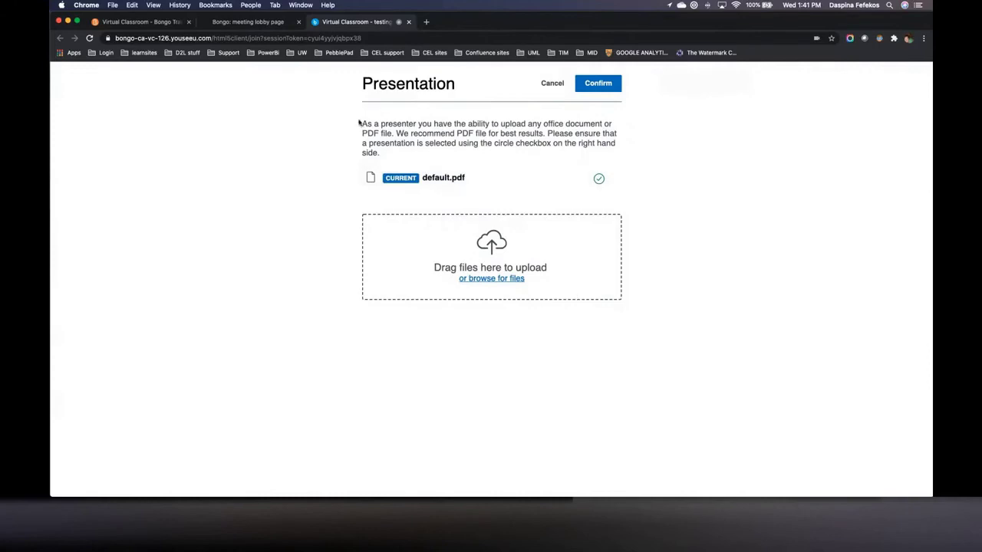
{"action": "left_click_drag", "start_coordinate": [358, 123], "coordinate": [567, 142]}
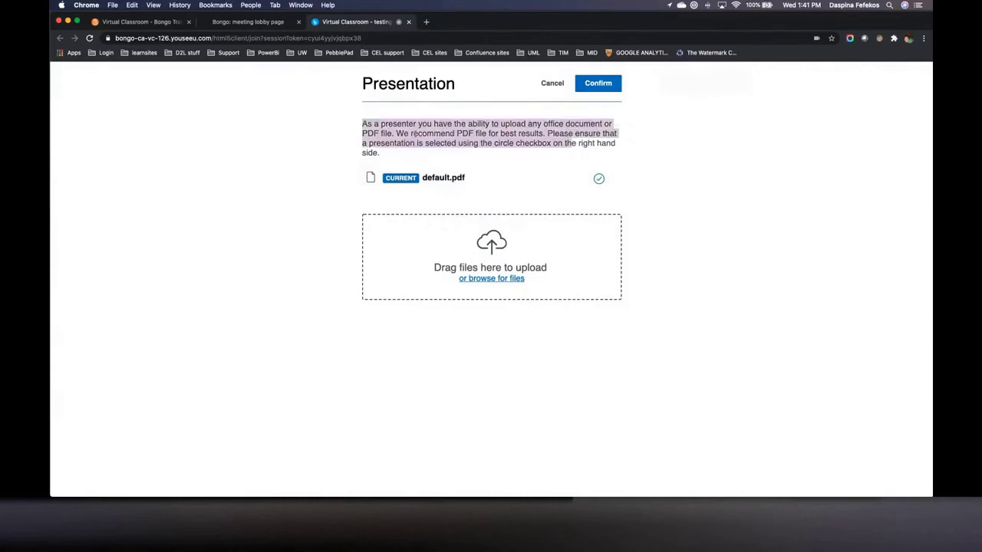
{"action": "left_click", "coordinate": [399, 133]}
{"action": "double_click", "coordinate": [470, 134]}
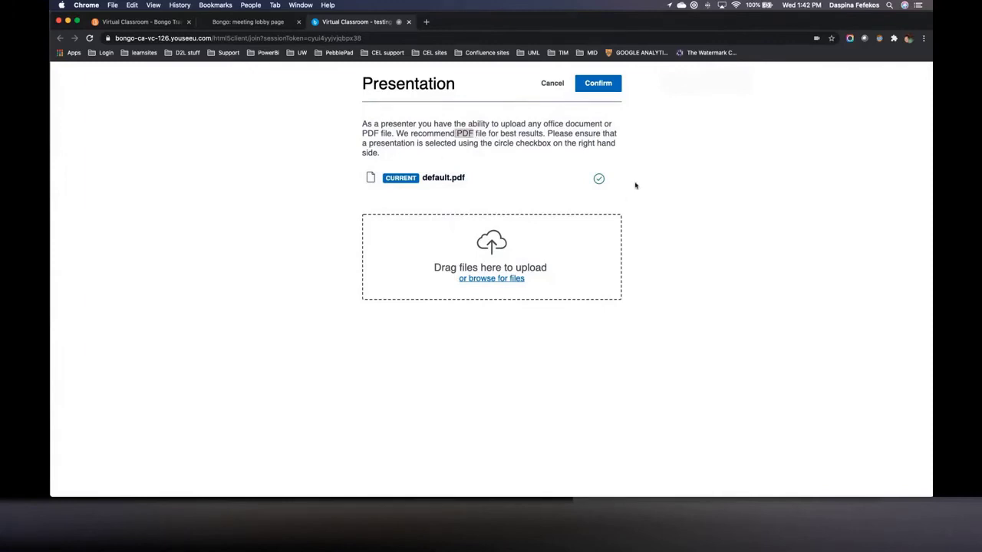
{"action": "left_click", "coordinate": [552, 83]}
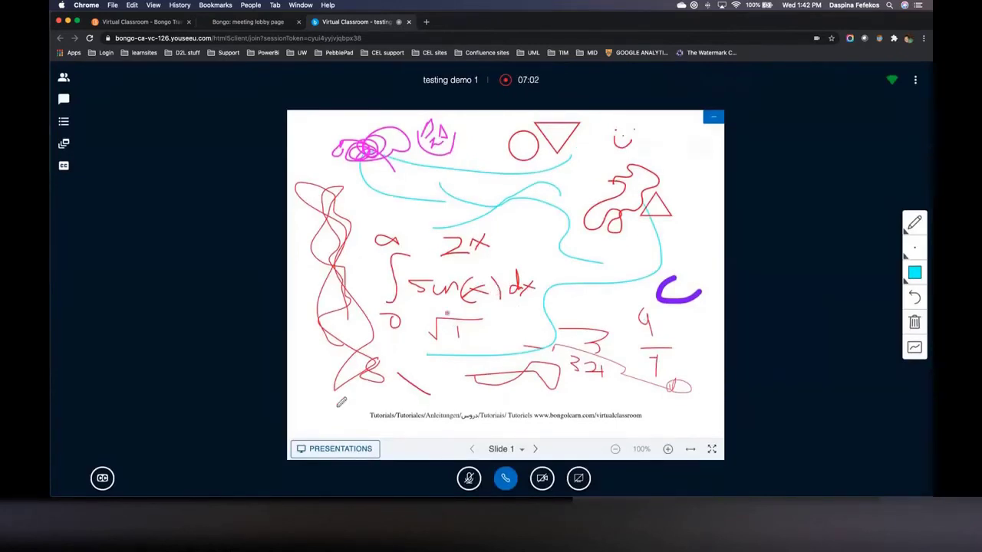
{"action": "left_click", "coordinate": [358, 448]}
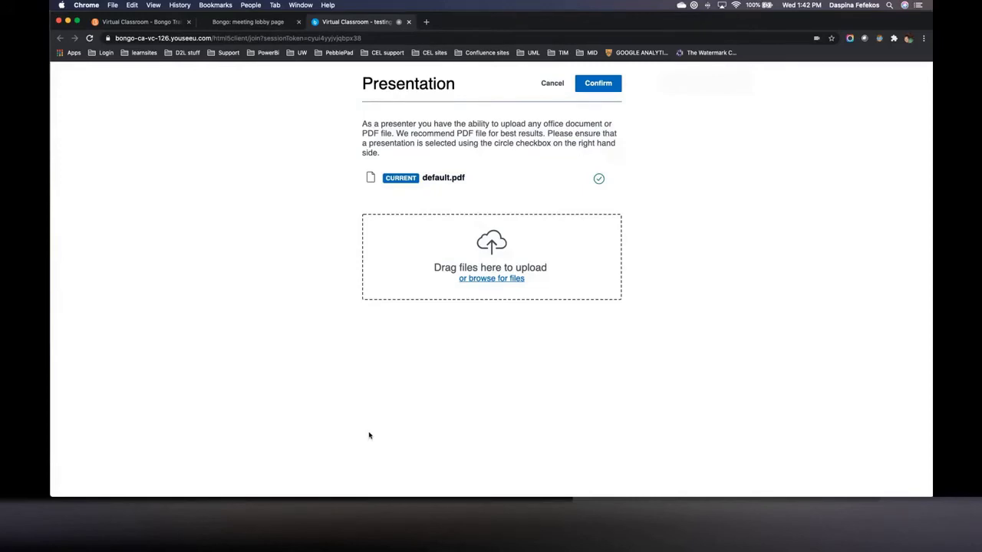
{"action": "left_click", "coordinate": [552, 84]}
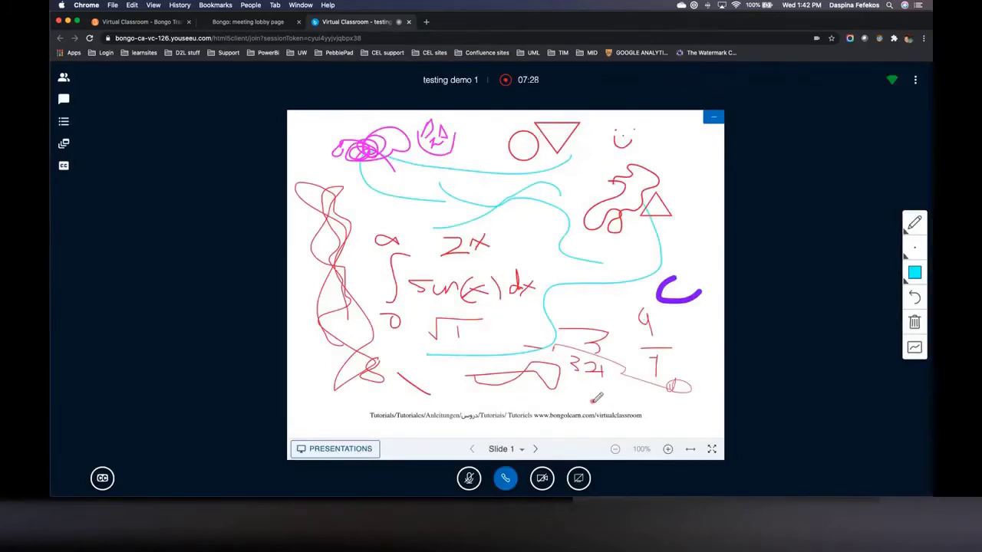
Step: Share the entire Screen 1 with the meeting after viewing the available application windows
{"action": "left_click", "coordinate": [579, 479]}
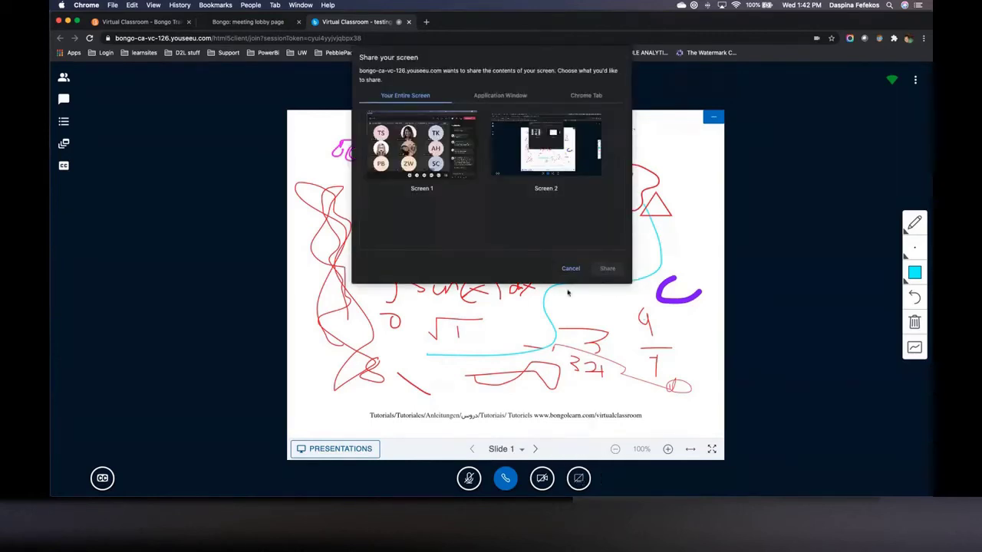
{"action": "left_click", "coordinate": [505, 97]}
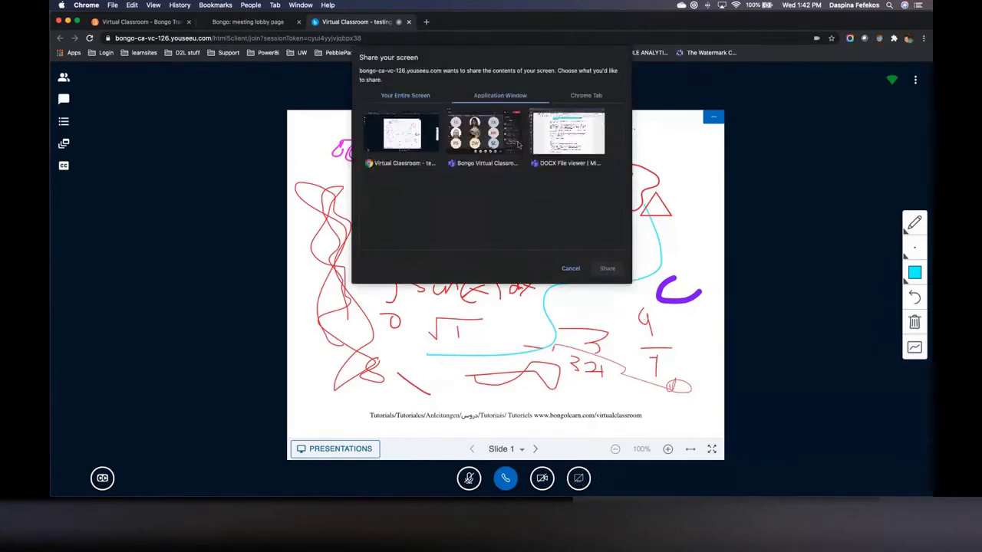
{"action": "left_click", "coordinate": [415, 96]}
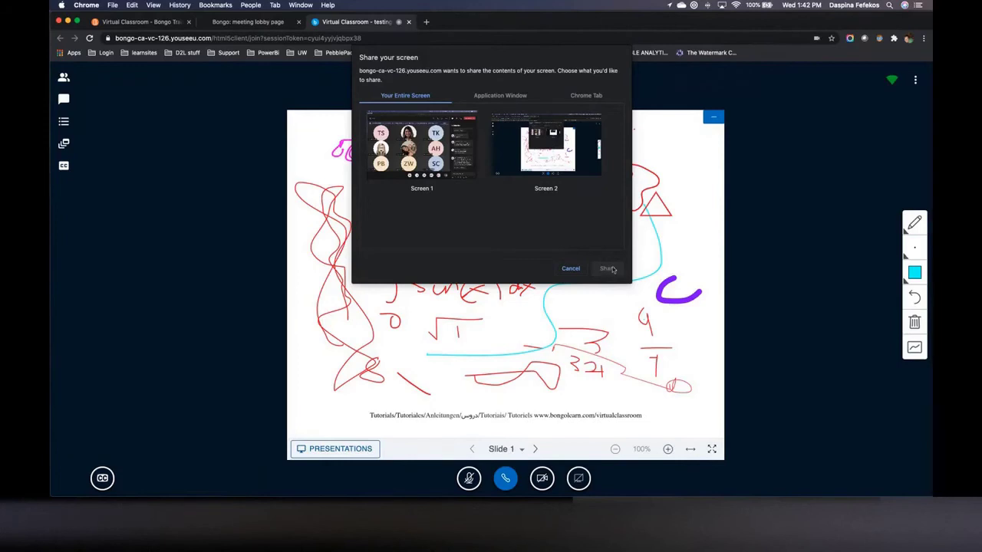
{"action": "left_click", "coordinate": [443, 143]}
{"action": "left_click", "coordinate": [607, 268]}
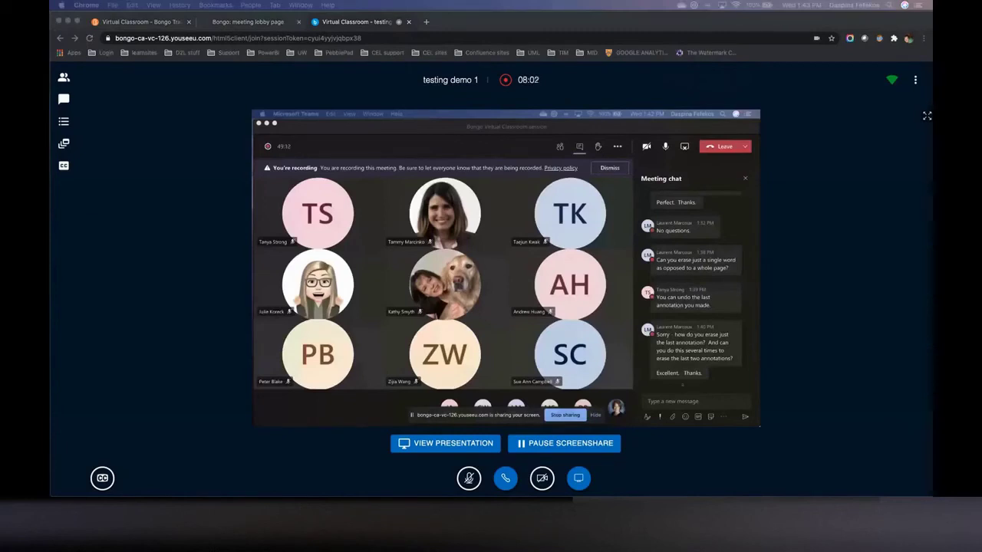
Step: Enter random text in the Teams meeting chat message box, delete it unsent, and return to the virtual classroom
{"action": "left_click", "coordinate": [688, 401]}
{"action": "type", "text": "ogjfodkt;hlkjkl"}
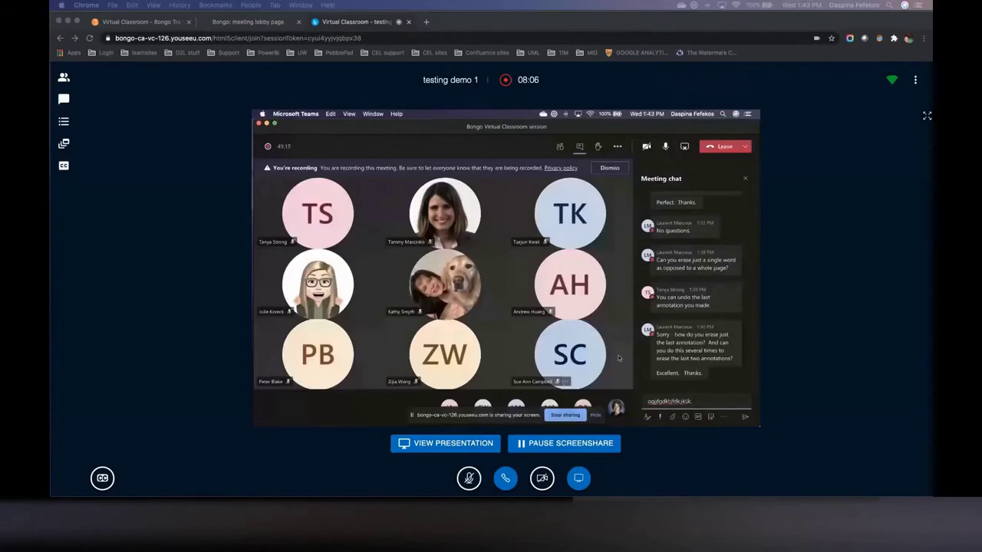
{"action": "left_click_drag", "start_coordinate": [708, 401], "coordinate": [643, 399]}
{"action": "key", "text": "BackSpace"}
{"action": "left_click", "coordinate": [873, 212]}
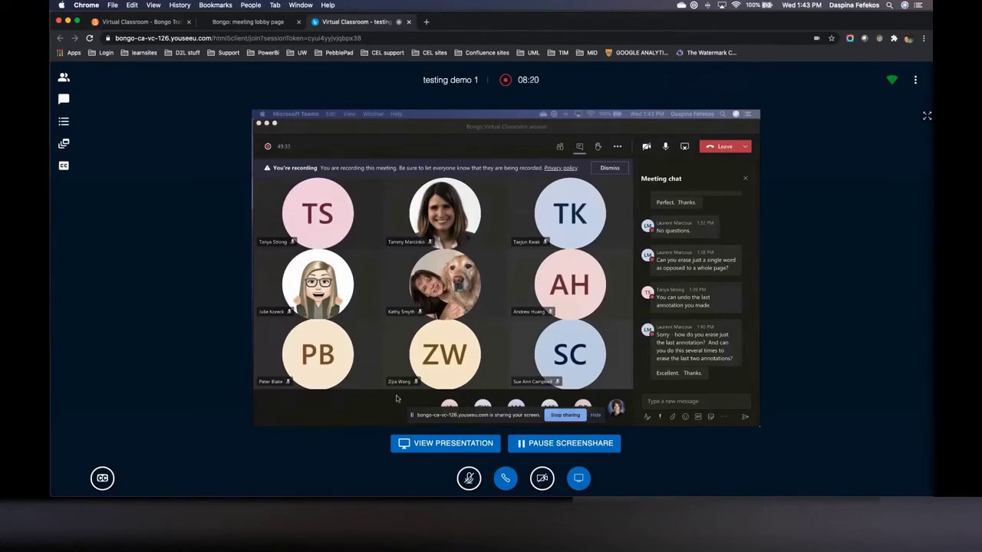
Step: Pause the screenshare and switch the view to the presentation
{"action": "left_click", "coordinate": [559, 443]}
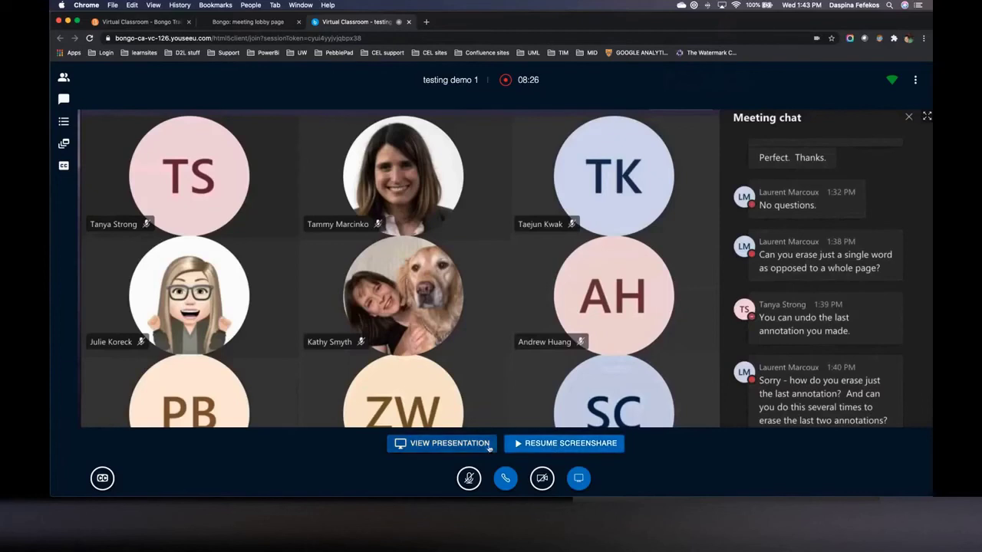
{"action": "left_click", "coordinate": [464, 448]}
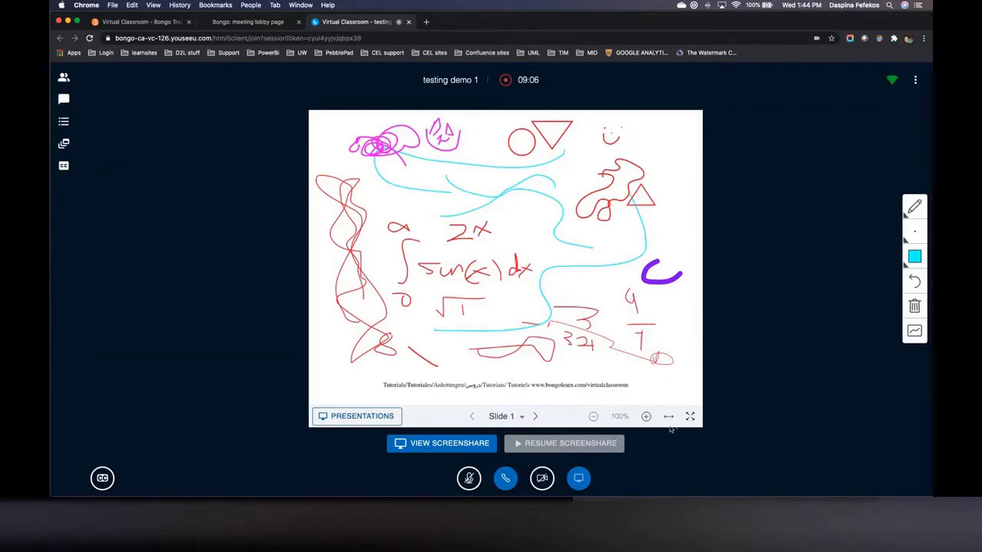
Step: Examine the presentation upload page and its file browser, keeping default.pdf as the current presentation
{"action": "left_click", "coordinate": [373, 422]}
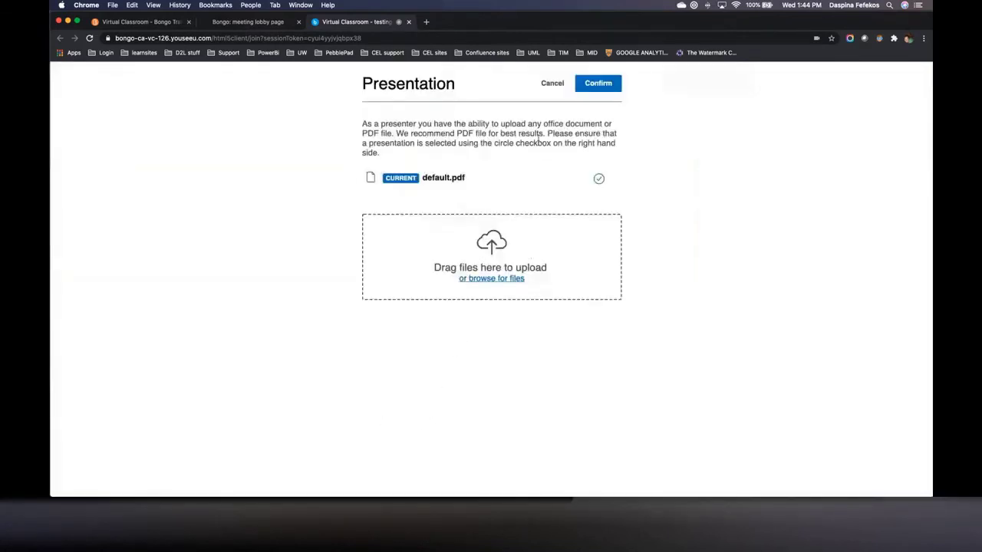
{"action": "left_click", "coordinate": [589, 87]}
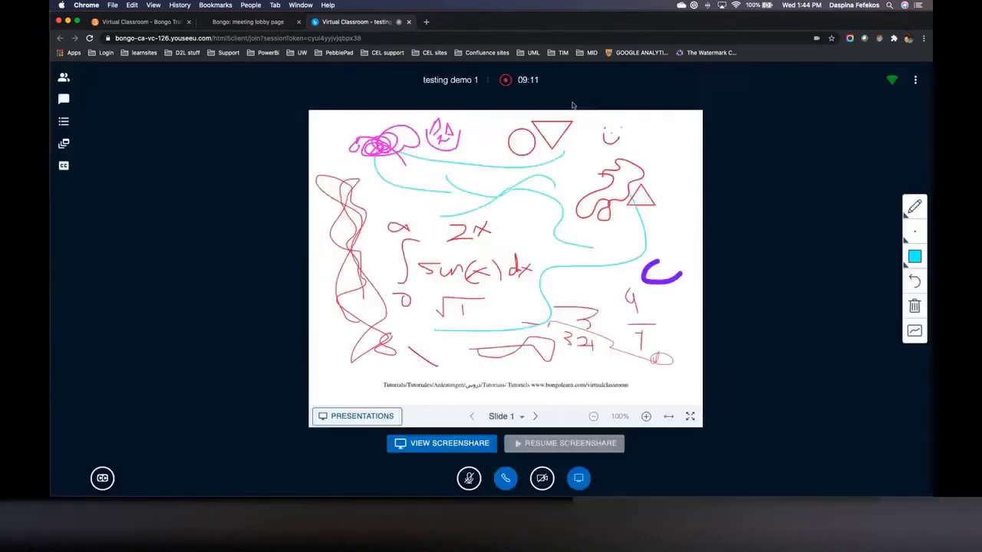
{"action": "left_click", "coordinate": [376, 419]}
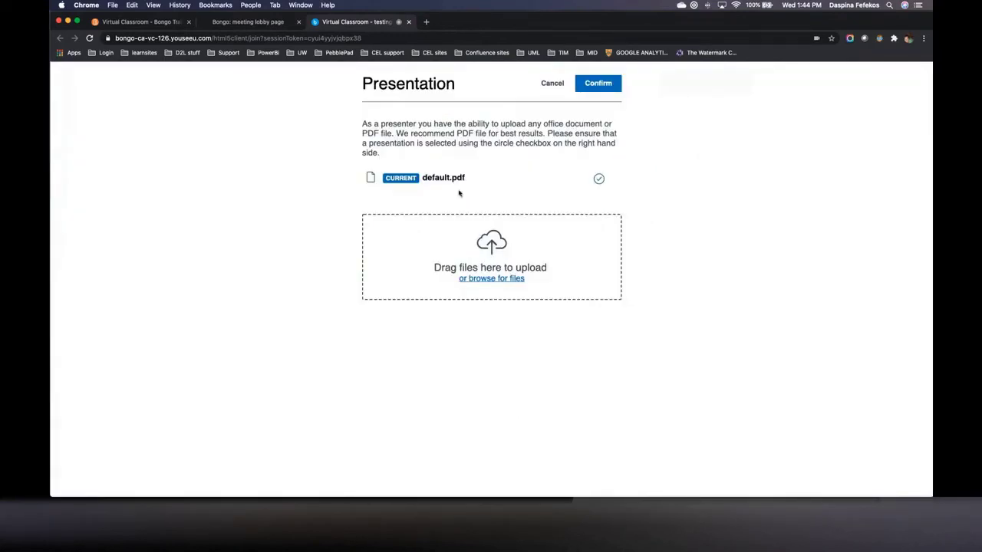
{"action": "left_click", "coordinate": [557, 247]}
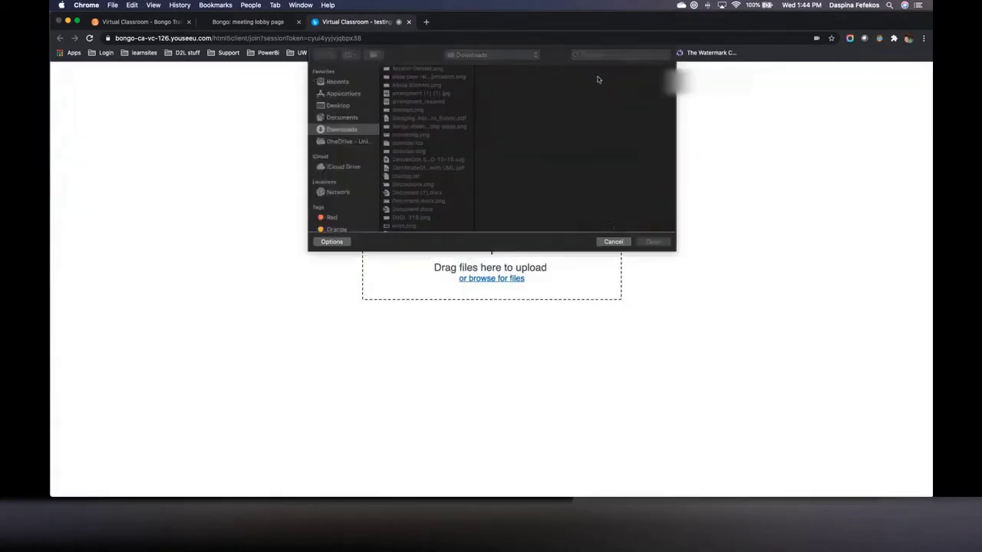
{"action": "left_click", "coordinate": [614, 242]}
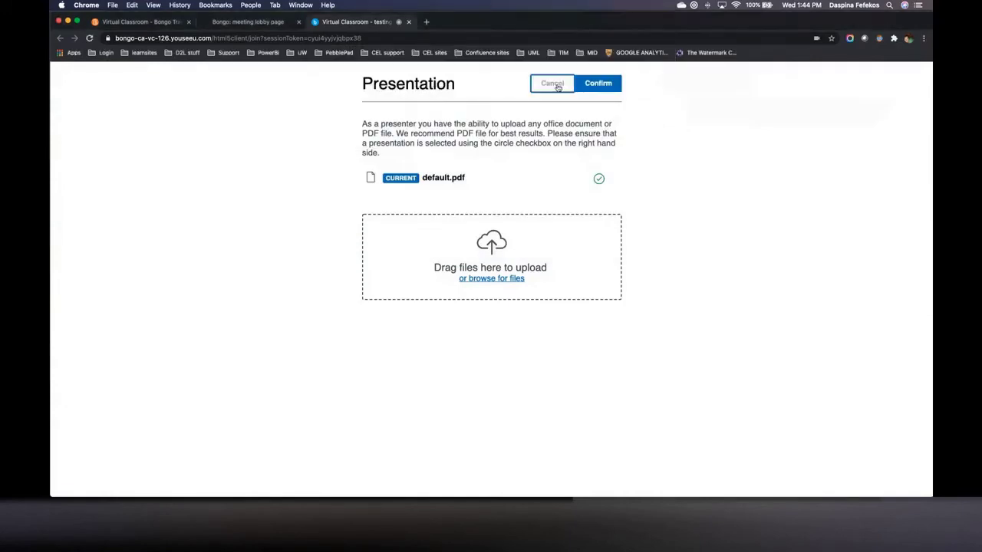
{"action": "left_click", "coordinate": [565, 86]}
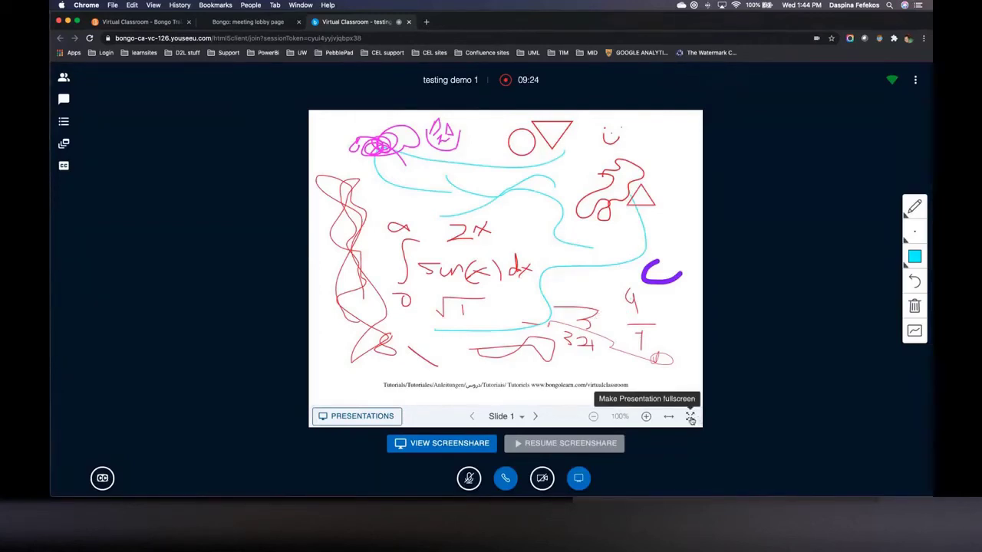
Step: Zoom slide 1 in to 400%, back out to 100%, and in again to 150%
{"action": "left_click", "coordinate": [645, 416]}
{"action": "left_click", "coordinate": [646, 417]}
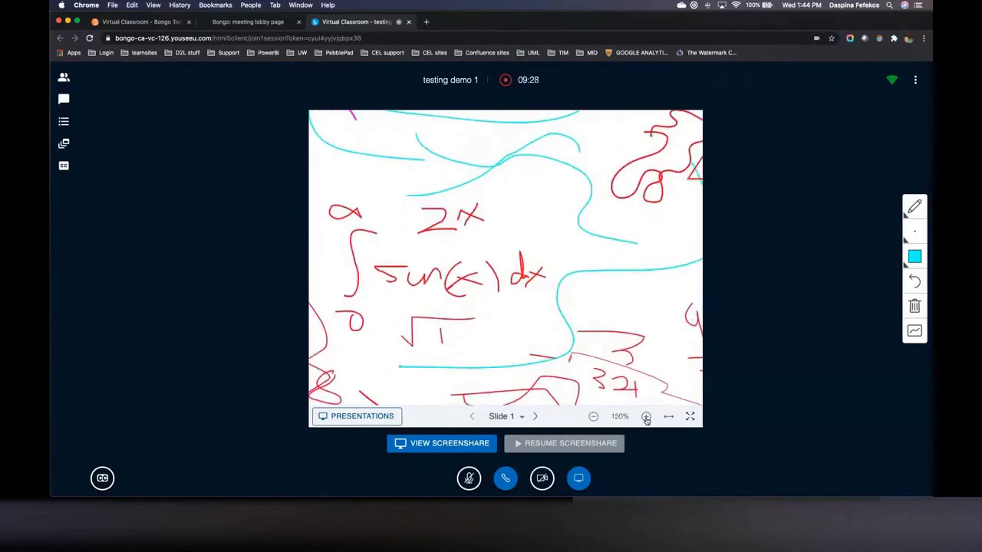
{"action": "left_click", "coordinate": [646, 417]}
{"action": "scroll", "coordinate": [581, 324], "scroll_direction": "up", "scroll_amount": 5}
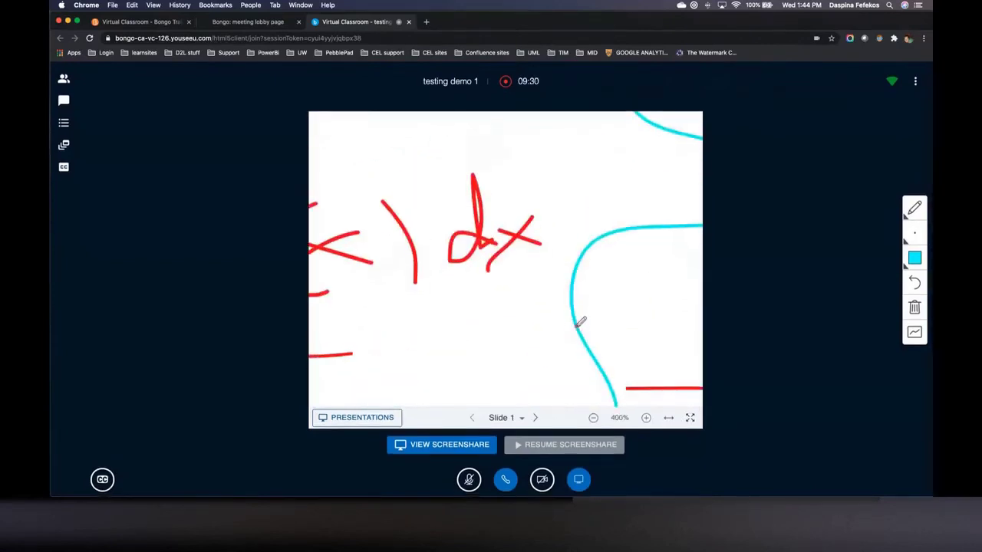
{"action": "scroll", "coordinate": [580, 324], "scroll_direction": "down", "scroll_amount": 10}
{"action": "scroll", "coordinate": [581, 325], "scroll_direction": "up", "scroll_amount": 5}
{"action": "scroll", "coordinate": [581, 325], "scroll_direction": "down", "scroll_amount": 5}
{"action": "scroll", "coordinate": [580, 324], "scroll_direction": "up", "scroll_amount": 1}
{"action": "scroll", "coordinate": [581, 324], "scroll_direction": "down", "scroll_amount": 1}
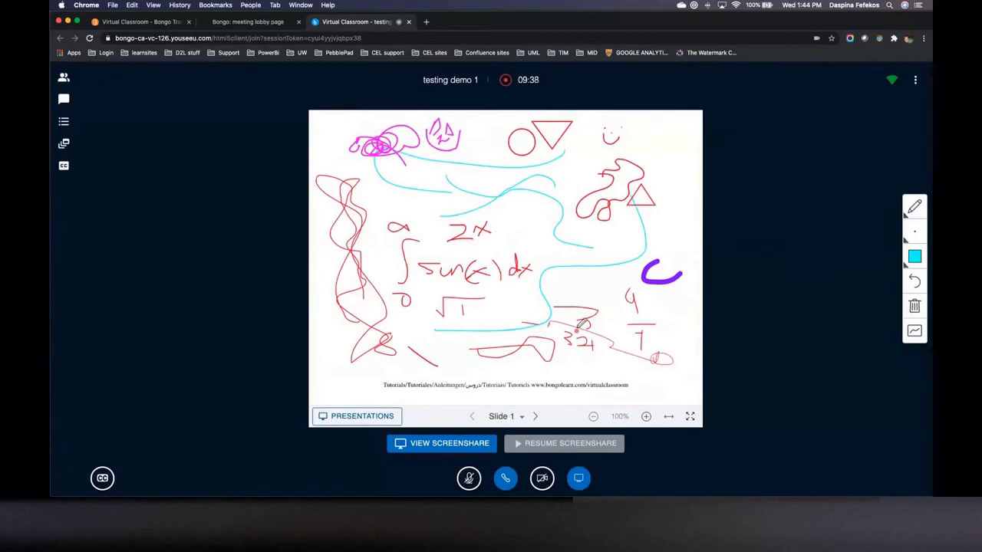
{"action": "left_click", "coordinate": [646, 416]}
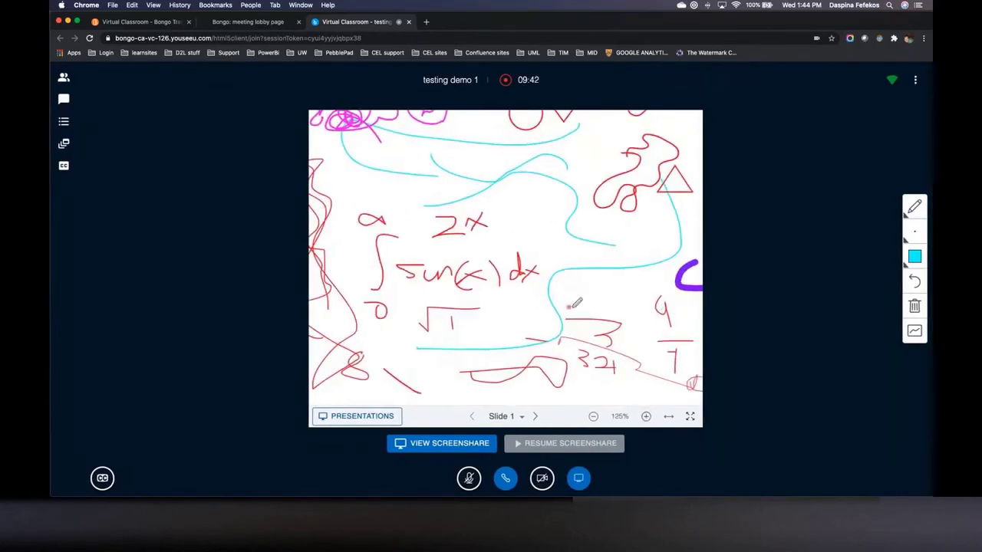
{"action": "left_click", "coordinate": [646, 416]}
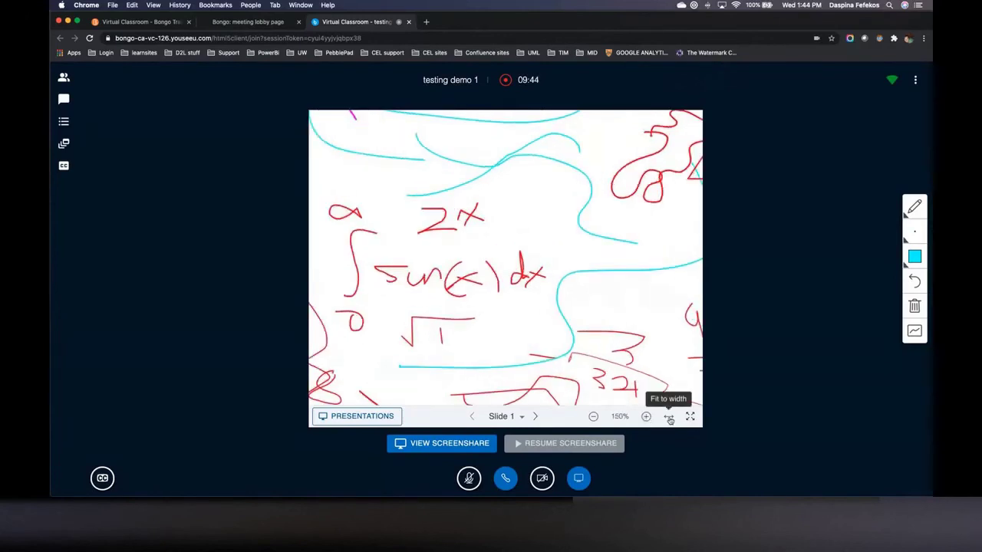
Step: Switch the presentation's fit-to-width view on and off, and display the presentation full screen before returning to the normal view
{"action": "left_click", "coordinate": [668, 416]}
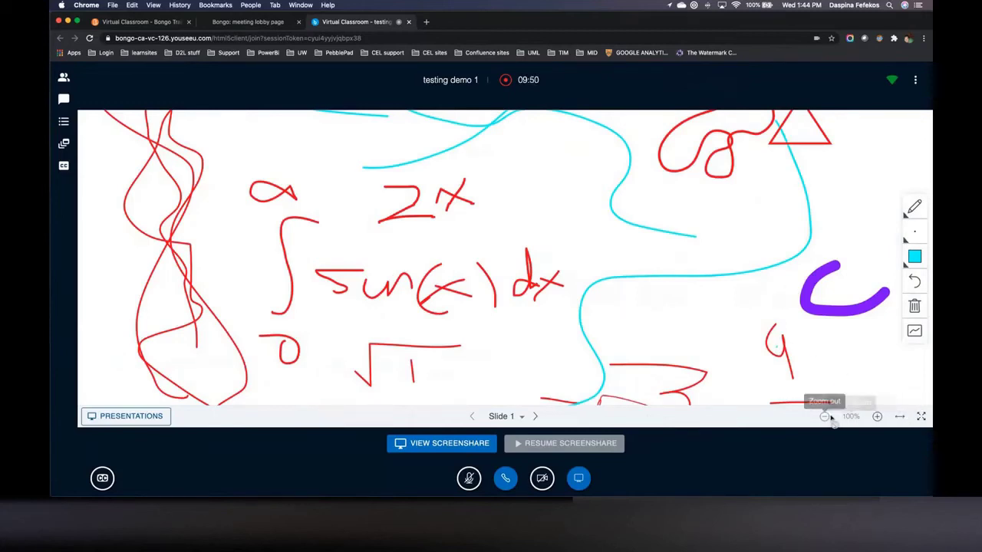
{"action": "left_click", "coordinate": [899, 416]}
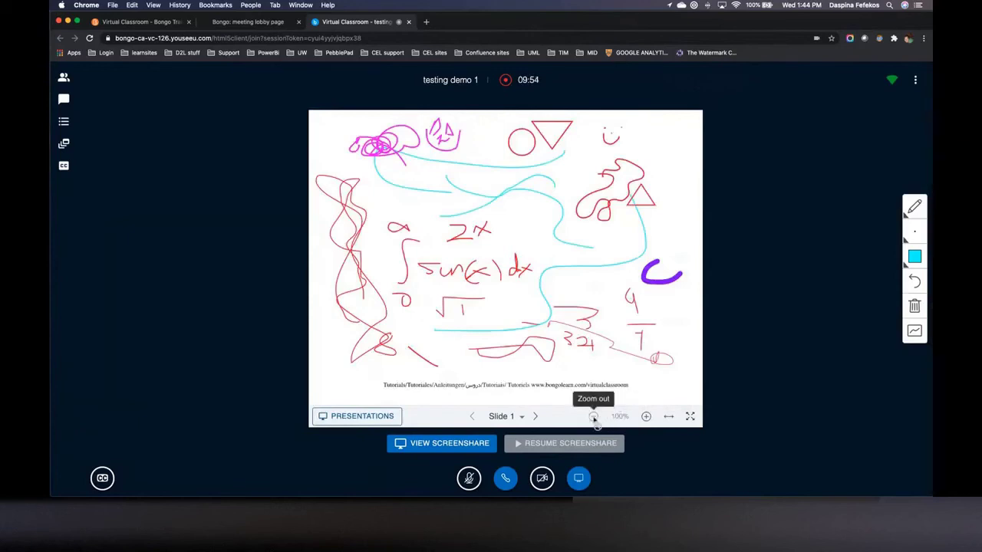
{"action": "left_click", "coordinate": [690, 417]}
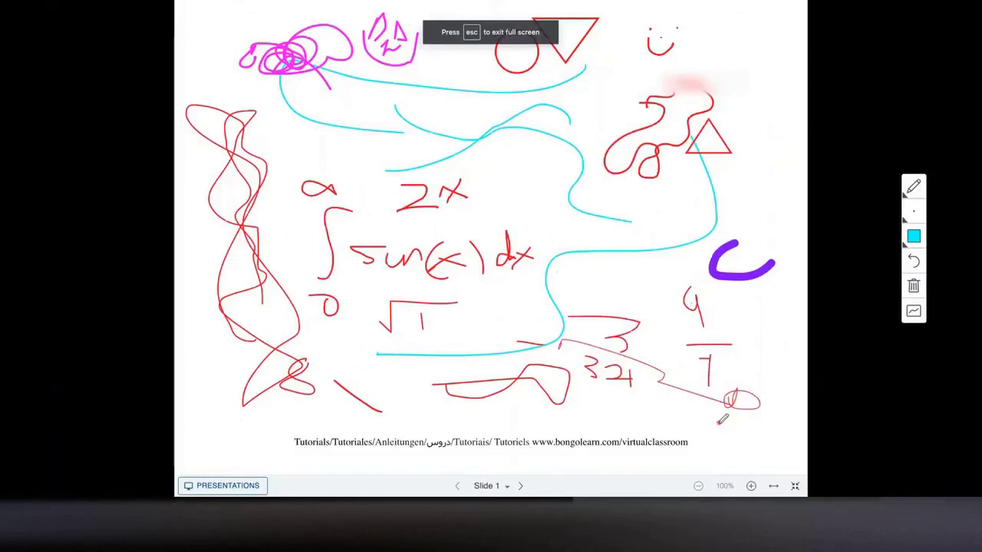
{"action": "key", "text": "Escape"}
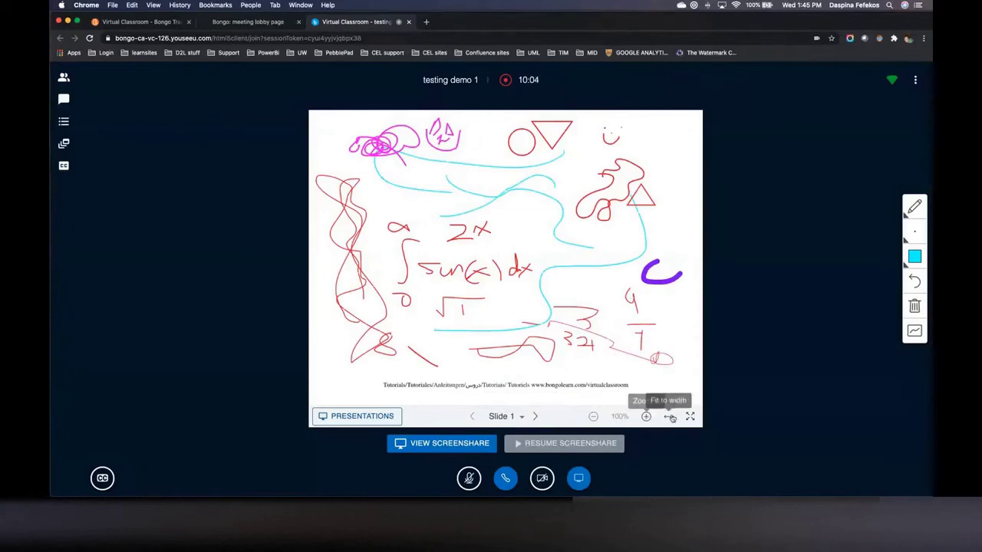
Step: Zoom slide 1 in and back out to 100%, and display slide 2 before returning to slide 1
{"action": "left_click", "coordinate": [645, 417]}
{"action": "left_click", "coordinate": [646, 417]}
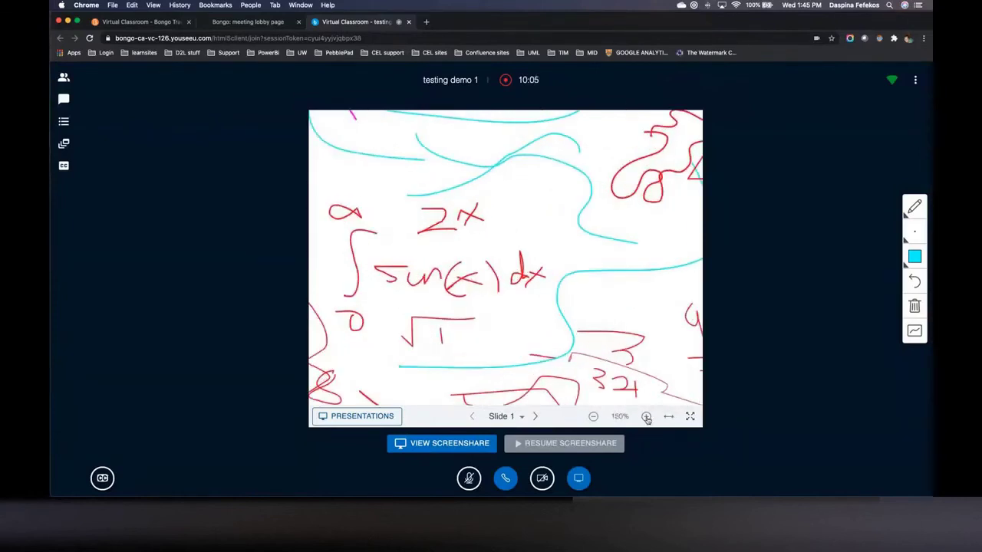
{"action": "left_click", "coordinate": [593, 417]}
{"action": "left_click", "coordinate": [593, 416]}
{"action": "left_click", "coordinate": [536, 416]}
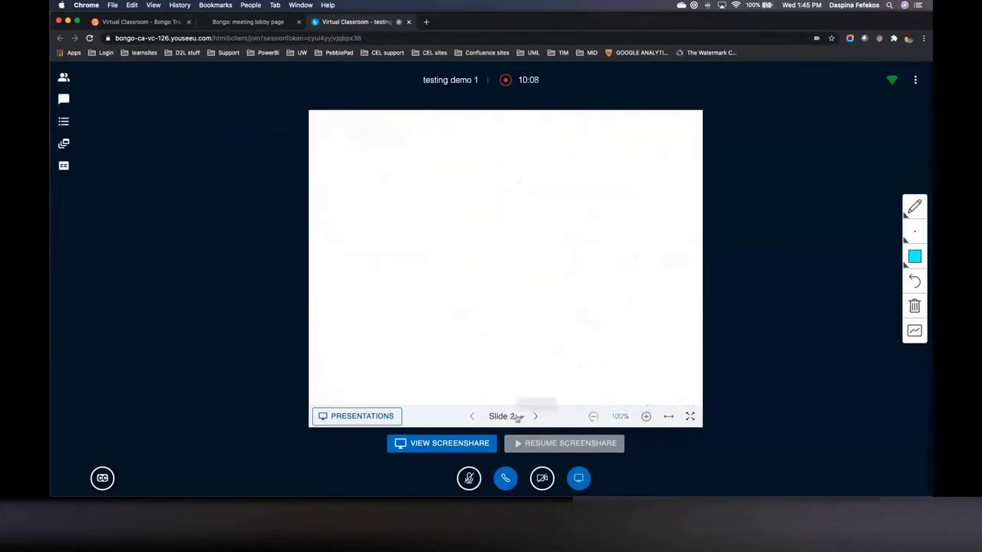
{"action": "left_click", "coordinate": [472, 416]}
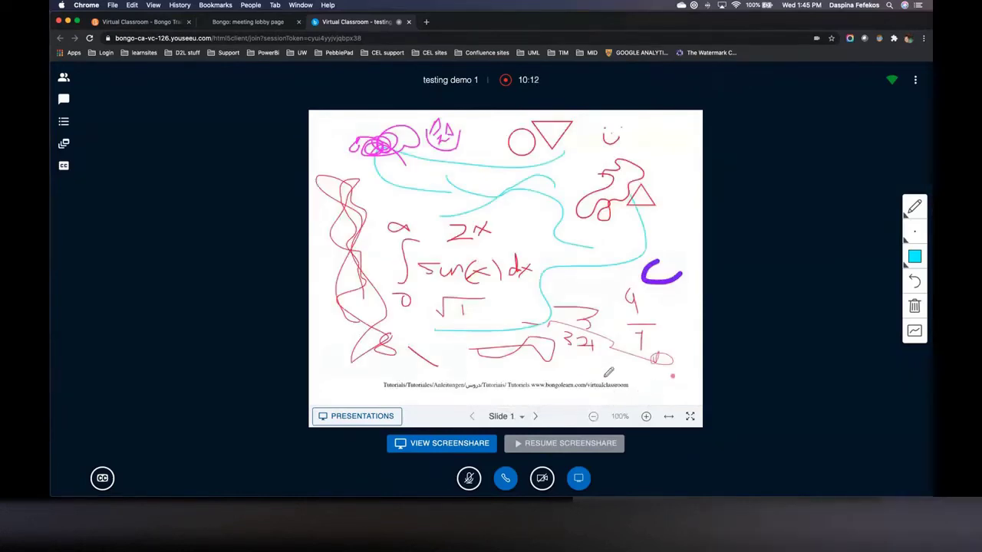
Step: Look through the Downloads and OneDrive folders for a presentation file to upload, and search the computer for "how to"
{"action": "left_click", "coordinate": [369, 418]}
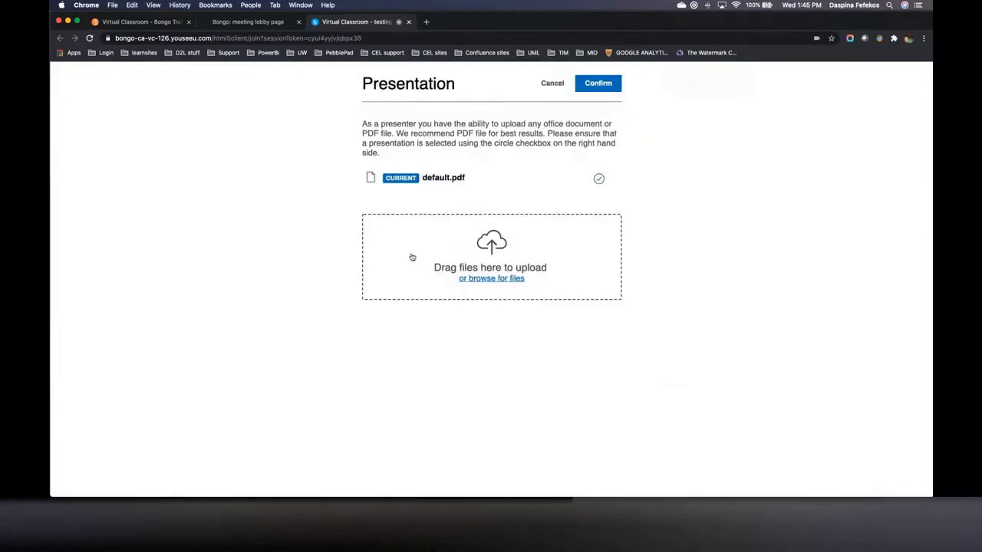
{"action": "left_click", "coordinate": [596, 84]}
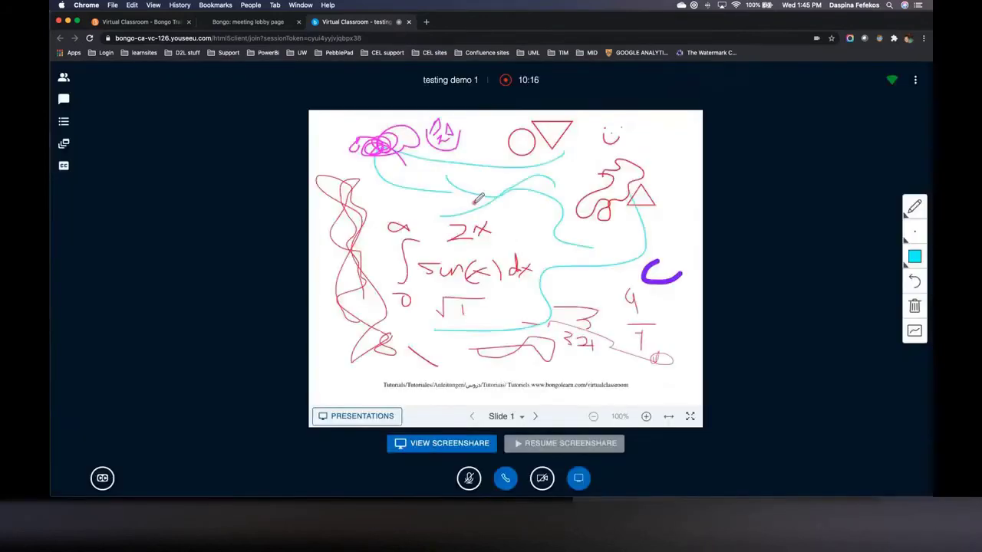
{"action": "left_click", "coordinate": [379, 418]}
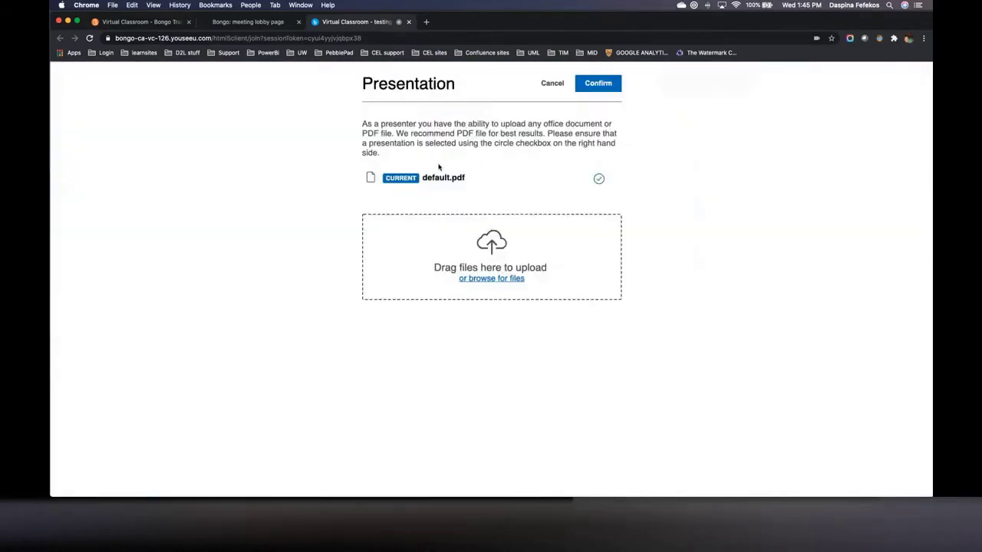
{"action": "left_click", "coordinate": [502, 280]}
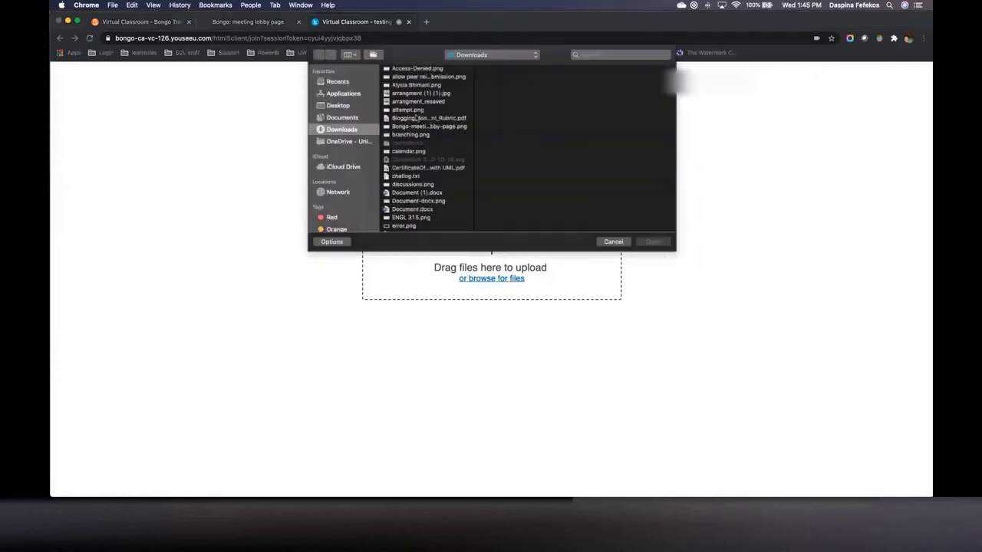
{"action": "scroll", "coordinate": [423, 117], "scroll_direction": "down", "scroll_amount": 10}
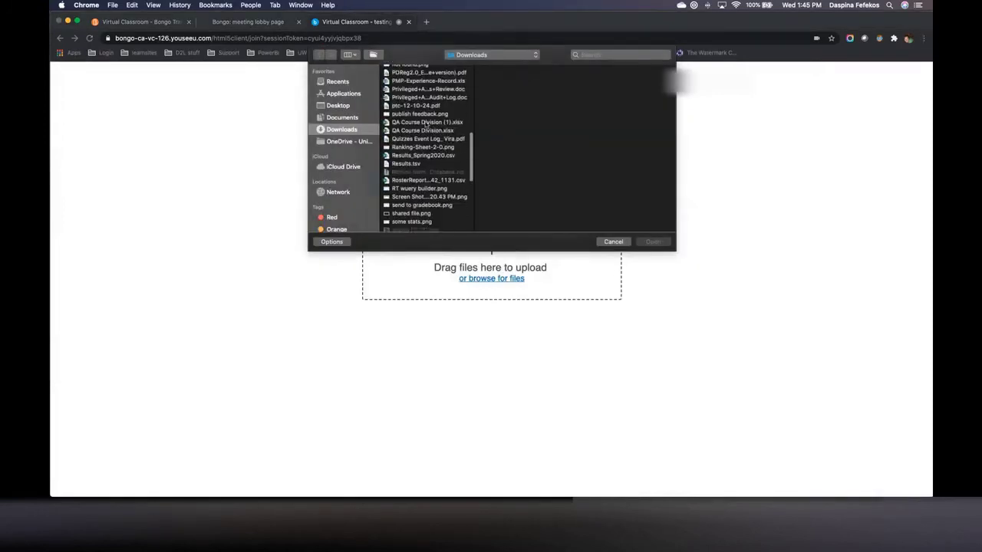
{"action": "scroll", "coordinate": [426, 124], "scroll_direction": "down", "scroll_amount": 4}
{"action": "scroll", "coordinate": [426, 125], "scroll_direction": "down", "scroll_amount": 5}
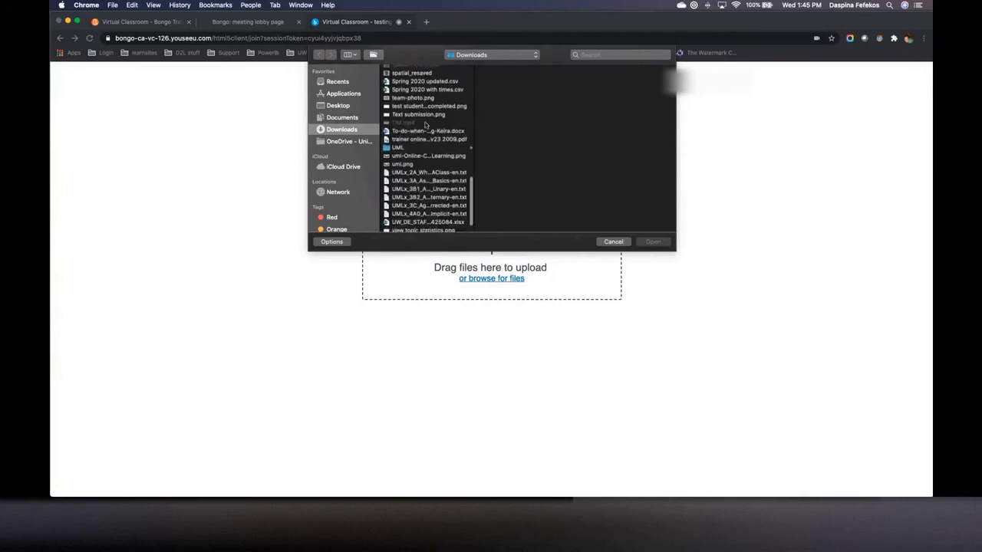
{"action": "left_click", "coordinate": [340, 143]}
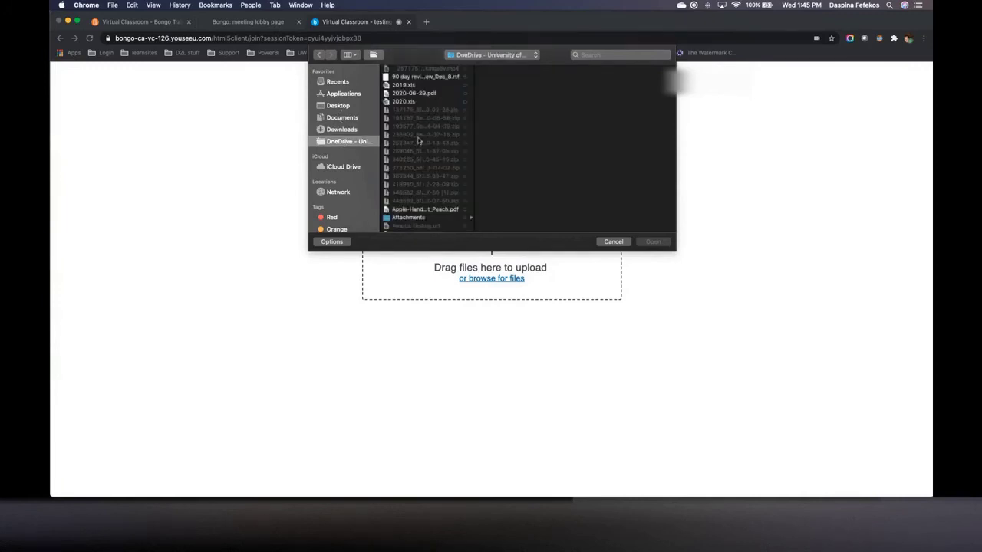
{"action": "left_click", "coordinate": [608, 54]}
{"action": "type", "text": "how to"}
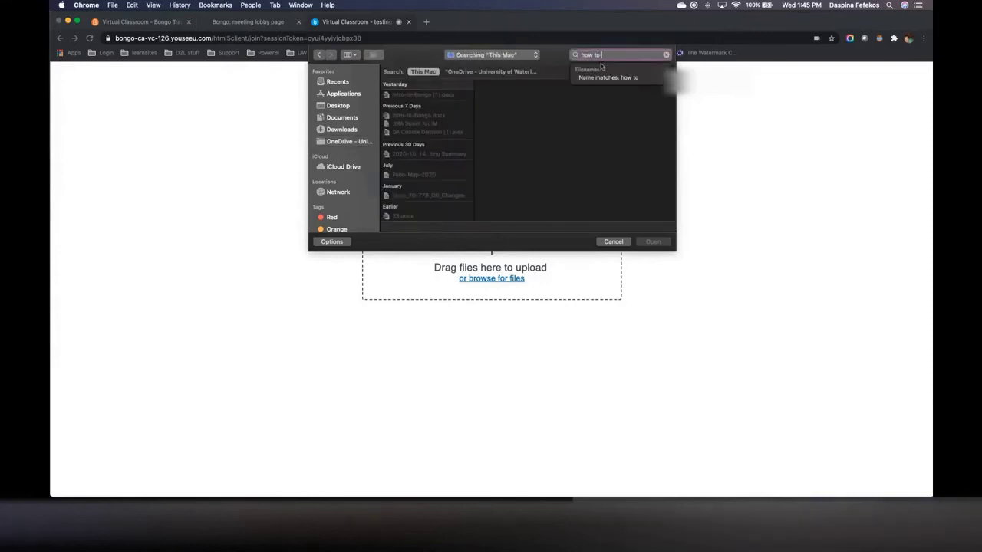
Step: Choose Intro-to-Bongo.docx from the search results and upload it as the current presentation
{"action": "left_click", "coordinate": [416, 117]}
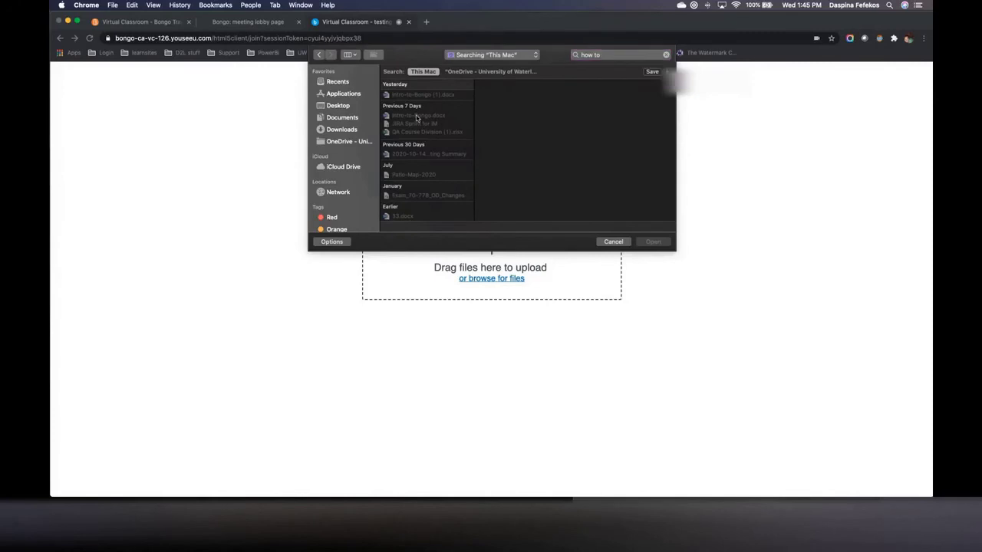
{"action": "left_click", "coordinate": [417, 117]}
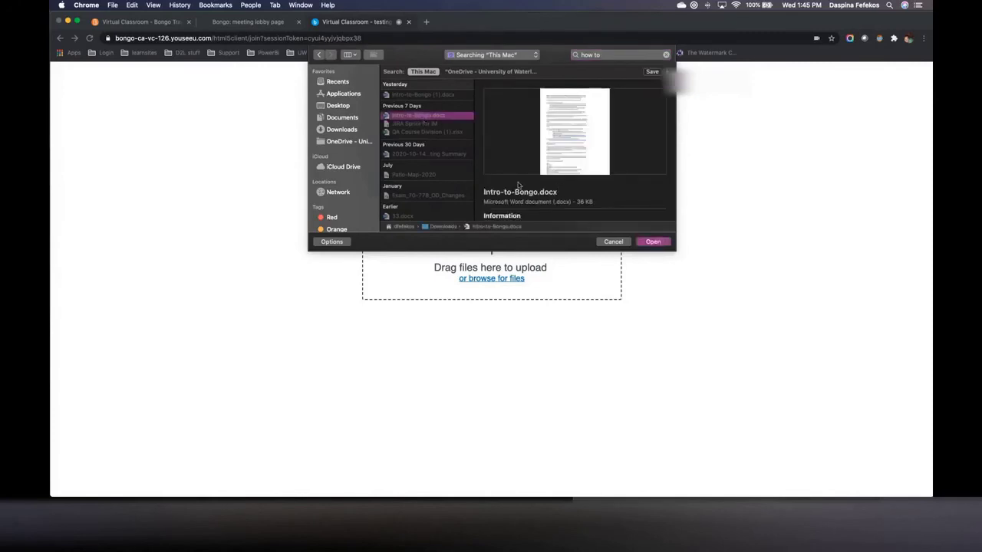
{"action": "scroll", "coordinate": [425, 175], "scroll_direction": "down", "scroll_amount": 10}
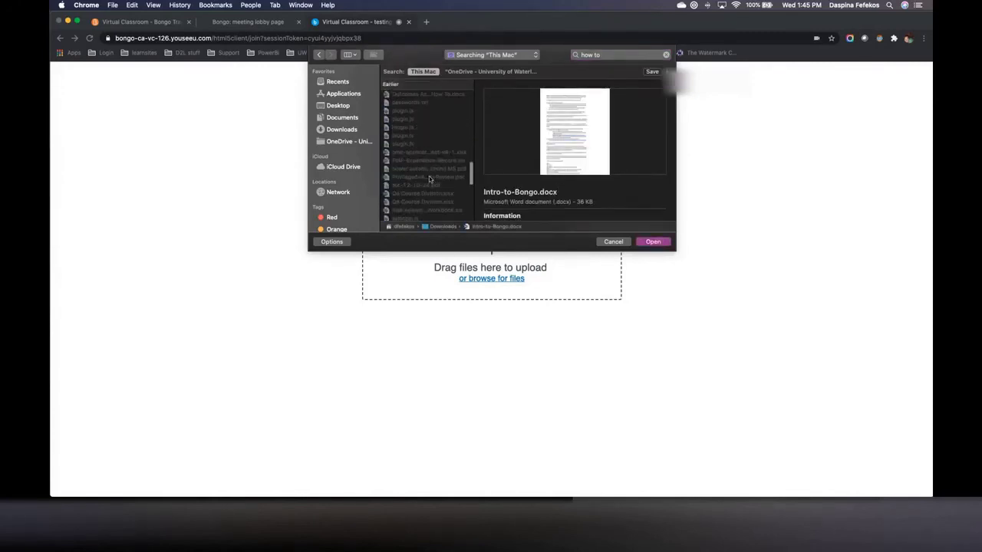
{"action": "key", "text": "Return"}
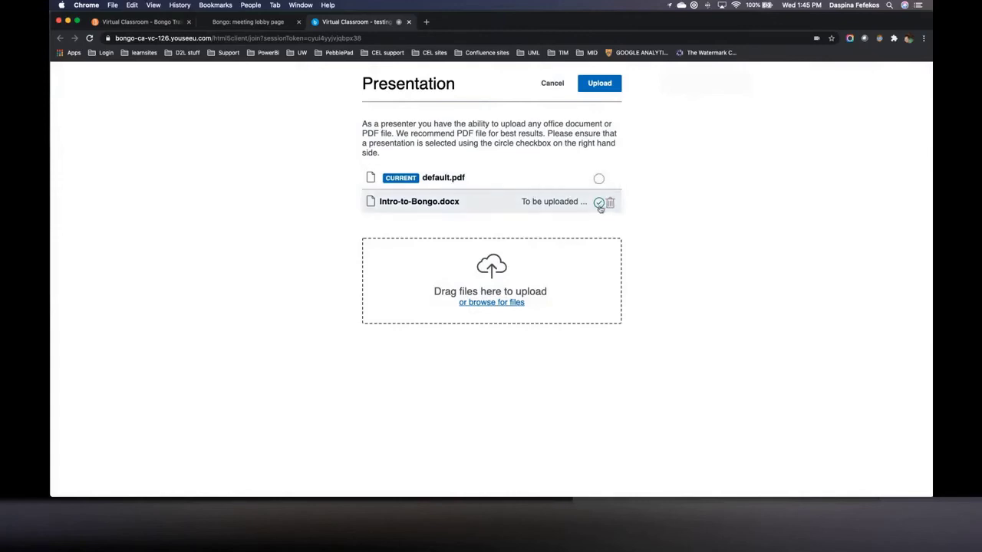
{"action": "left_click", "coordinate": [599, 88]}
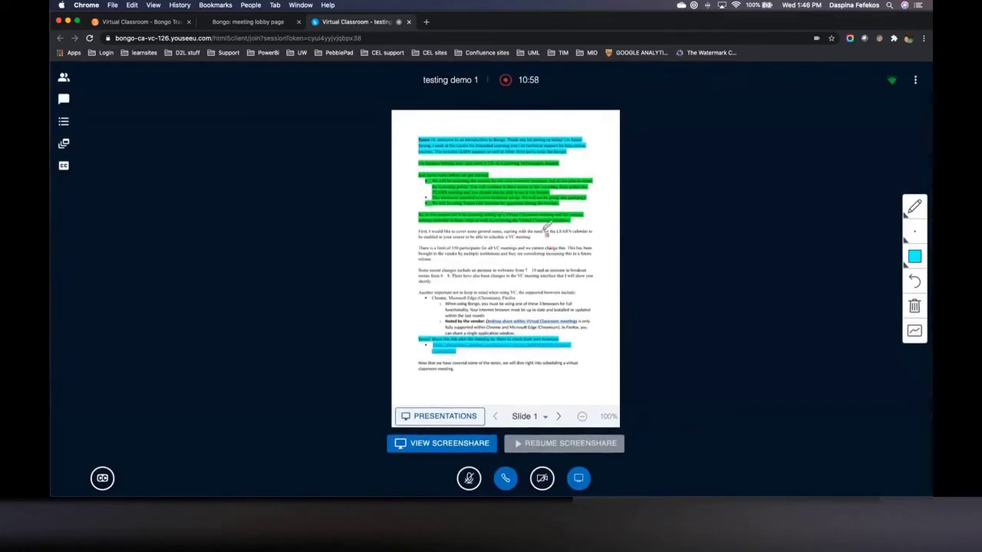
Step: Page through the uploaded Intro-to-Bongo.docx presentation from slide 1 to slide 6
{"action": "left_click", "coordinate": [557, 416]}
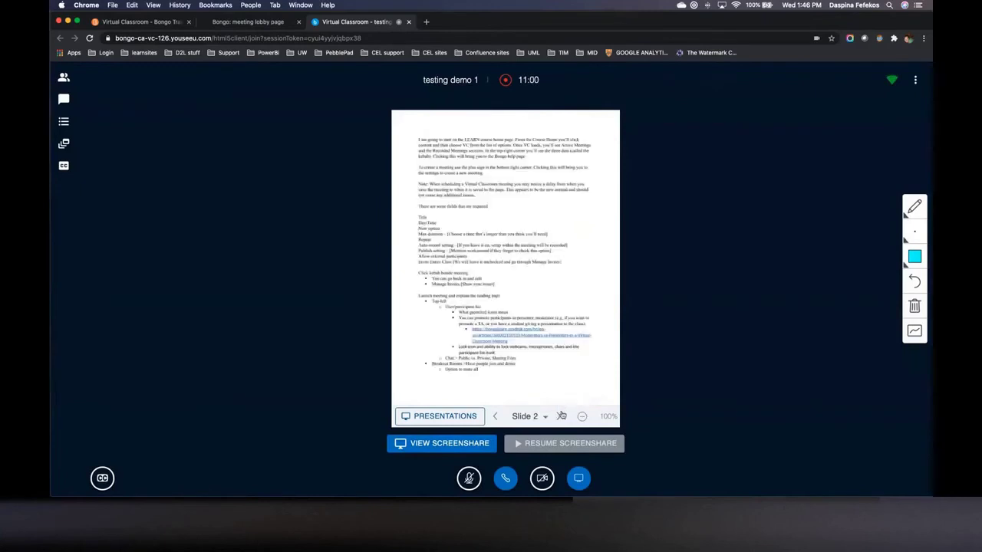
{"action": "left_click", "coordinate": [559, 416]}
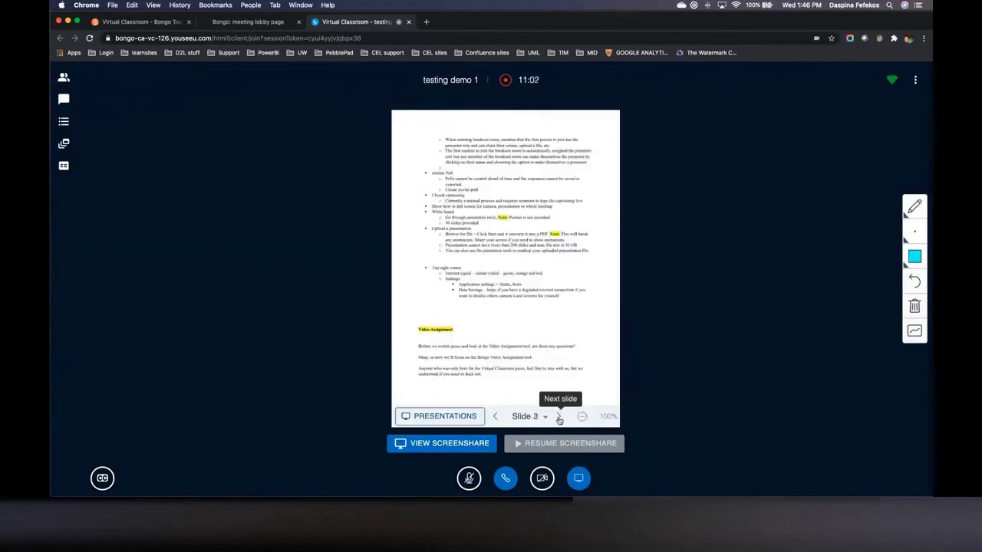
{"action": "left_click", "coordinate": [559, 416]}
{"action": "left_click", "coordinate": [559, 417]}
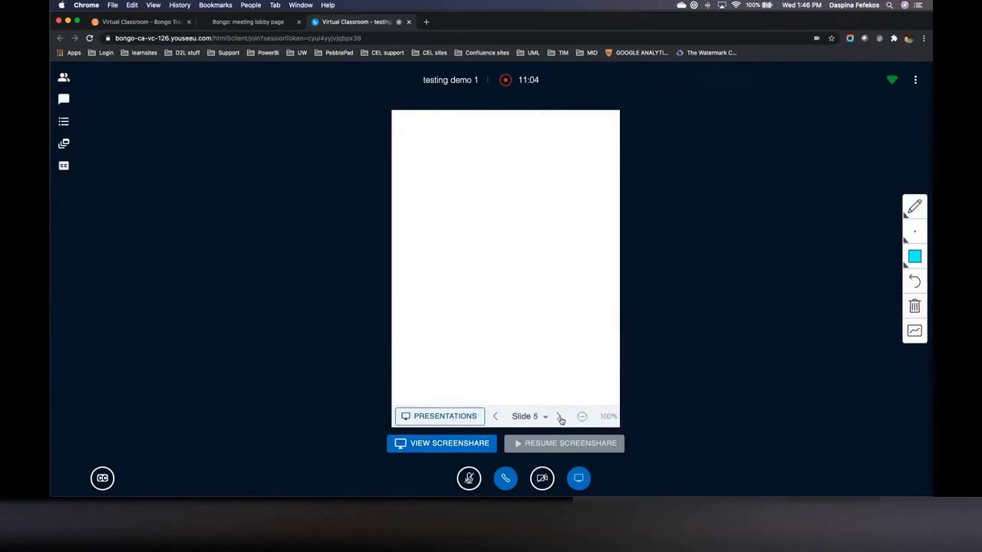
{"action": "left_click", "coordinate": [560, 417]}
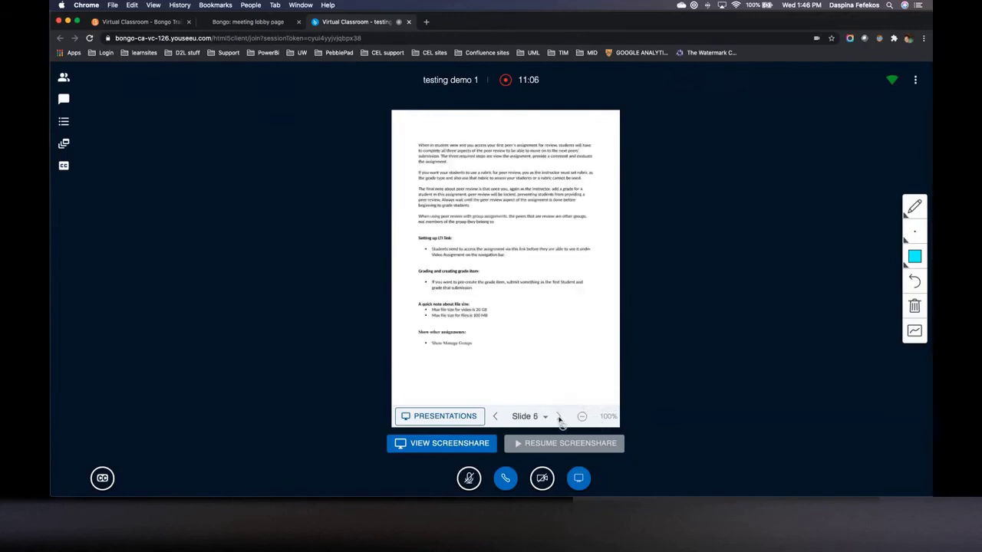
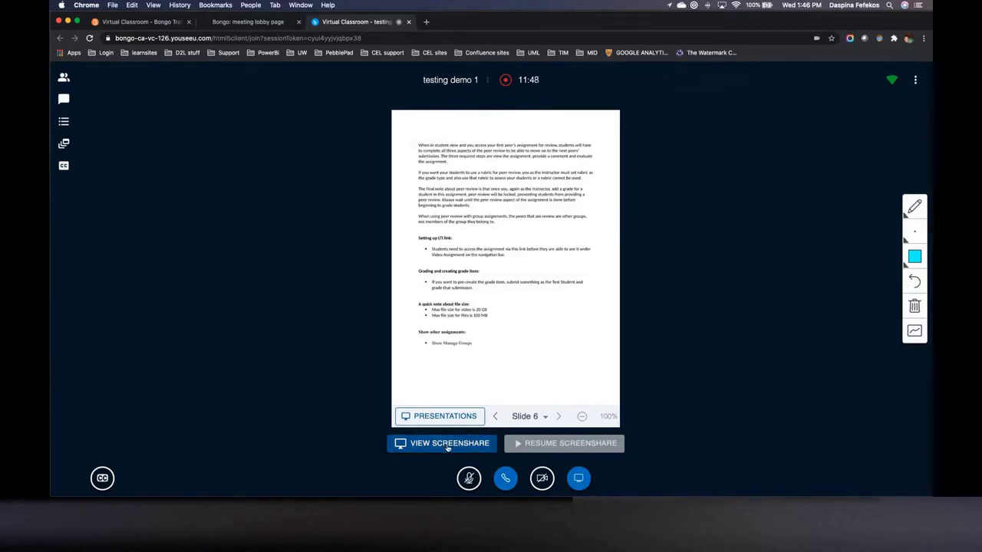
Step: End the screenshare and make default.pdf the current presentation
{"action": "left_click", "coordinate": [581, 481]}
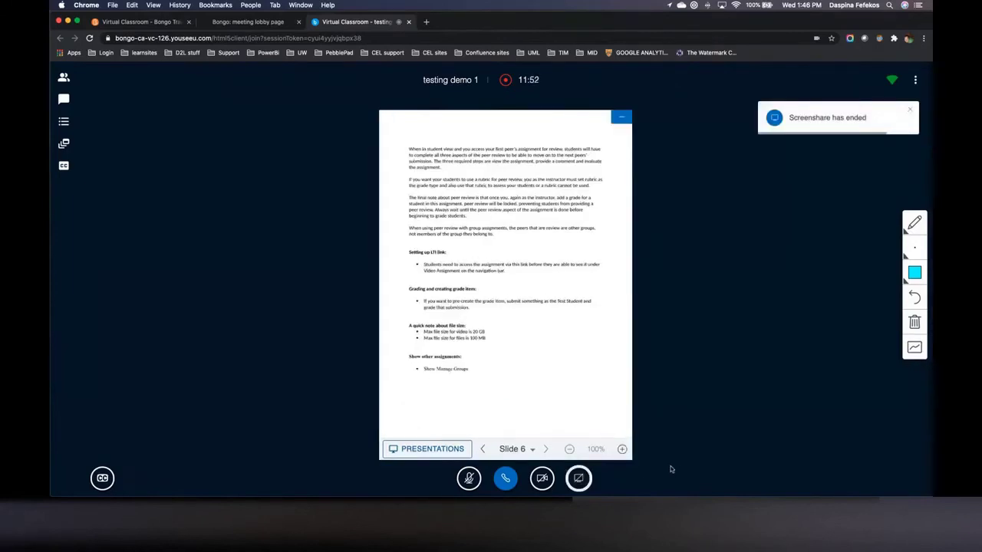
{"action": "left_click", "coordinate": [463, 452]}
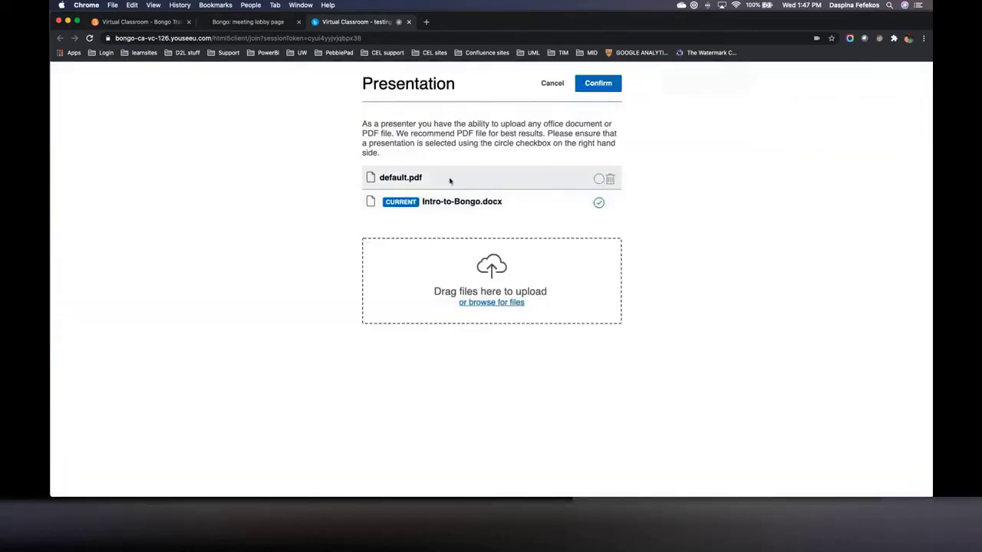
{"action": "left_click", "coordinate": [599, 179]}
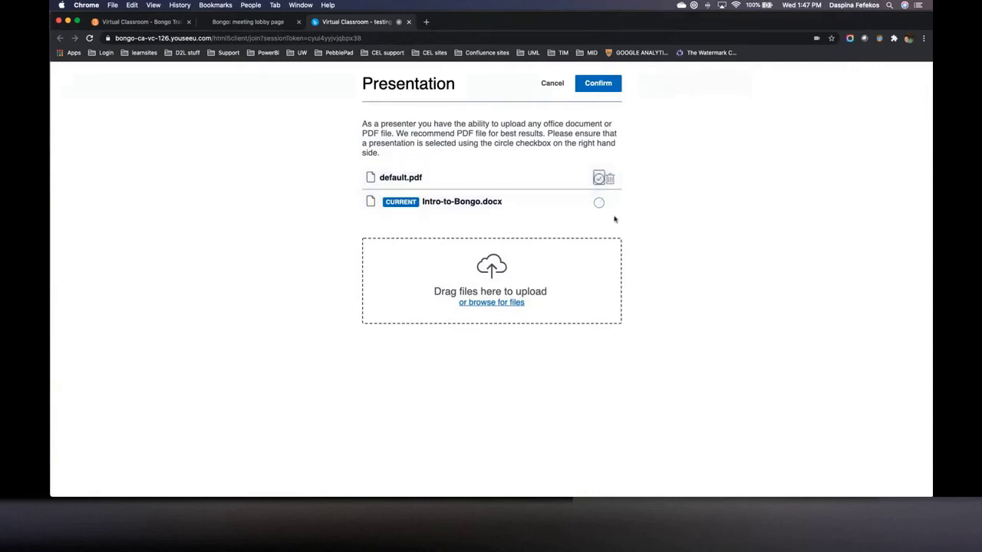
{"action": "left_click", "coordinate": [605, 85]}
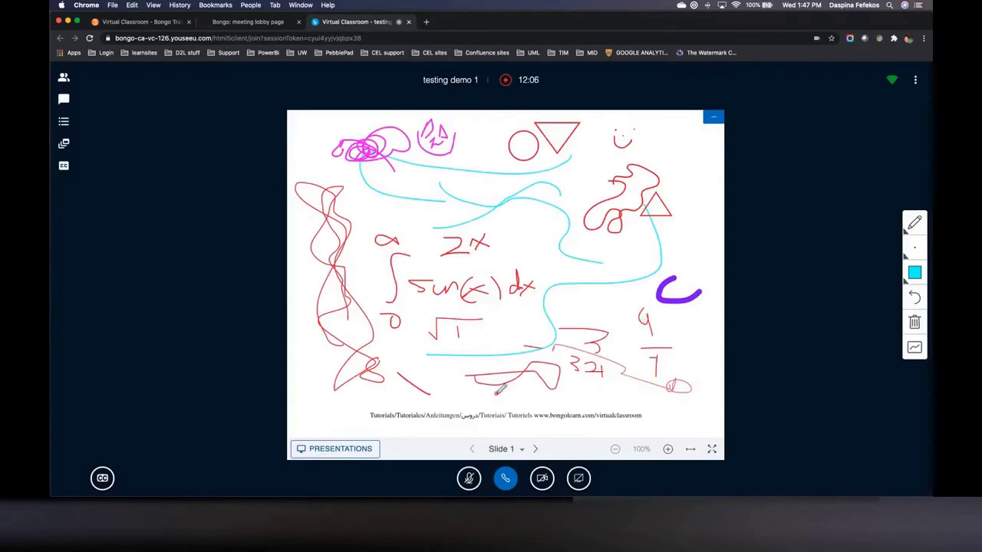
{"action": "left_click", "coordinate": [359, 452]}
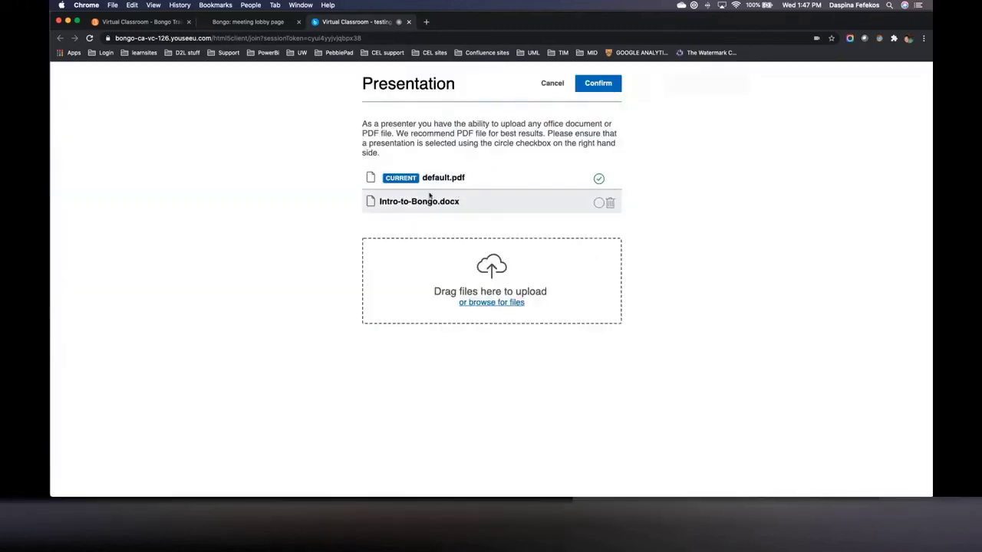
{"action": "left_click", "coordinate": [600, 204]}
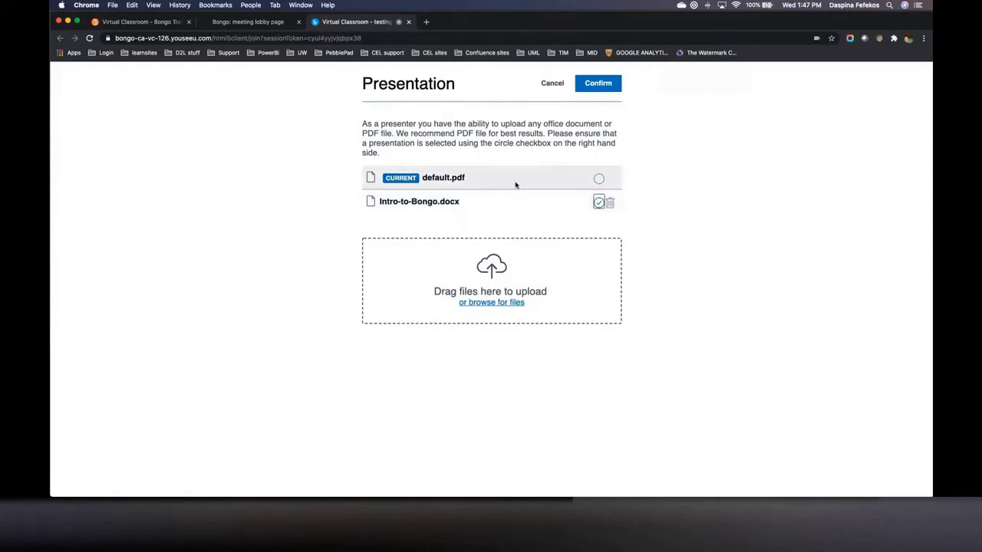
{"action": "left_click", "coordinate": [553, 89]}
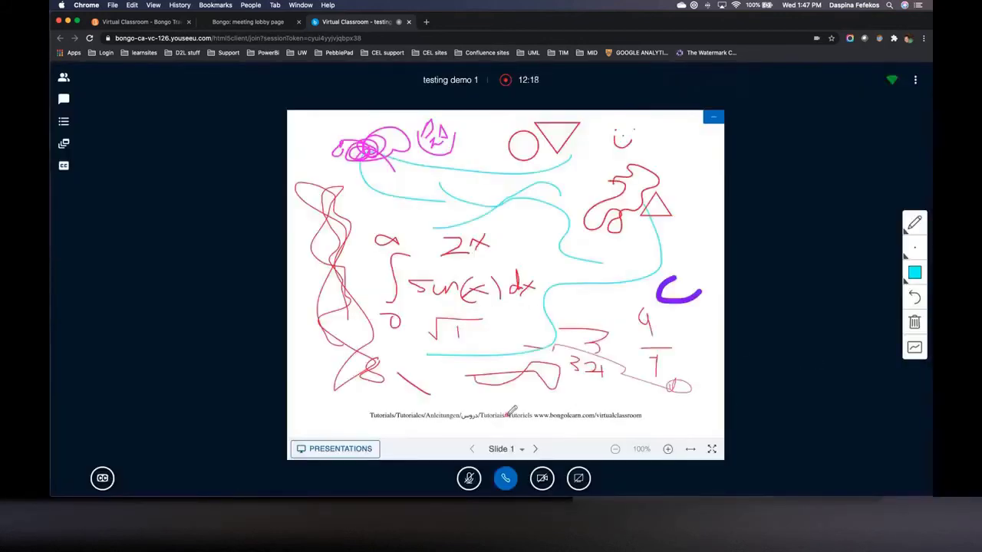
Step: Share the entire Screen 1 with the meeting and switch the view to the presentation
{"action": "left_click", "coordinate": [587, 481]}
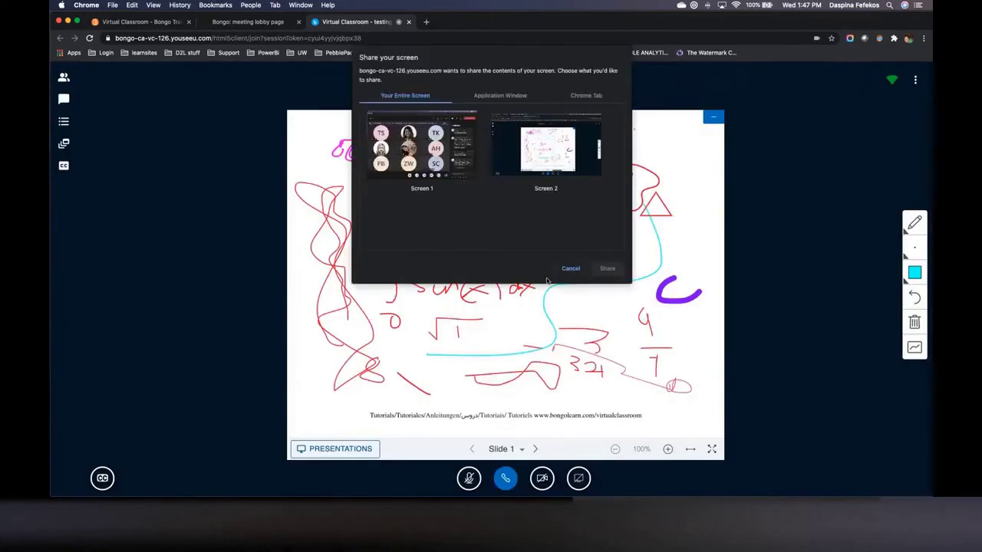
{"action": "left_click", "coordinate": [402, 150]}
{"action": "left_click", "coordinate": [606, 269]}
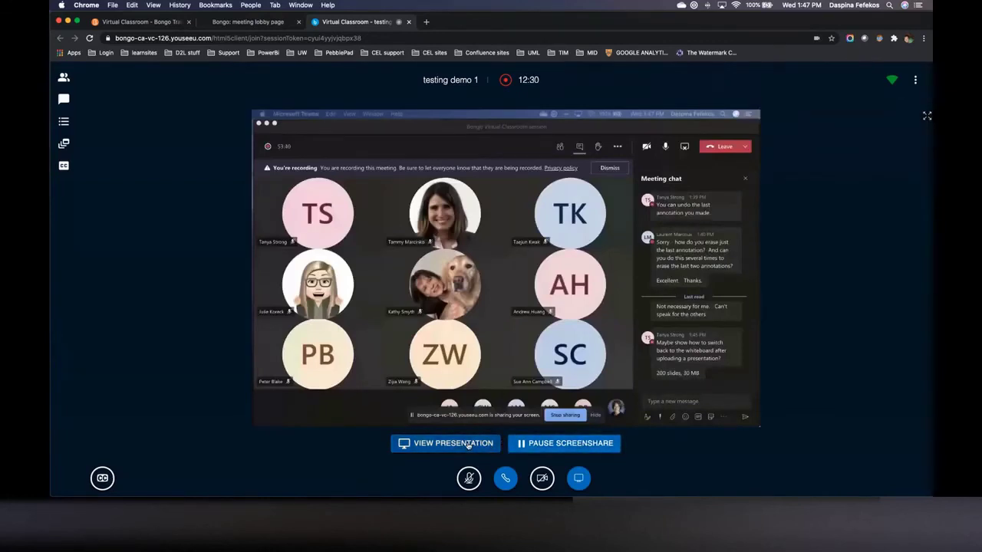
{"action": "left_click", "coordinate": [468, 445]}
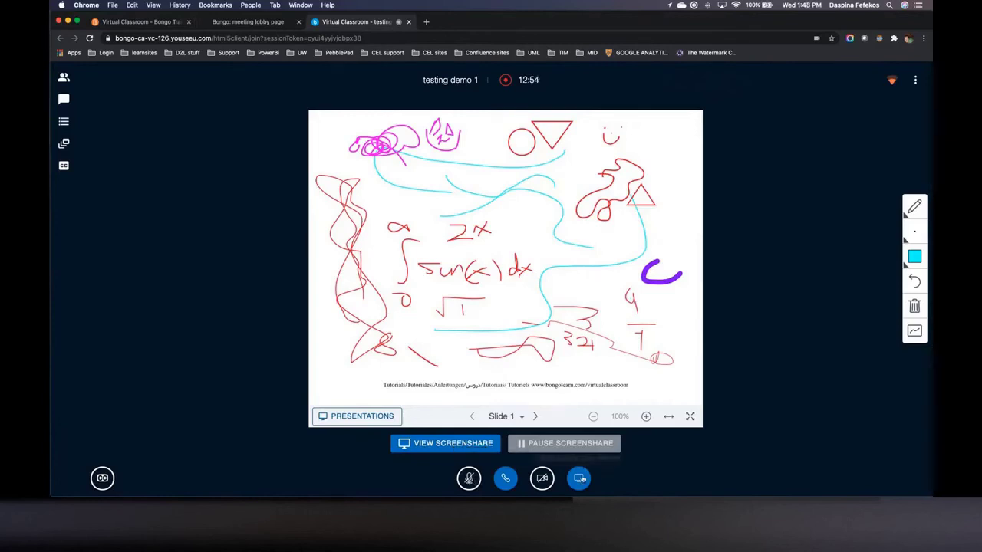
Step: Stop sharing the screen and pause the meeting recording
{"action": "left_click", "coordinate": [579, 478]}
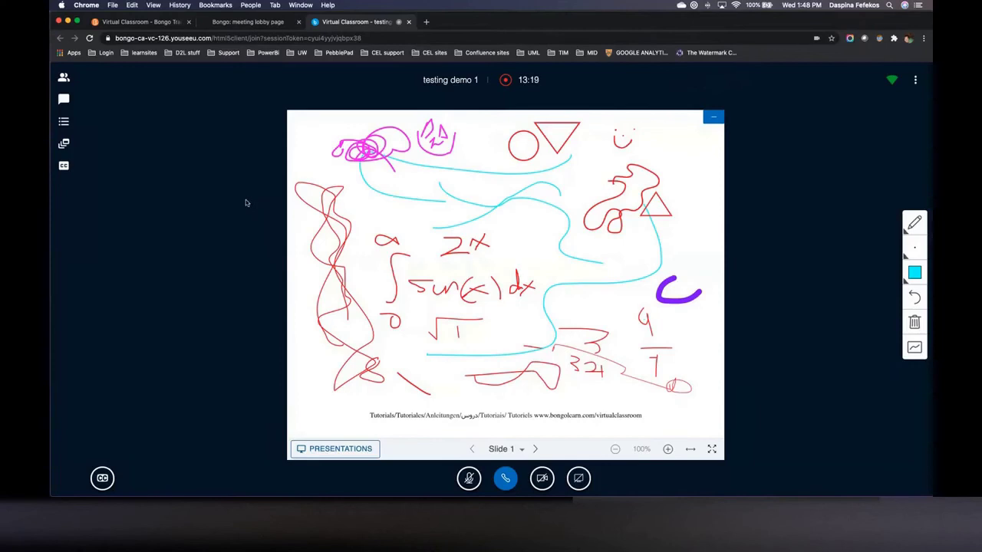
{"action": "left_click", "coordinate": [529, 80]}
{"action": "left_click", "coordinate": [505, 313]}
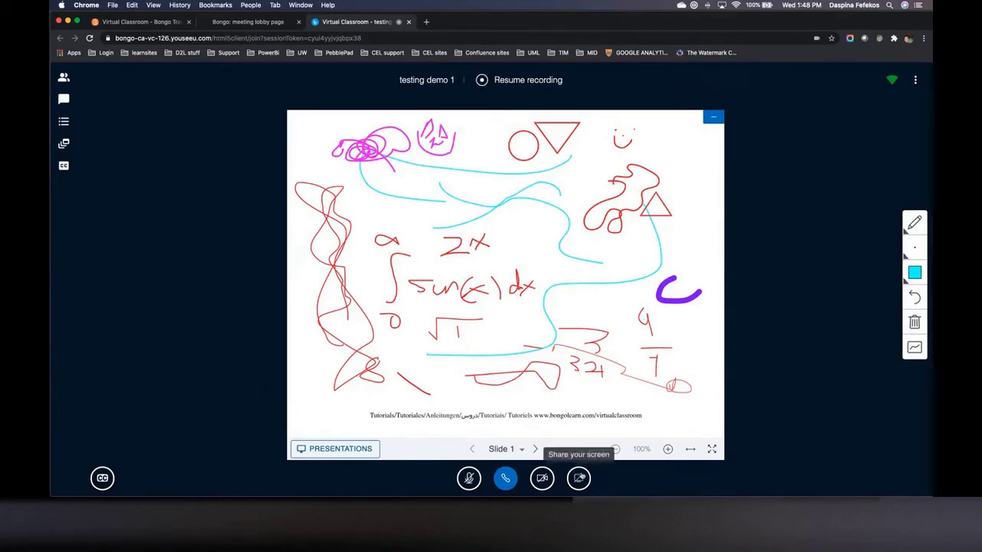
Step: Make Intro-to-Bongo.docx the current presentation in the meeting
{"action": "mouse_move", "coordinate": [604, 482]}
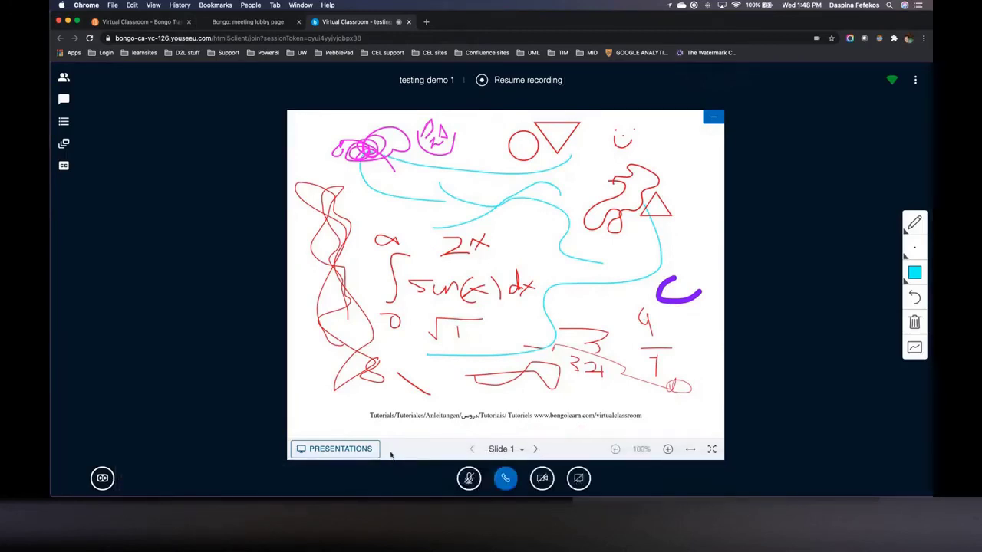
{"action": "left_click", "coordinate": [342, 449]}
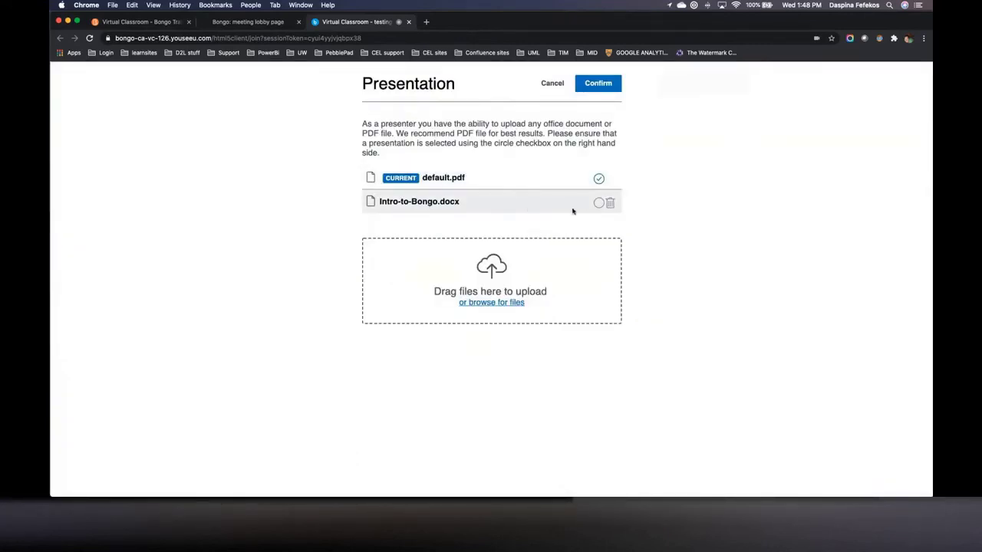
{"action": "left_click", "coordinate": [598, 202]}
{"action": "left_click", "coordinate": [598, 178]}
{"action": "left_click", "coordinate": [599, 202]}
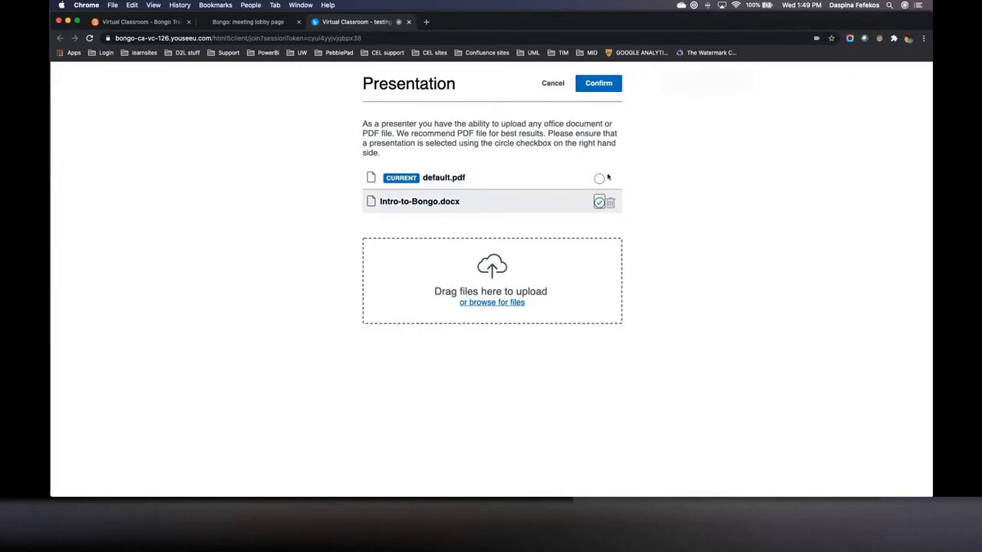
{"action": "left_click", "coordinate": [599, 83]}
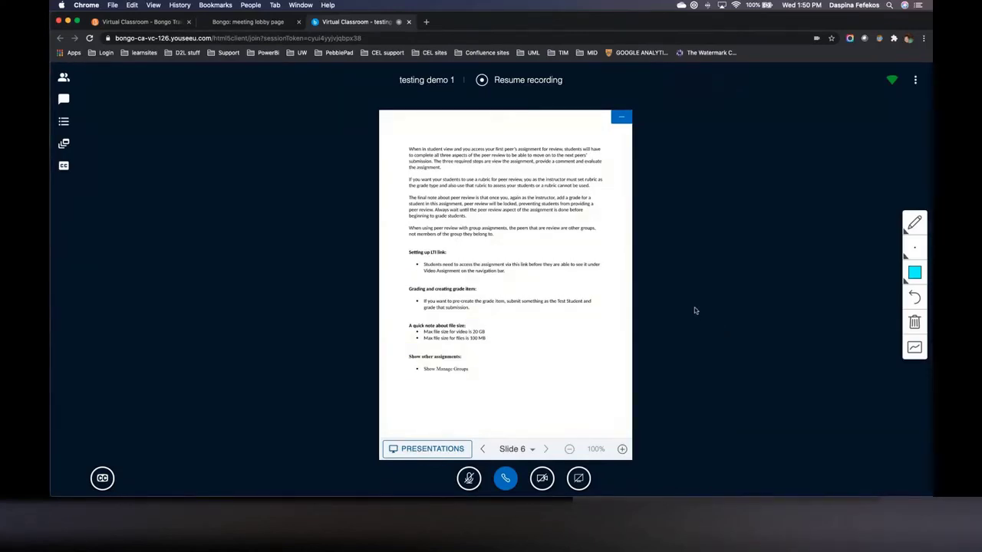
Step: Switch the current presentation back to default.pdf
{"action": "left_click", "coordinate": [433, 451]}
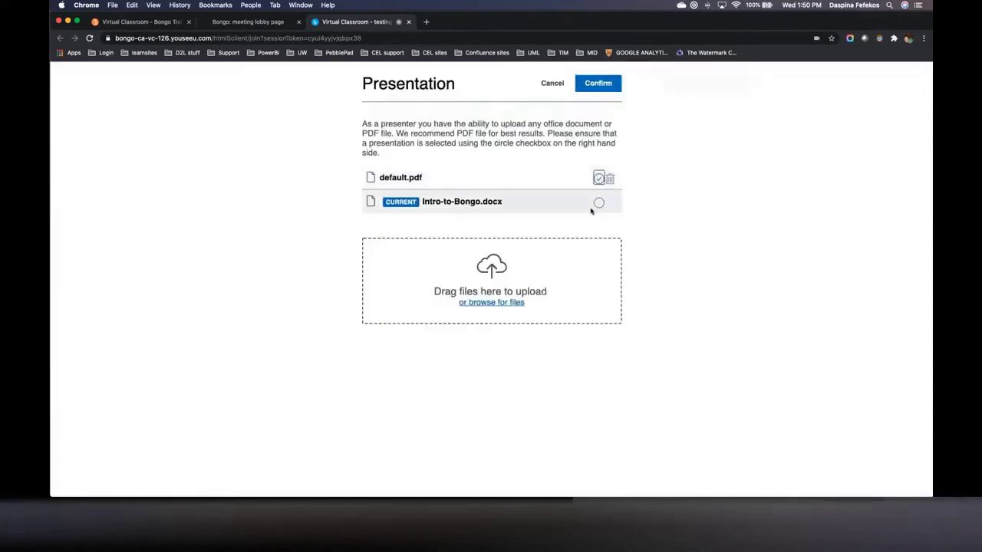
{"action": "left_click", "coordinate": [599, 179]}
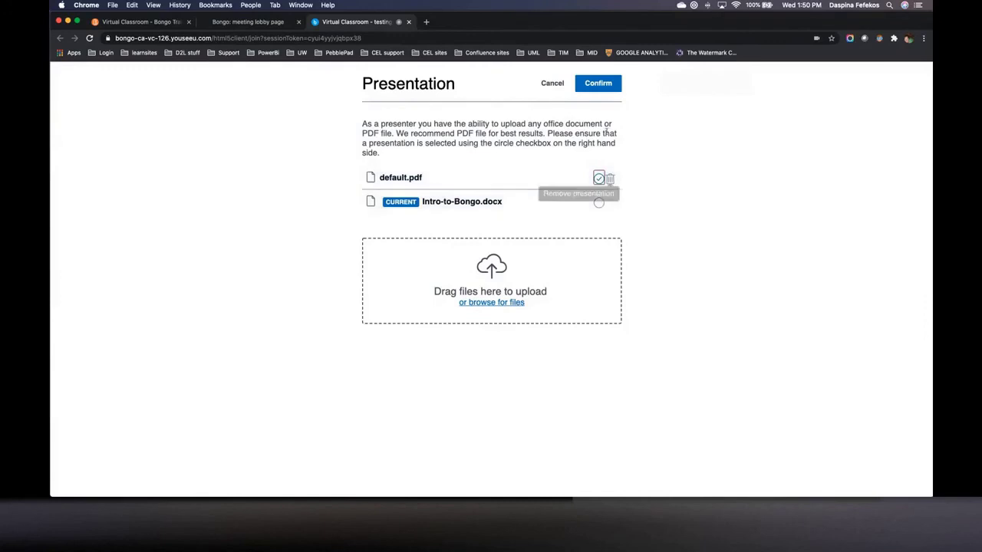
{"action": "left_click", "coordinate": [598, 83]}
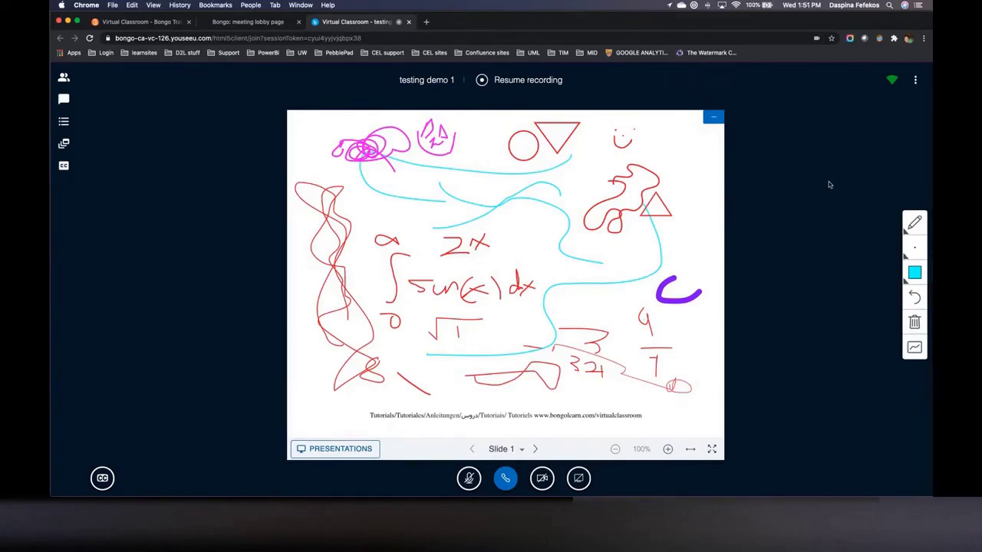
Step: Check the meeting lobby page, return to the classroom and review its participants, public chat and polling options
{"action": "left_click", "coordinate": [247, 22]}
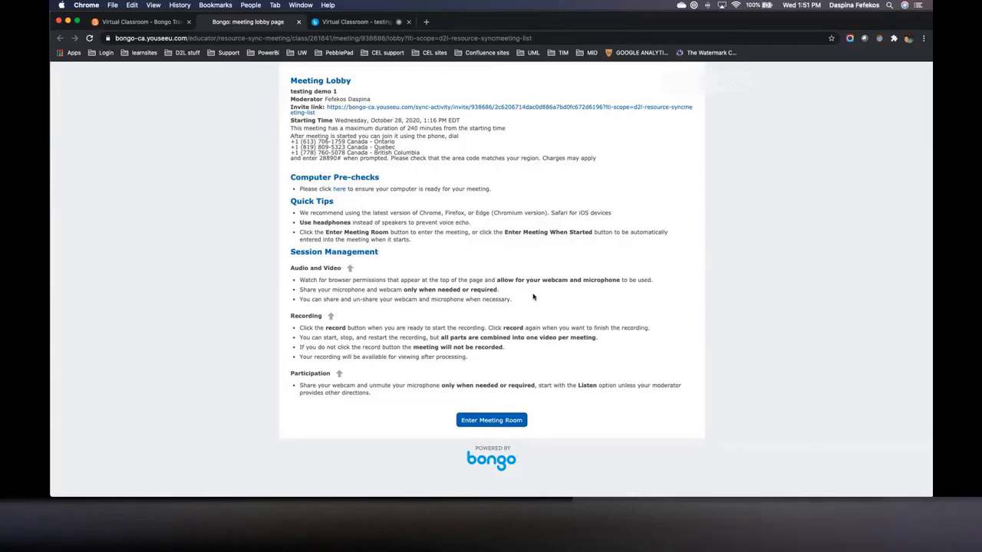
{"action": "left_click", "coordinate": [336, 22]}
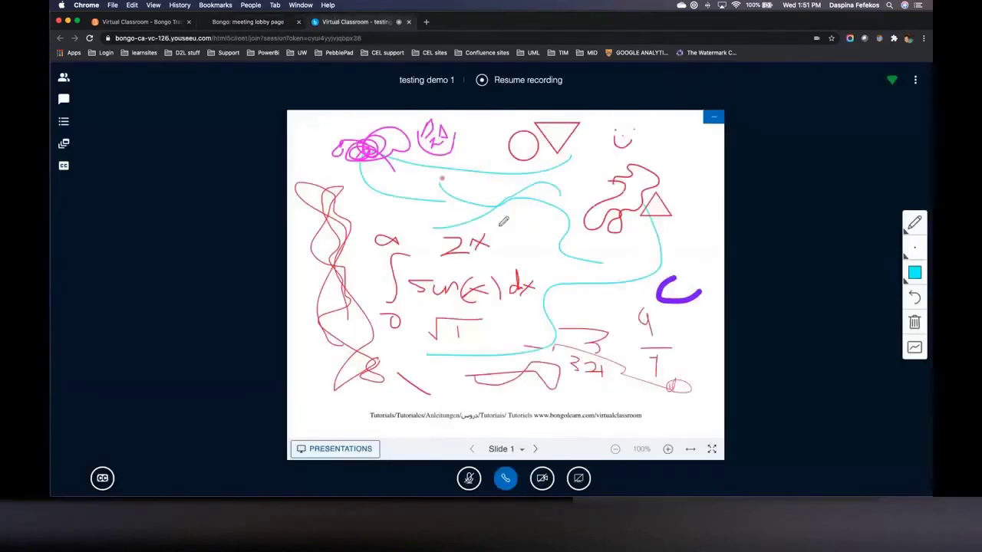
{"action": "left_click", "coordinate": [64, 77]}
{"action": "left_click", "coordinate": [64, 100]}
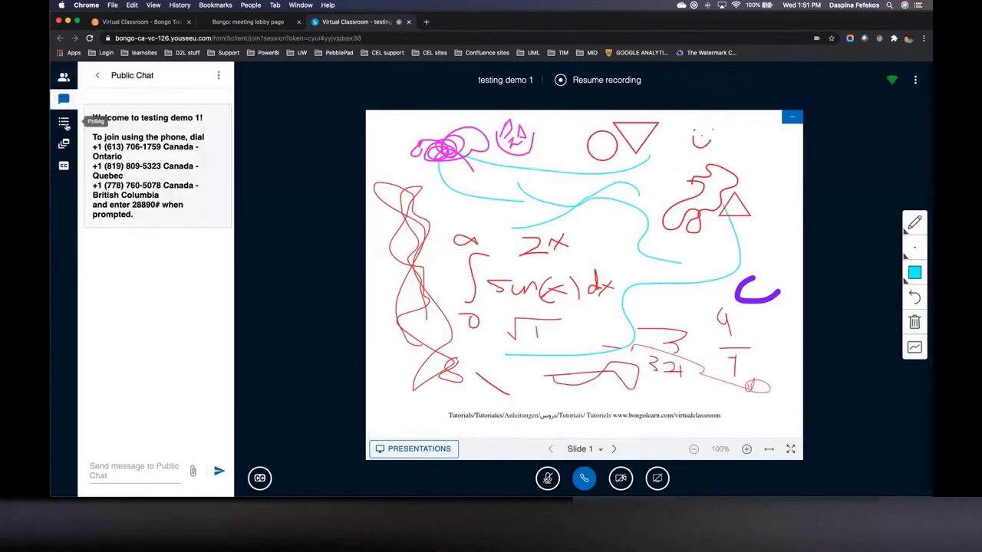
{"action": "left_click", "coordinate": [63, 121]}
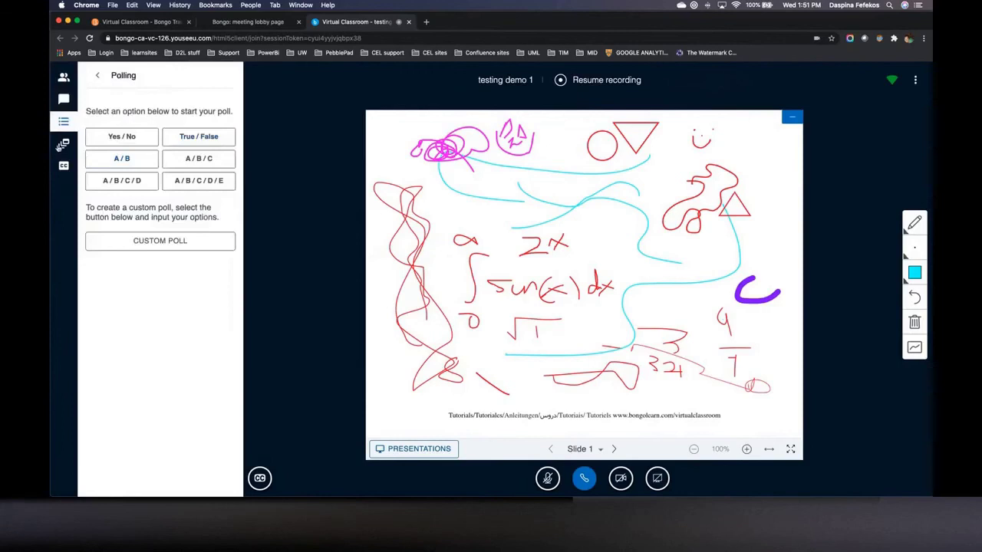
Step: Set up 8 breakout rooms with a 15-minute duration and try to create them without assigning anyone
{"action": "left_click", "coordinate": [64, 143]}
{"action": "left_click", "coordinate": [162, 164]}
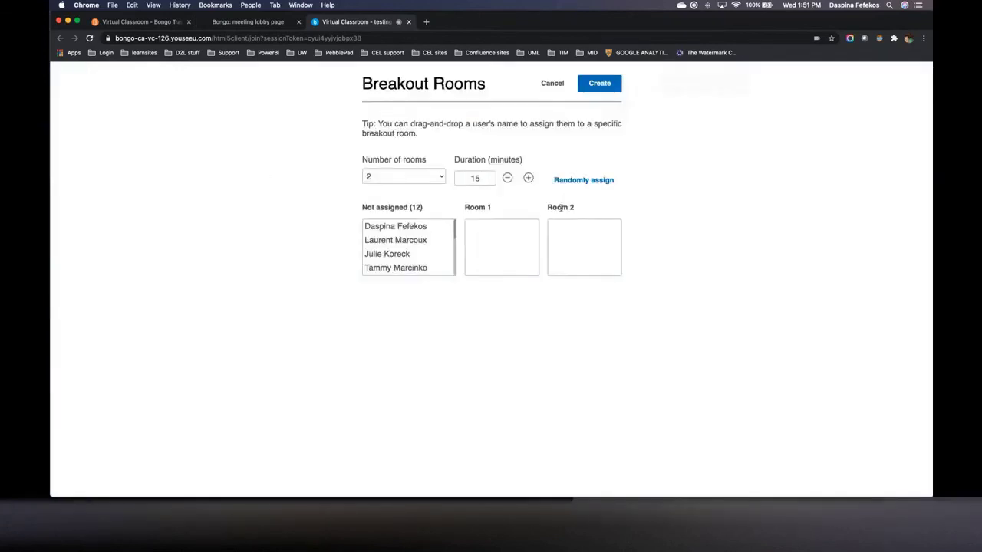
{"action": "left_click", "coordinate": [440, 177]}
{"action": "left_click", "coordinate": [432, 246]}
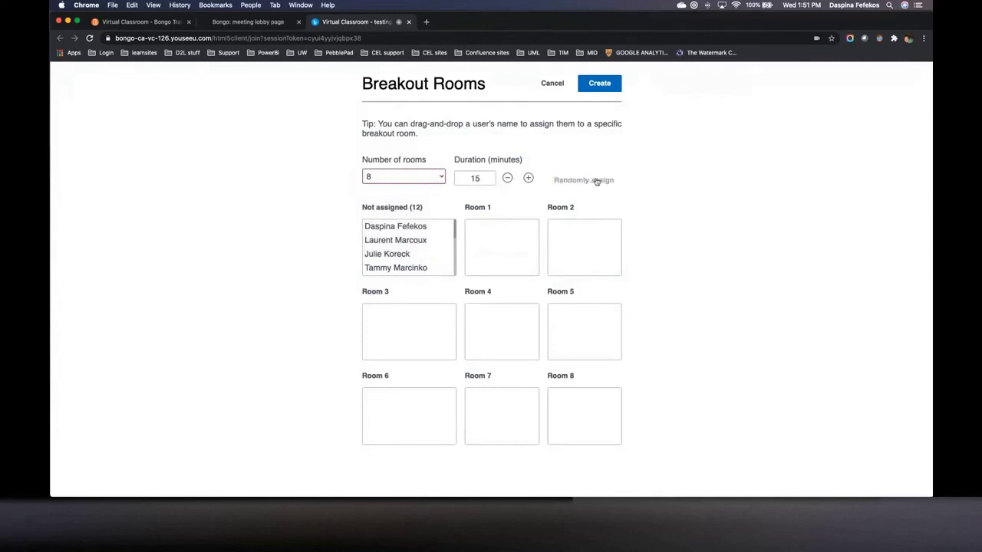
{"action": "left_click", "coordinate": [594, 88]}
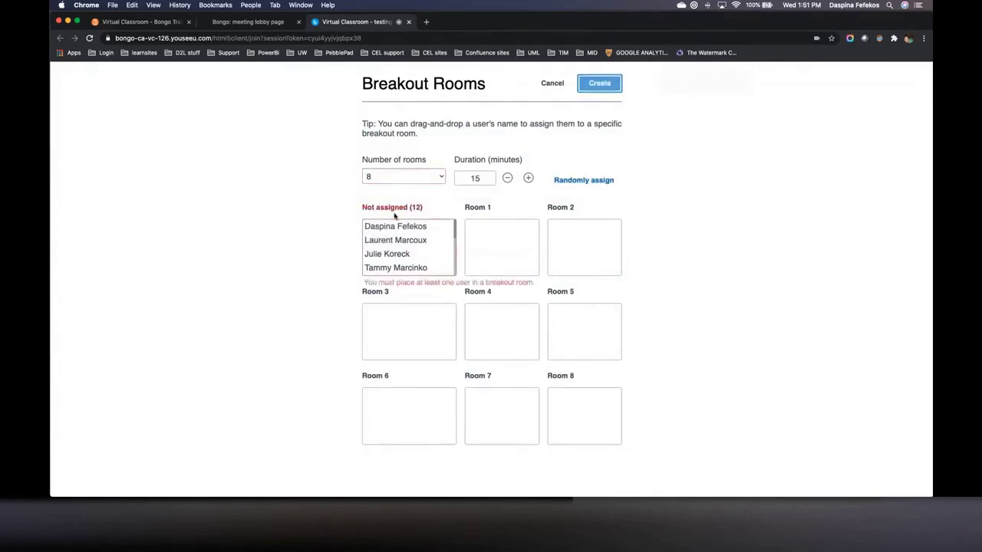
Step: Assign the moderator to Room 1, create the breakout rooms and decline the offer to join
{"action": "left_click_drag", "start_coordinate": [397, 229], "coordinate": [499, 238]}
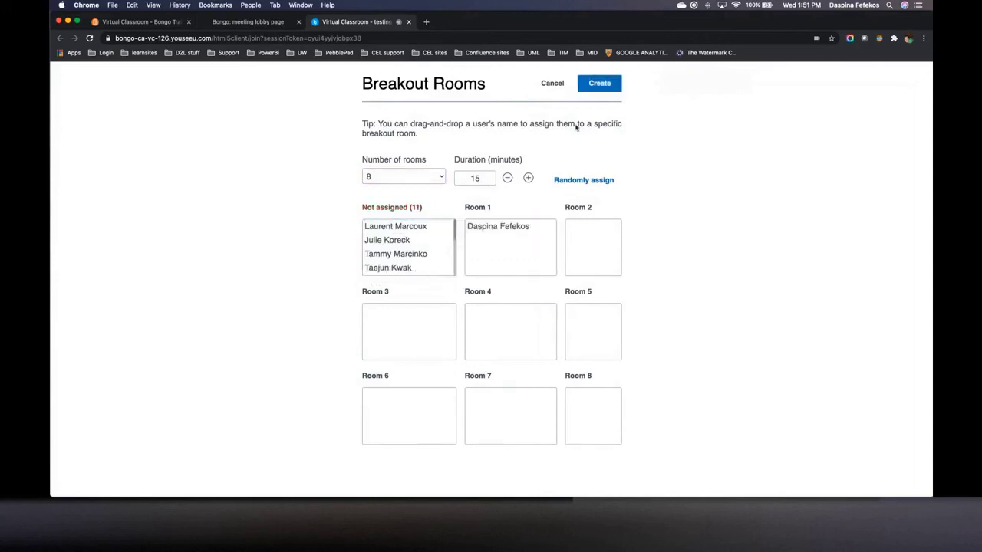
{"action": "left_click", "coordinate": [599, 84]}
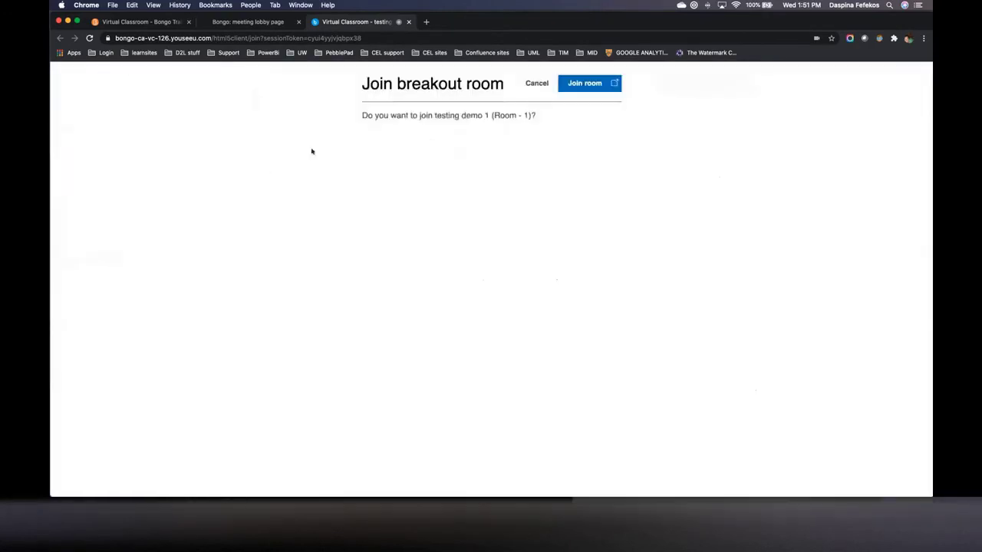
{"action": "left_click", "coordinate": [537, 84]}
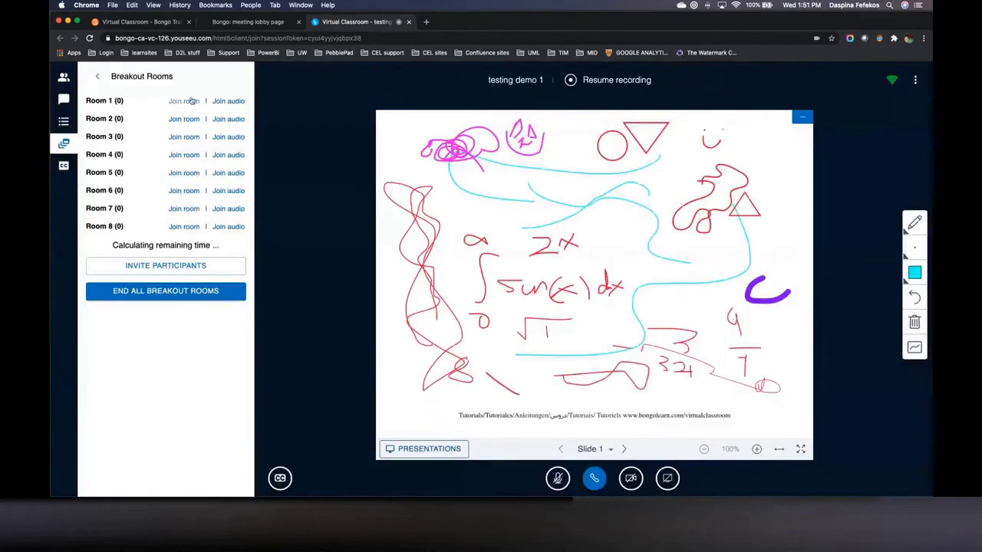
Step: Draft breakout room invitations with one participant in each of Rooms 1 to 5, cancel them and close the breakout rooms view
{"action": "left_click", "coordinate": [161, 265]}
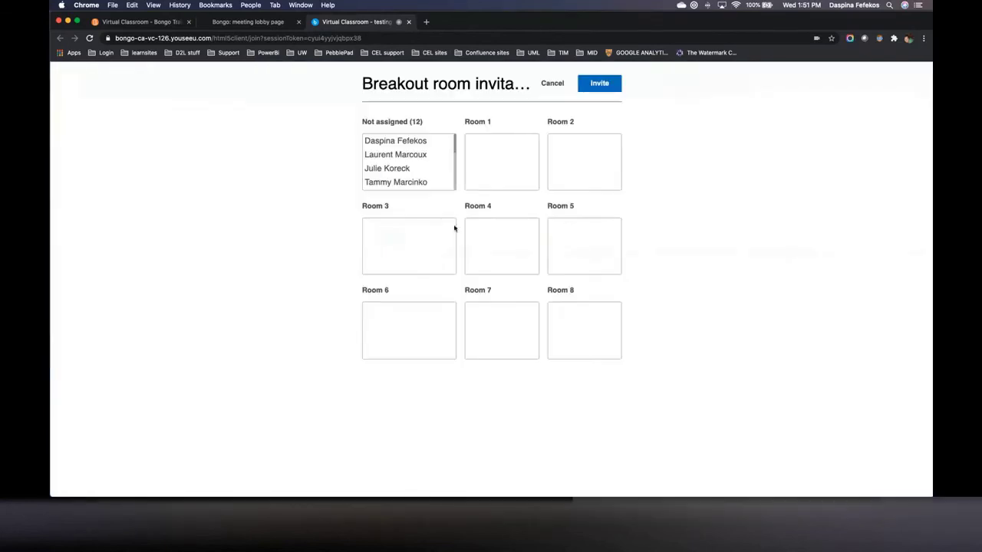
{"action": "left_click_drag", "start_coordinate": [404, 156], "coordinate": [471, 184]}
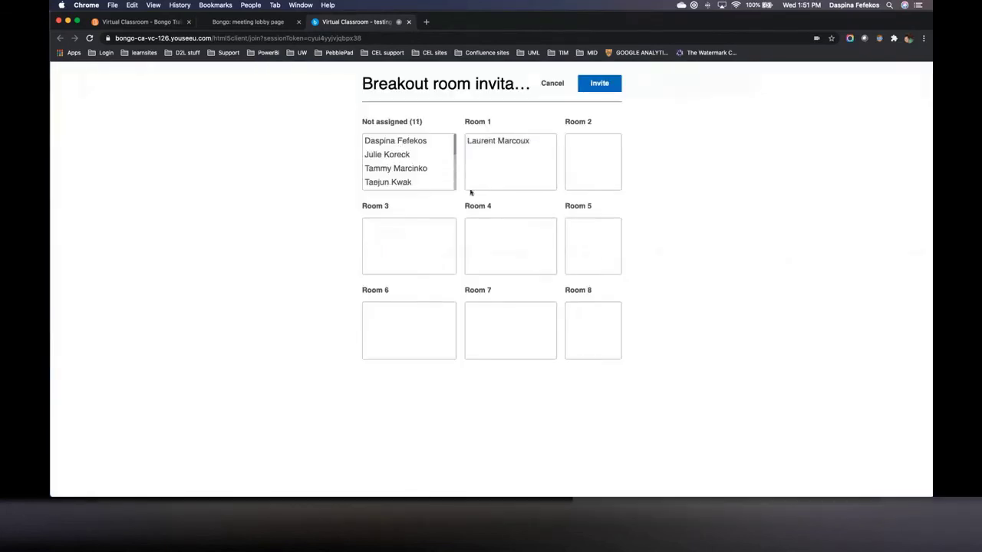
{"action": "left_click_drag", "start_coordinate": [392, 161], "coordinate": [591, 163]}
{"action": "left_click_drag", "start_coordinate": [385, 157], "coordinate": [475, 227]}
{"action": "left_click_drag", "start_coordinate": [407, 171], "coordinate": [592, 242]}
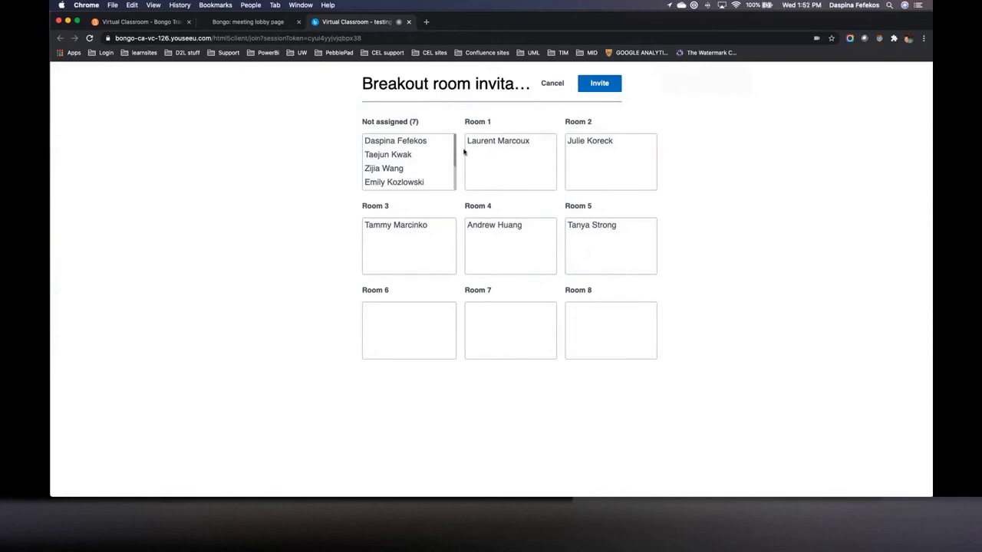
{"action": "left_click", "coordinate": [553, 83]}
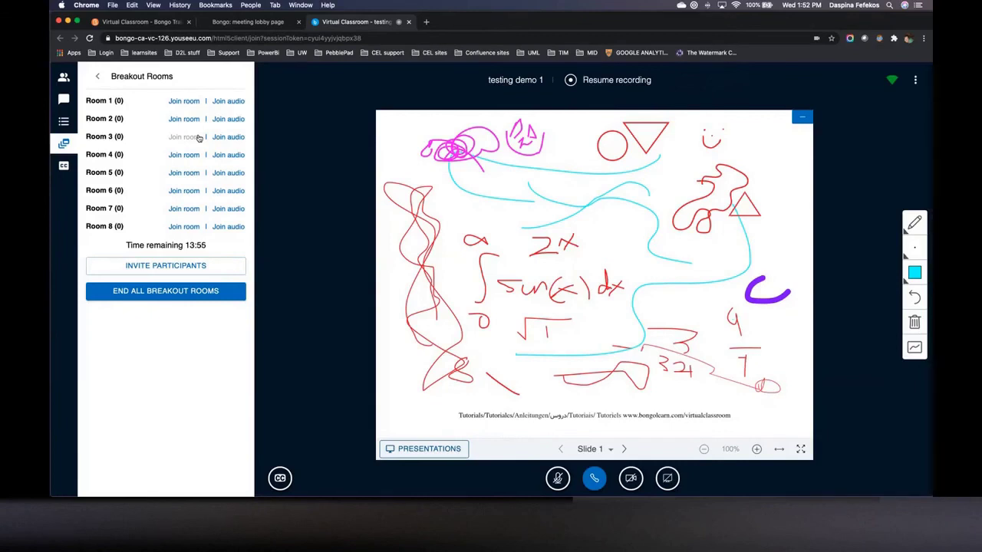
{"action": "left_click", "coordinate": [100, 77]}
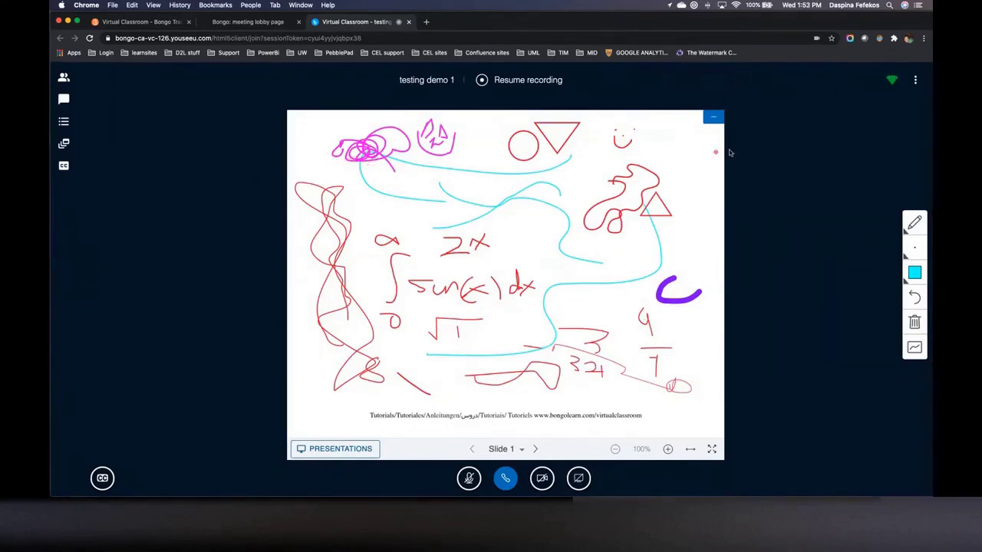
Step: End the meeting for all users and acknowledge the end of the session
{"action": "left_click", "coordinate": [916, 81]}
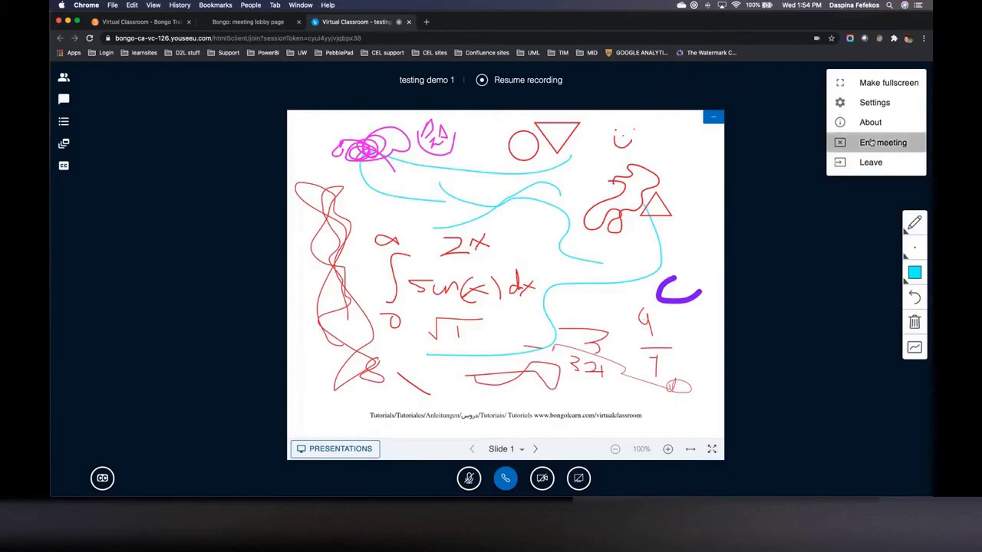
{"action": "left_click", "coordinate": [872, 143]}
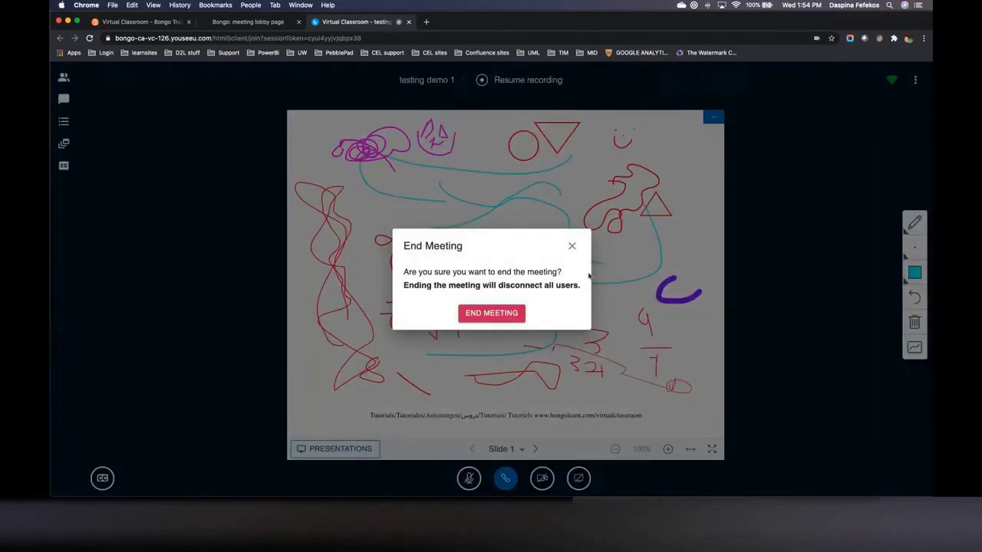
{"action": "left_click", "coordinate": [486, 317]}
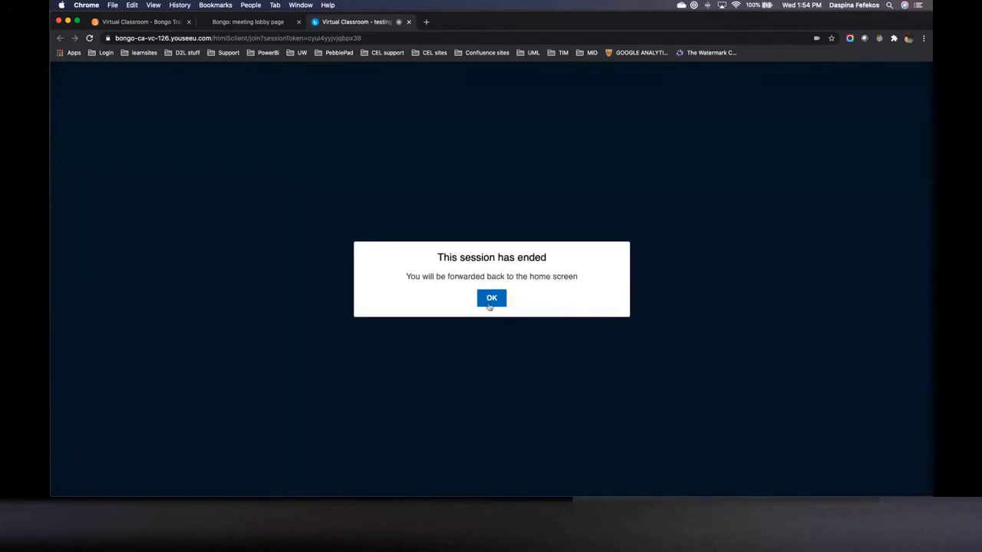
{"action": "left_click", "coordinate": [495, 298]}
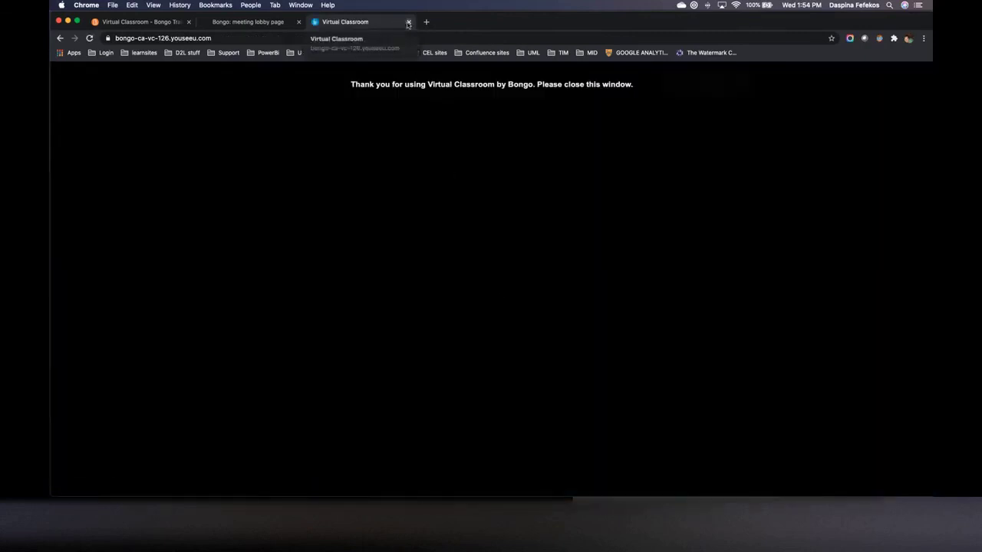
Step: Close the ended classroom and meeting lobby pages and refresh the Meetings list
{"action": "left_click", "coordinate": [408, 23]}
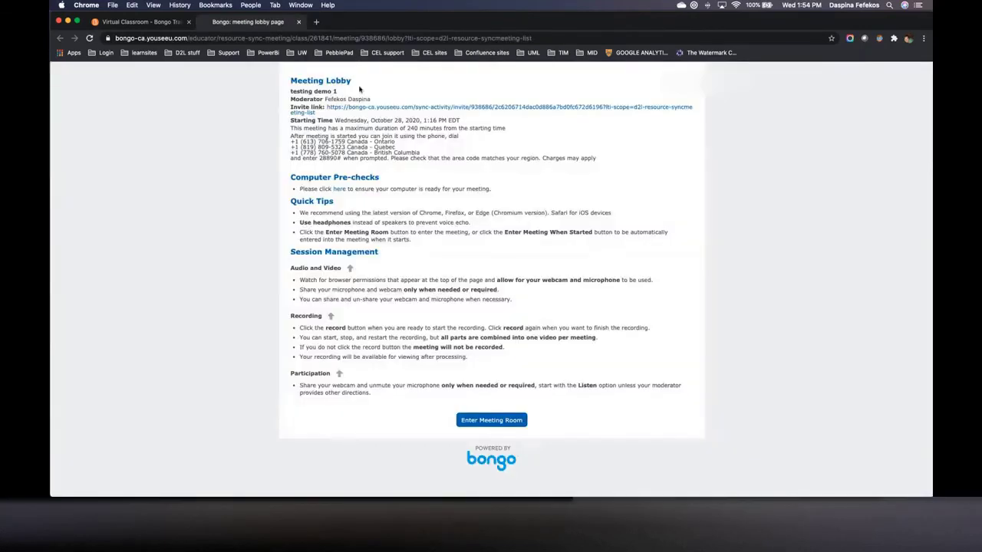
{"action": "left_click", "coordinate": [299, 22]}
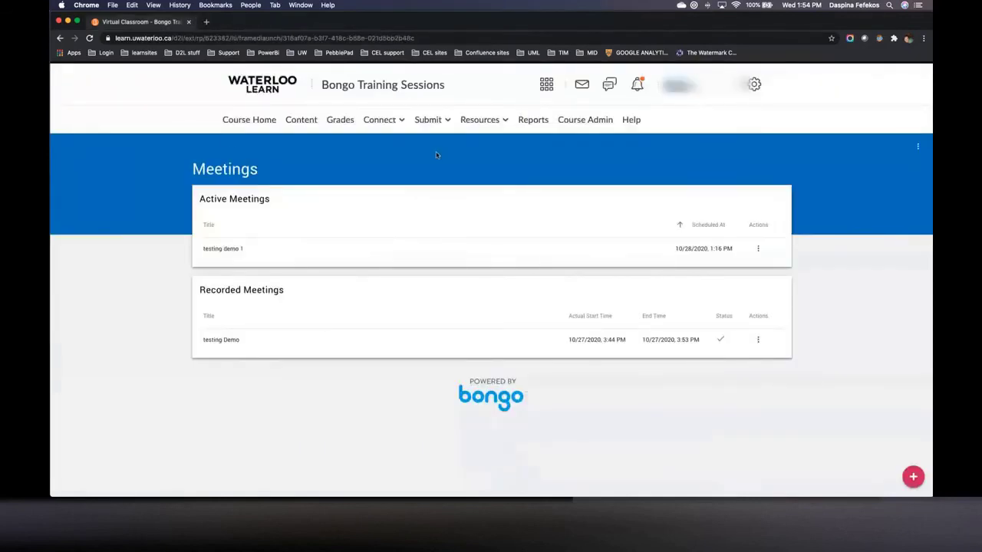
{"action": "left_click", "coordinate": [90, 38]}
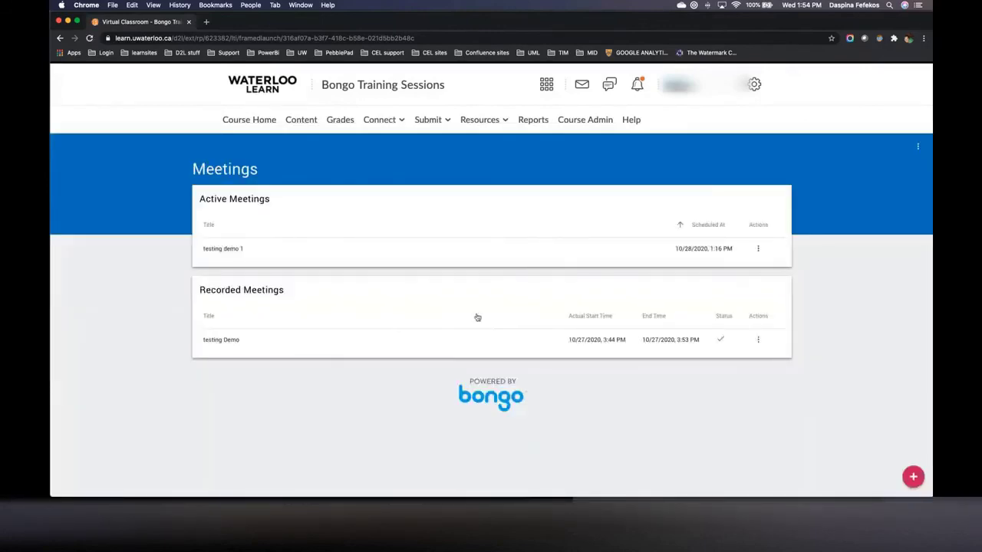
Step: Preview the recorded meeting "testing Demo", play its recording and view its shared files
{"action": "left_click", "coordinate": [758, 340]}
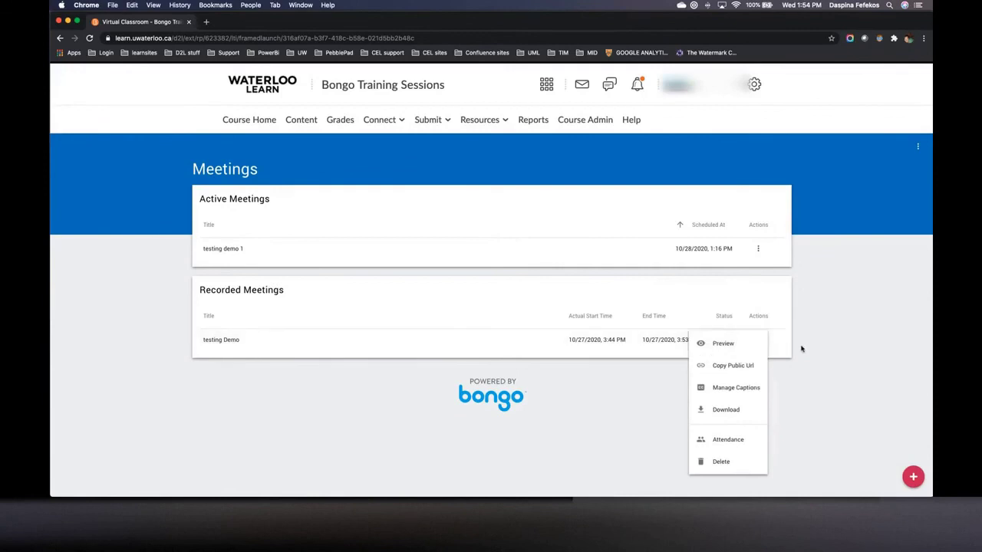
{"action": "left_click", "coordinate": [822, 314]}
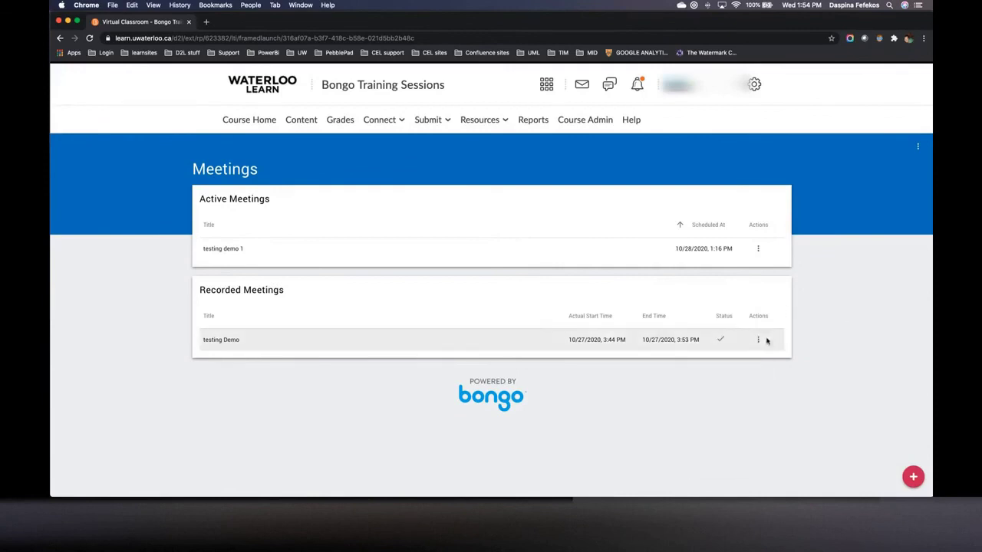
{"action": "left_click", "coordinate": [758, 340]}
{"action": "left_click", "coordinate": [725, 344]}
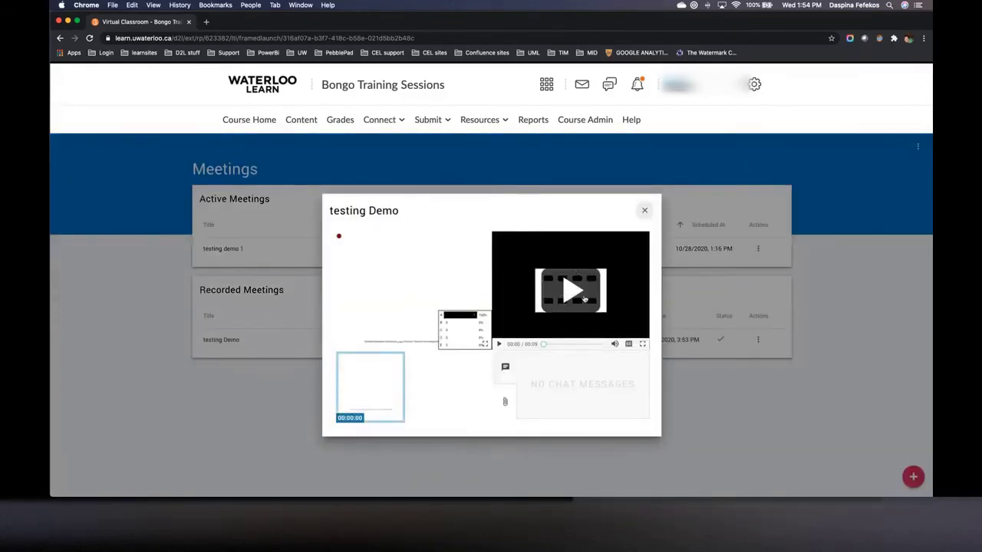
{"action": "left_click", "coordinate": [571, 290]}
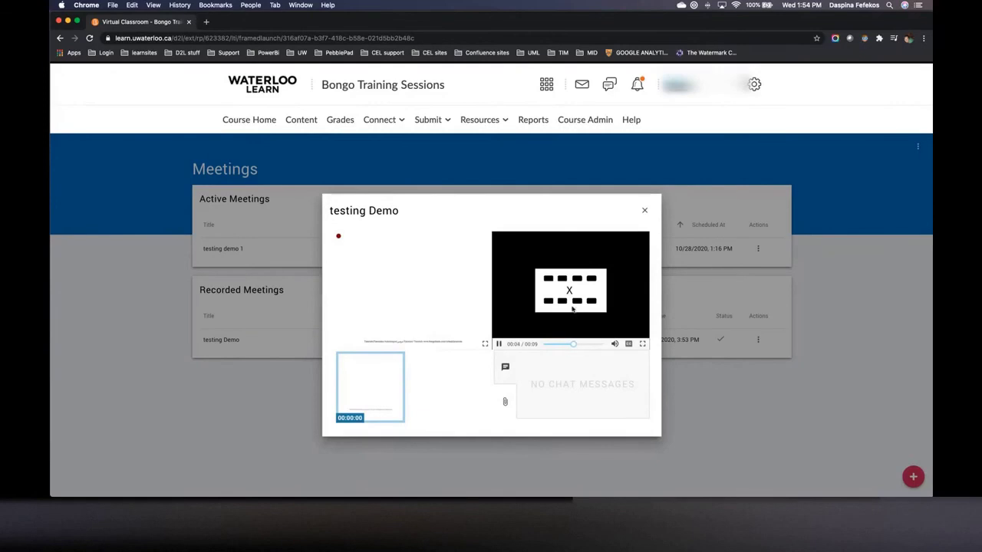
{"action": "left_click", "coordinate": [485, 343]}
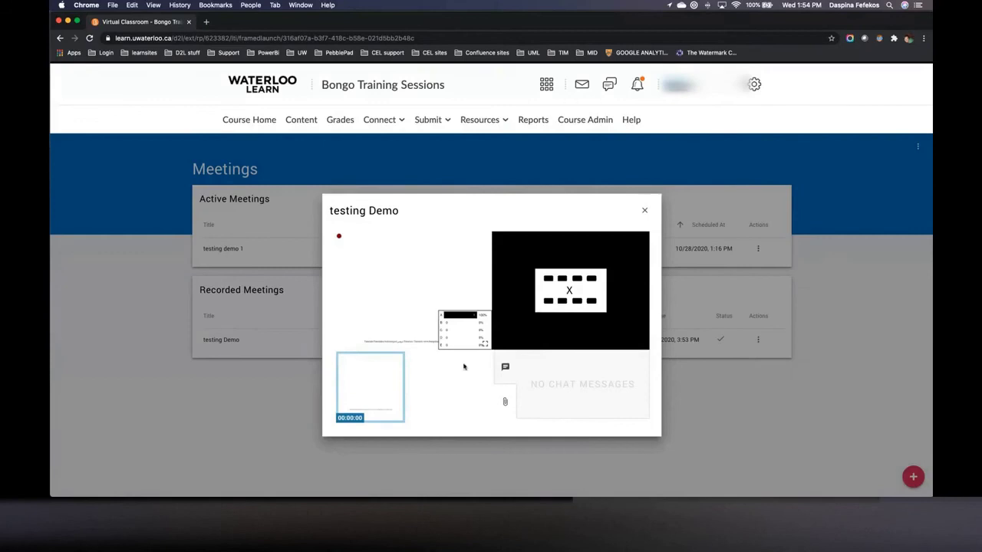
{"action": "left_click", "coordinate": [505, 401]}
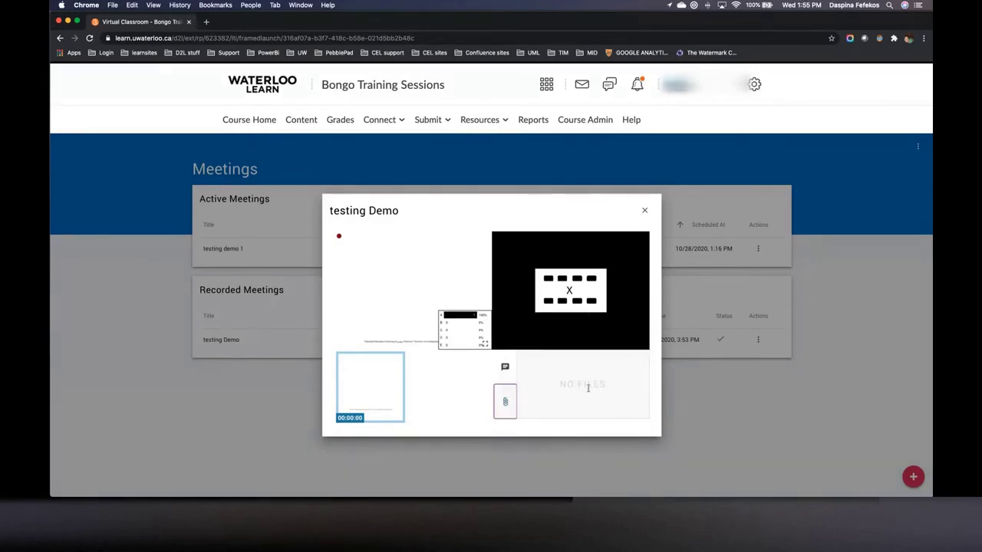
Step: Close the recording preview, examine the accepted caption file formats for importing captions to "testing Demo", and close the captions dialog
{"action": "left_click", "coordinate": [644, 210]}
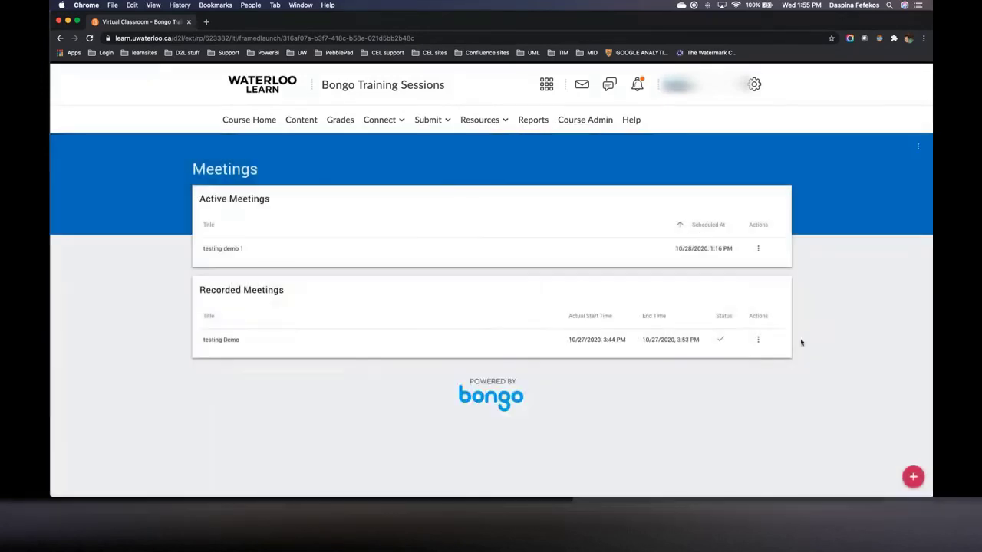
{"action": "left_click", "coordinate": [758, 340]}
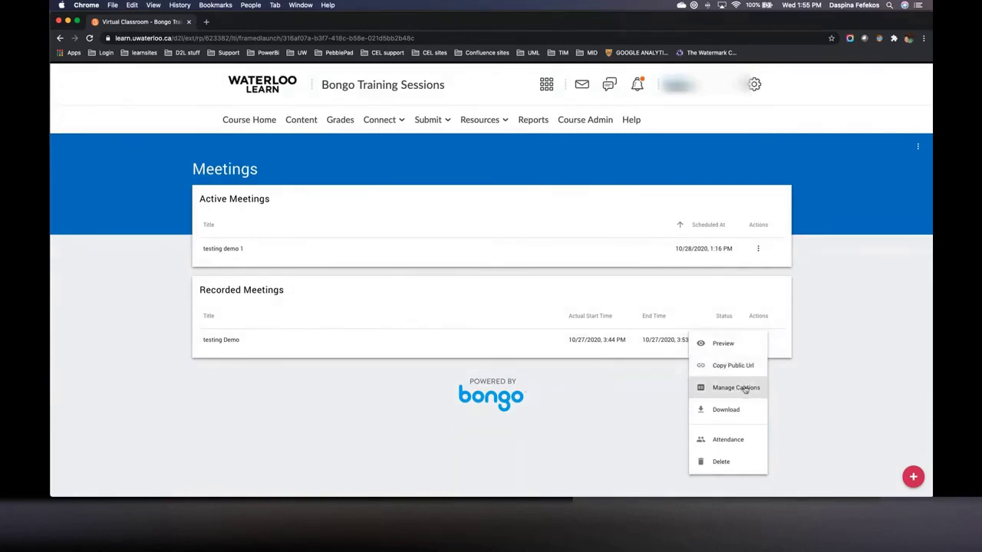
{"action": "left_click", "coordinate": [743, 388]}
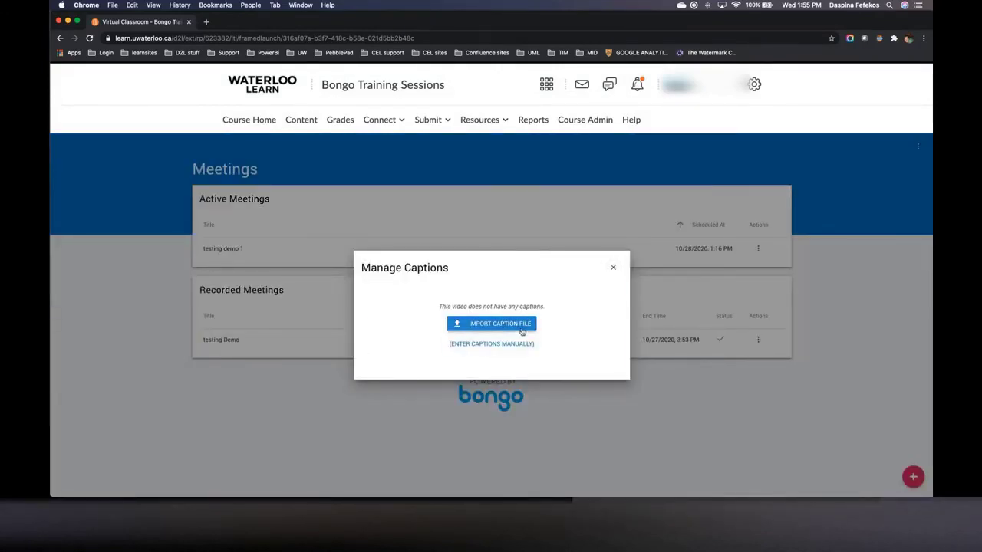
{"action": "left_click", "coordinate": [521, 329]}
{"action": "left_click_drag", "start_coordinate": [409, 296], "coordinate": [453, 296]}
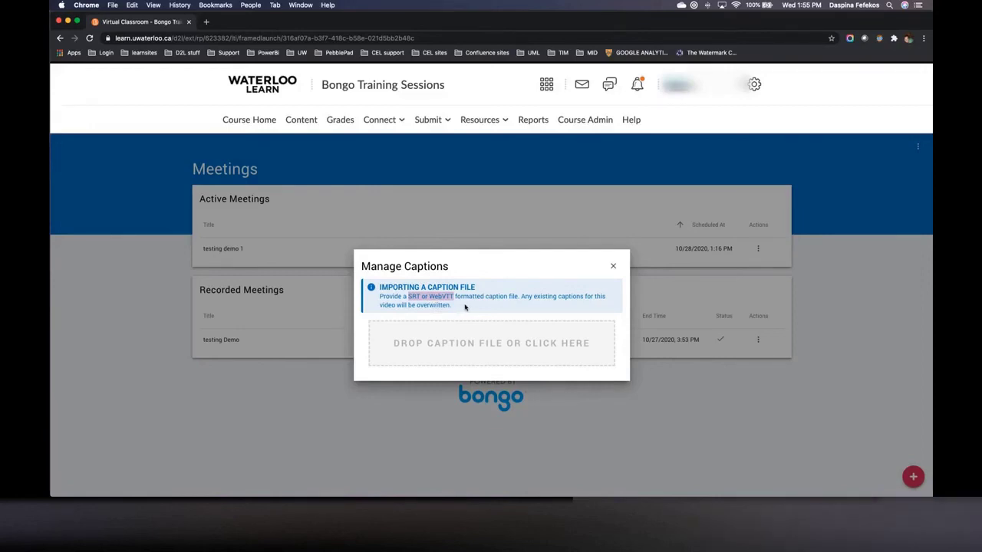
{"action": "left_click", "coordinate": [613, 268]}
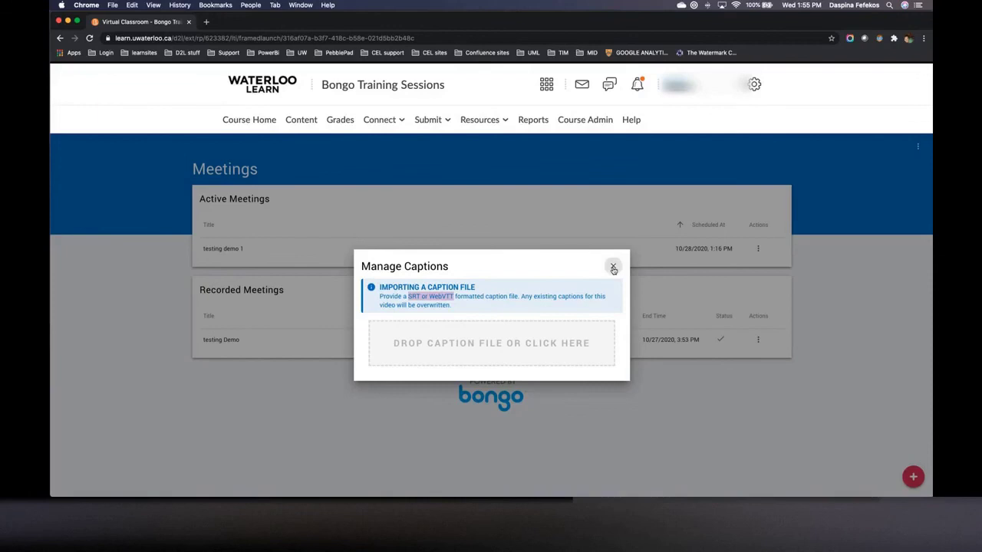
Step: Download the recorded meeting "testing Demo" and show the downloaded ZIP archive in Finder
{"action": "left_click", "coordinate": [759, 342]}
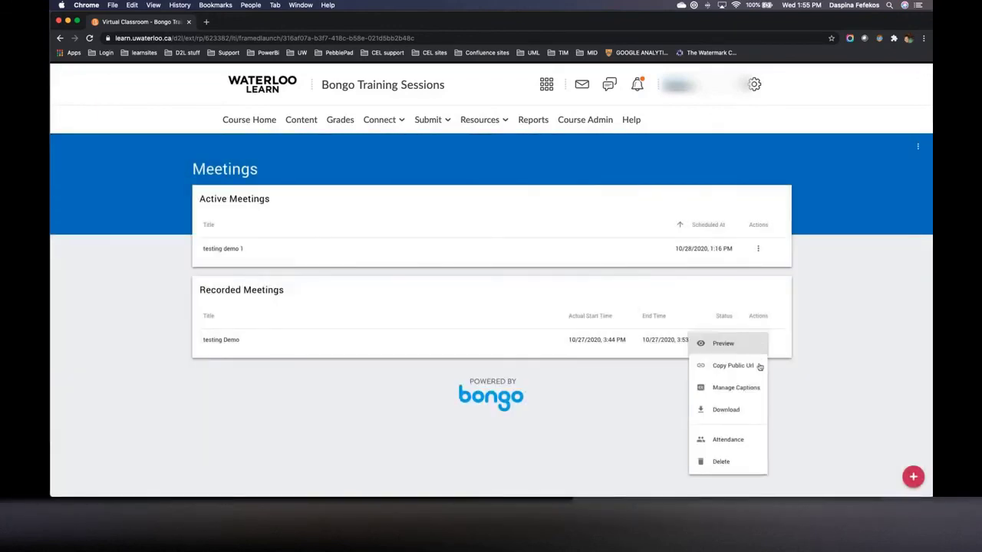
{"action": "left_click", "coordinate": [735, 410]}
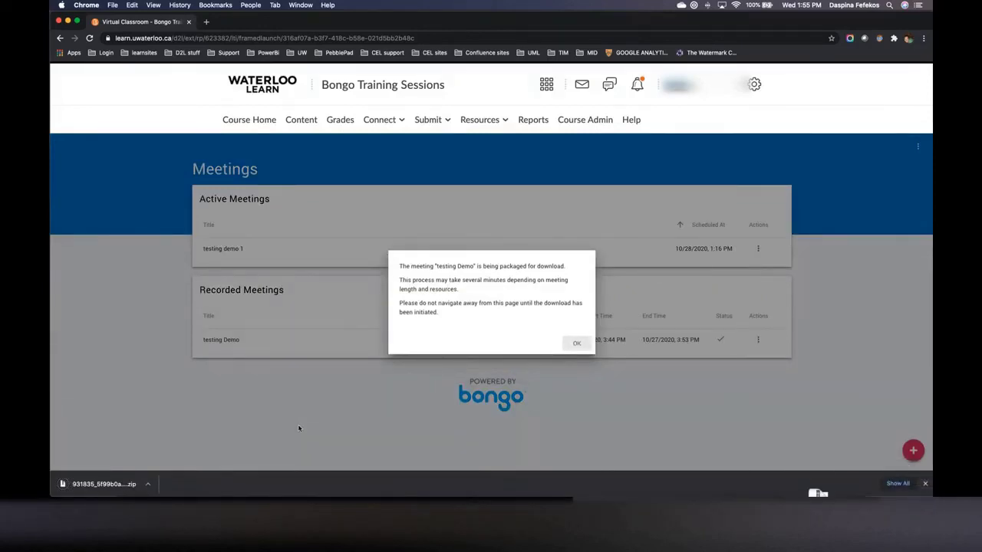
{"action": "left_click", "coordinate": [577, 343]}
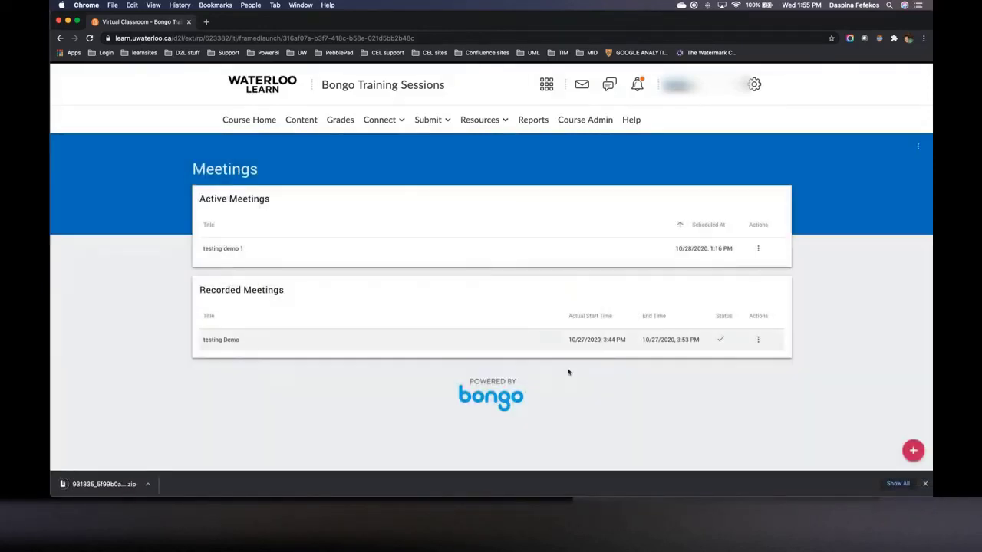
{"action": "left_click", "coordinate": [149, 485]}
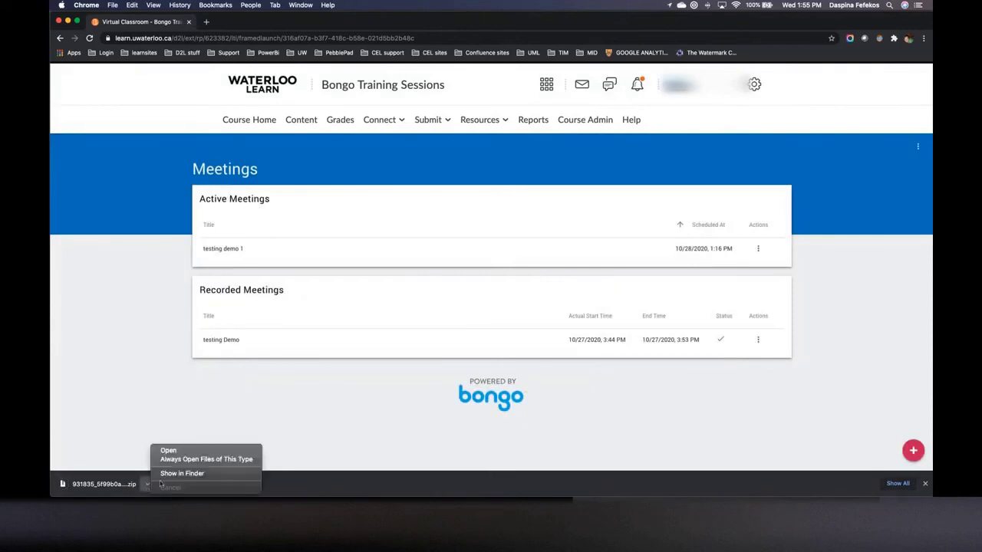
{"action": "left_click", "coordinate": [178, 474]}
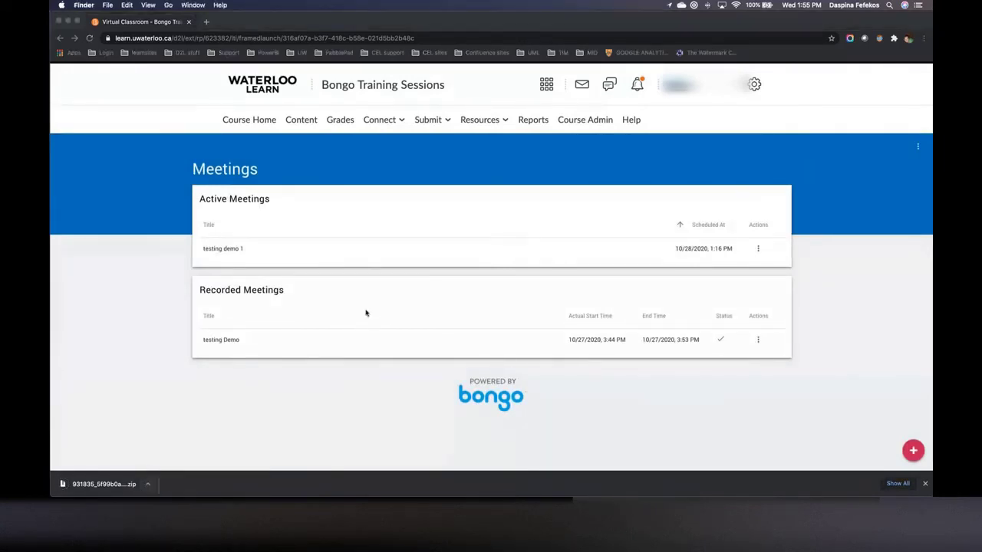
Step: Extract the downloaded ZIP archive, open playrecording.html from the extracted folder to view the recording, and close its page
{"action": "double_click", "coordinate": [351, 58]}
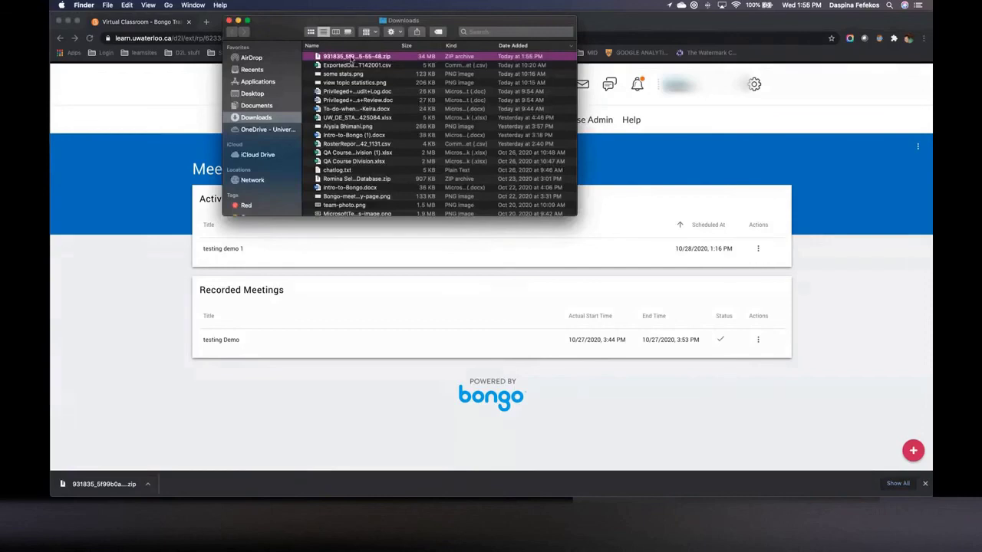
{"action": "left_click_drag", "start_coordinate": [266, 31], "coordinate": [312, 197]}
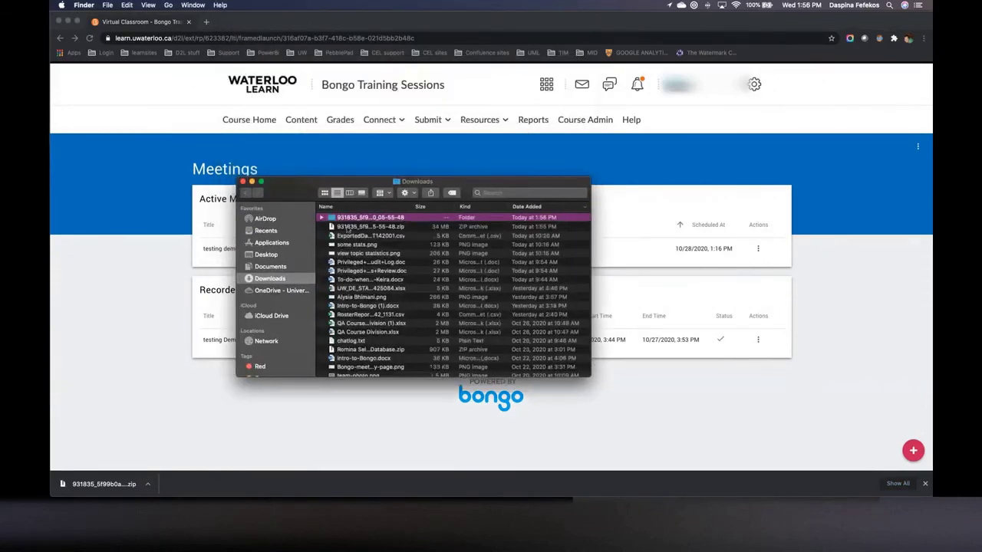
{"action": "left_click", "coordinate": [321, 218]}
{"action": "double_click", "coordinate": [363, 235]}
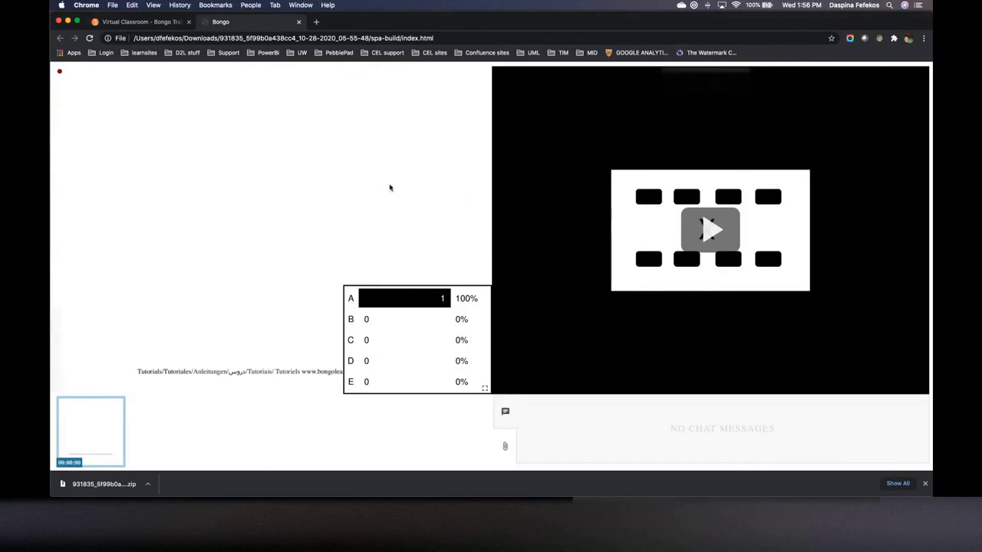
{"action": "key", "text": "super+w"}
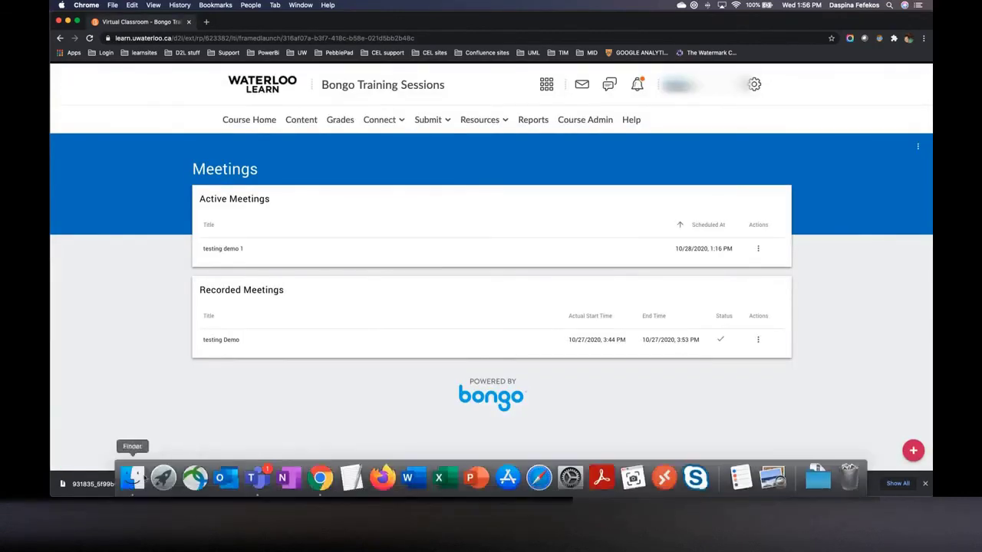
Step: Return to Finder, inspect the contents of the extracted meetingFiles folder, close the Downloads window and return to Chrome
{"action": "left_click", "coordinate": [133, 477]}
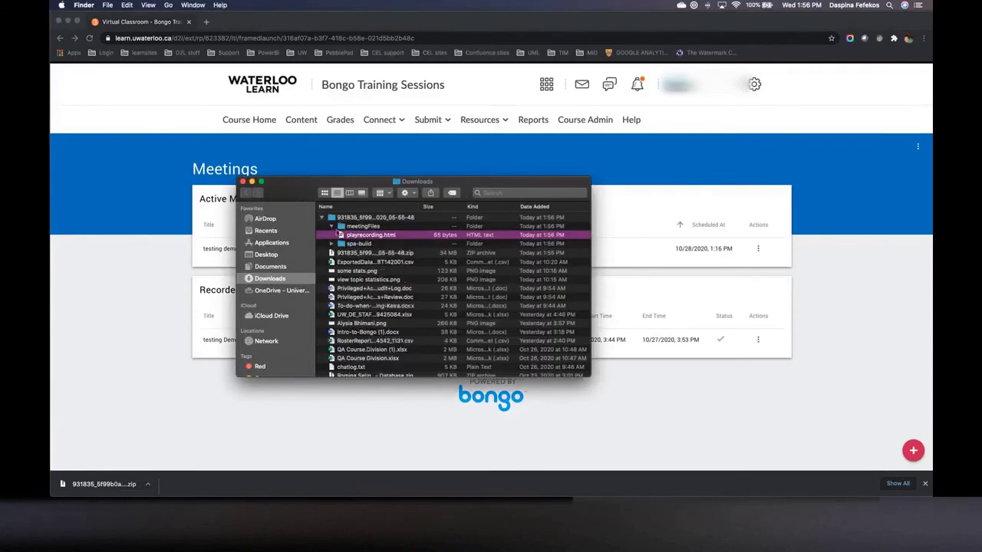
{"action": "left_click", "coordinate": [330, 226]}
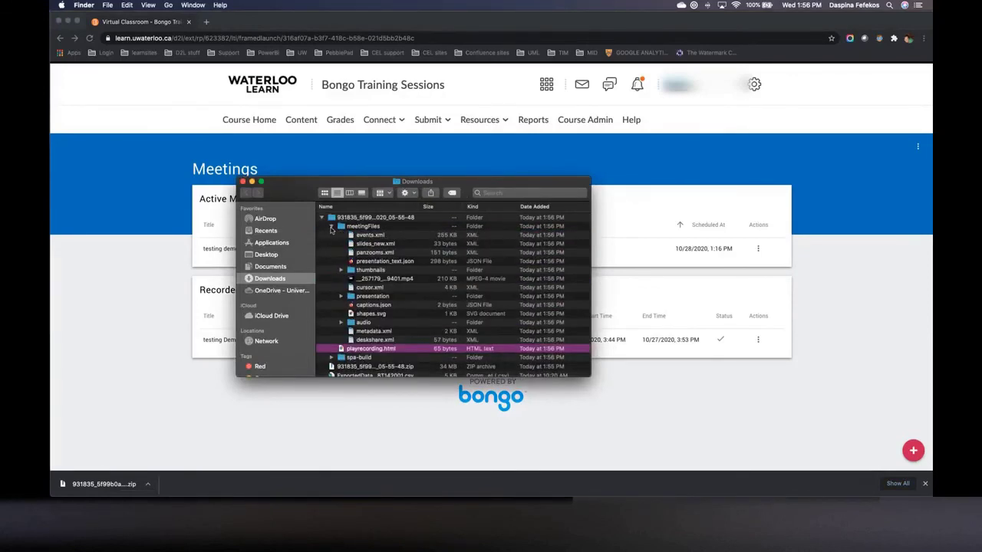
{"action": "left_click", "coordinate": [331, 227]}
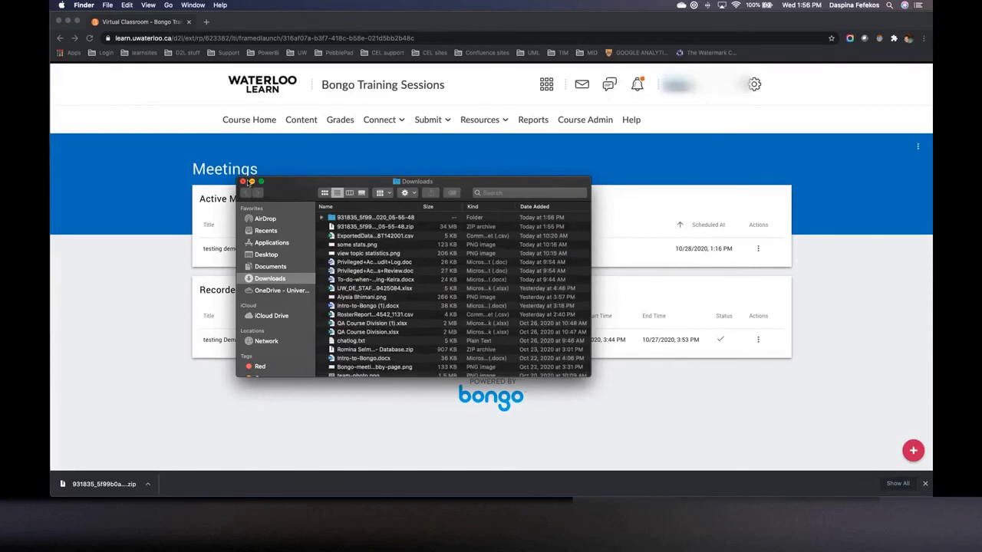
{"action": "left_click", "coordinate": [243, 182]}
{"action": "left_click", "coordinate": [439, 179]}
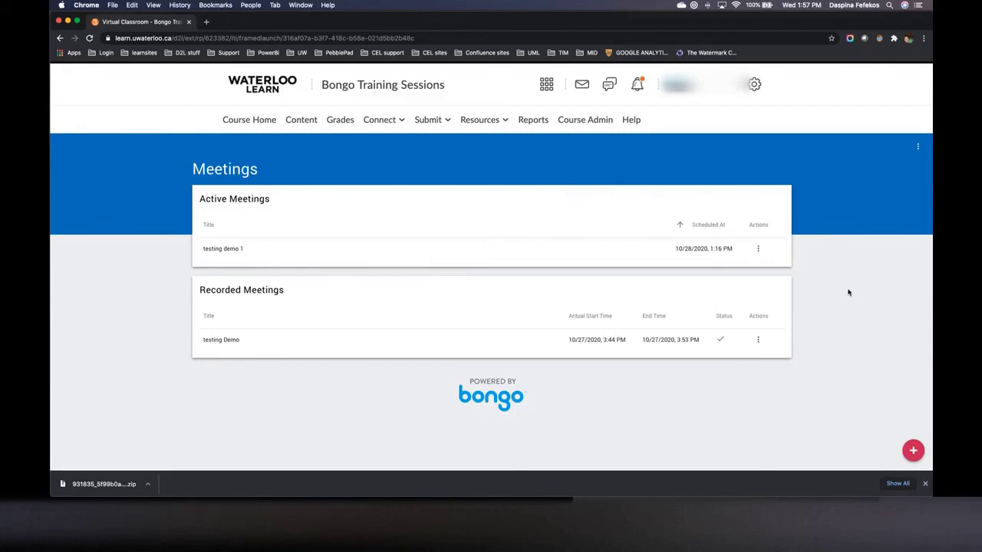
Step: Review the attendance report for the recorded meeting "testing Demo", including participant roles and chat counts, and close it
{"action": "left_click", "coordinate": [758, 339]}
{"action": "left_click", "coordinate": [731, 315]}
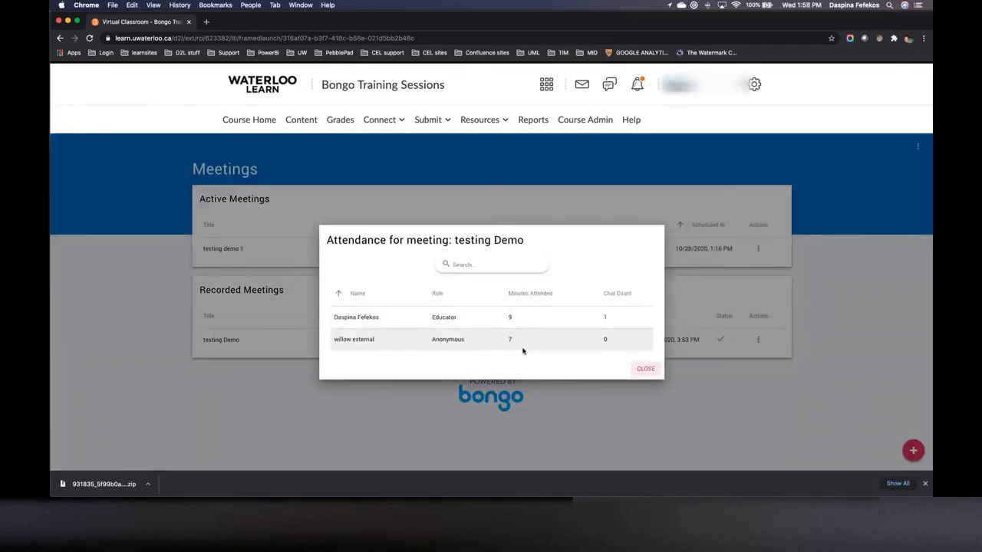
{"action": "left_click_drag", "start_coordinate": [431, 340], "coordinate": [468, 342]}
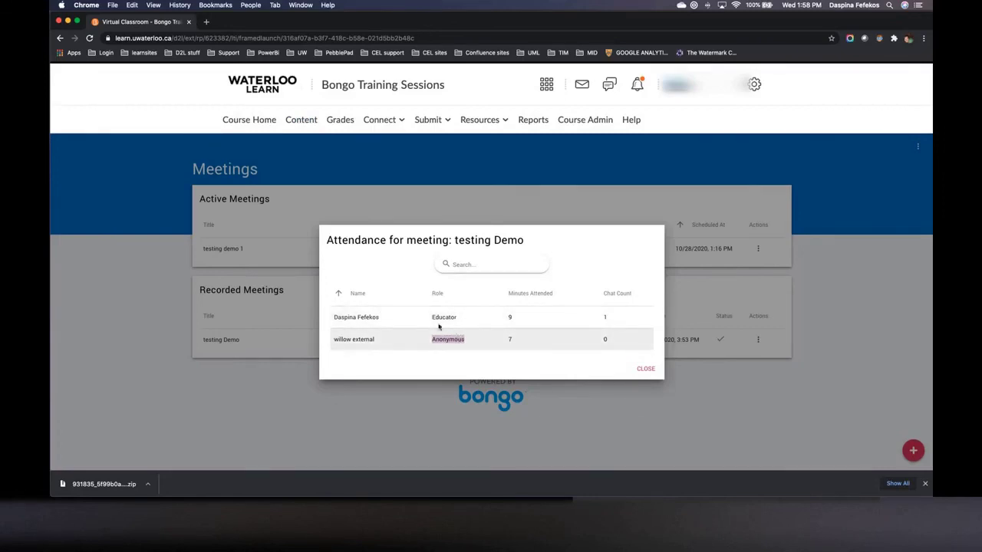
{"action": "left_click_drag", "start_coordinate": [430, 317], "coordinate": [460, 320]}
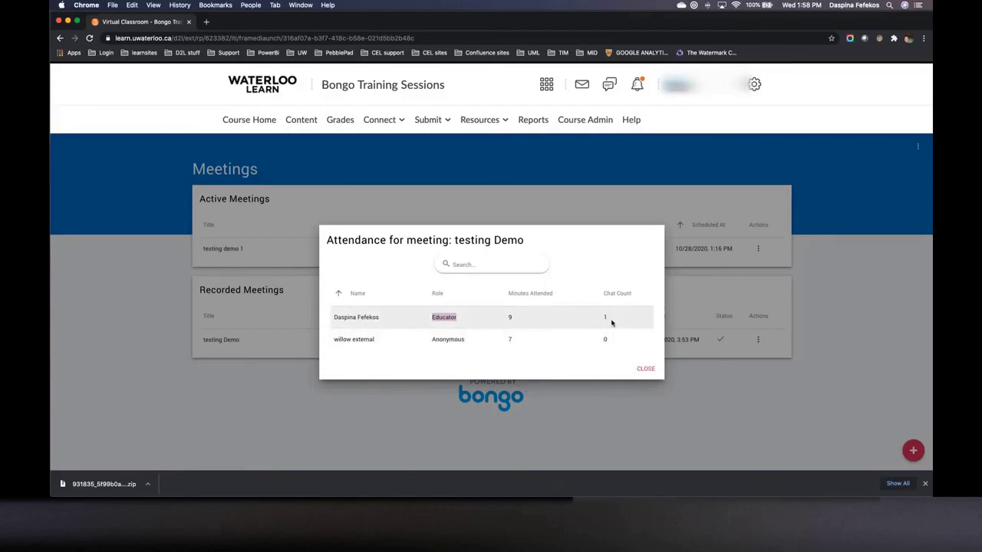
{"action": "left_click", "coordinate": [474, 265]}
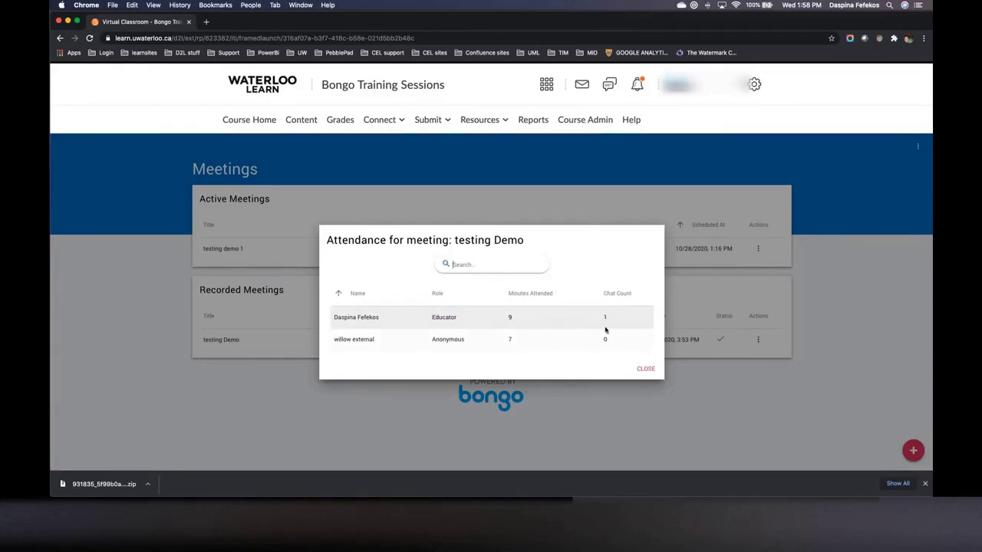
{"action": "left_click", "coordinate": [649, 370]}
{"action": "left_click", "coordinate": [758, 341]}
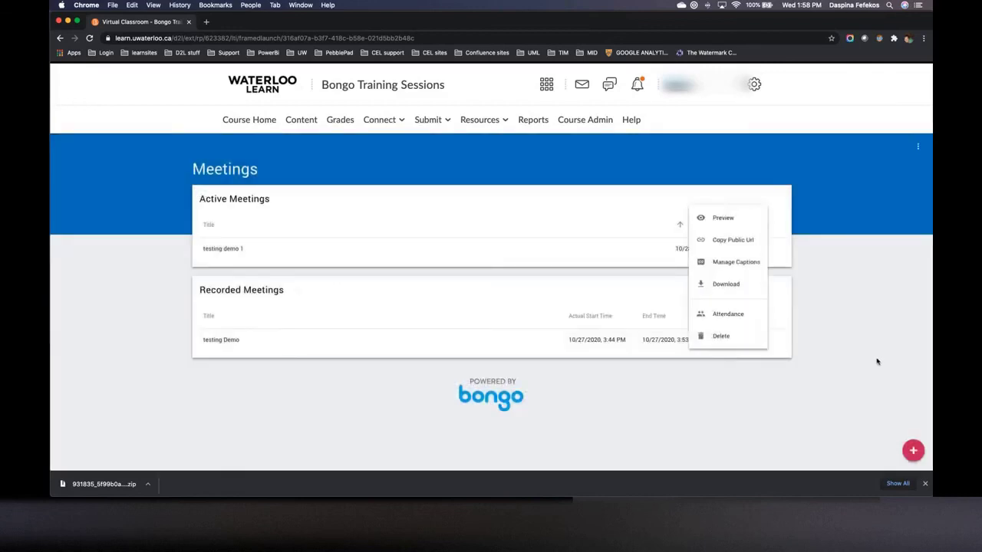
{"action": "left_click", "coordinate": [668, 379]}
{"action": "left_click", "coordinate": [757, 340]}
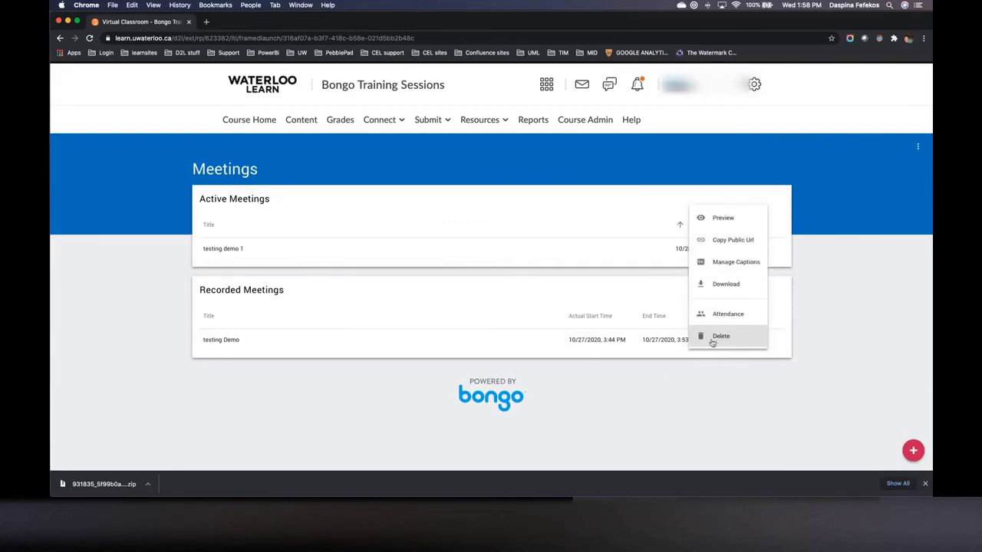
{"action": "left_click", "coordinate": [669, 388]}
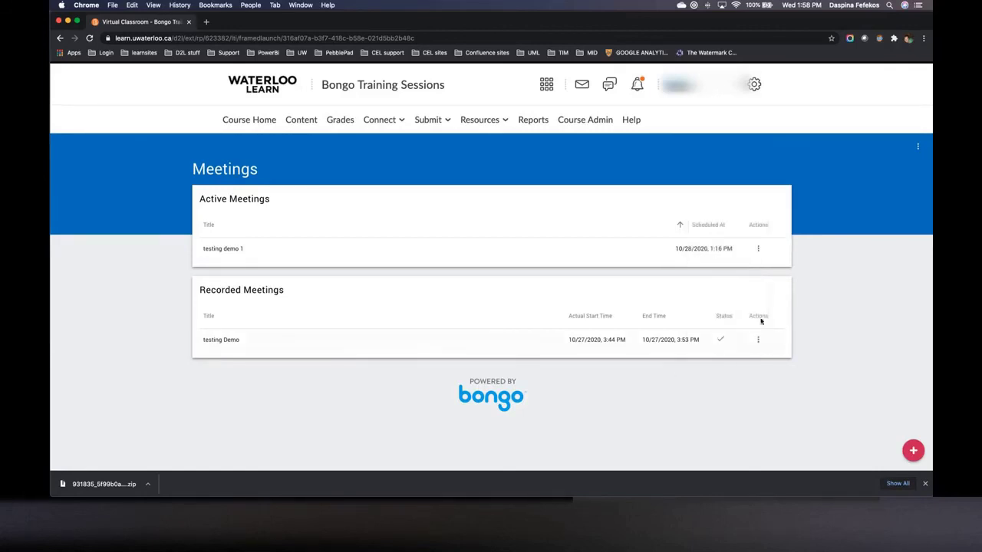